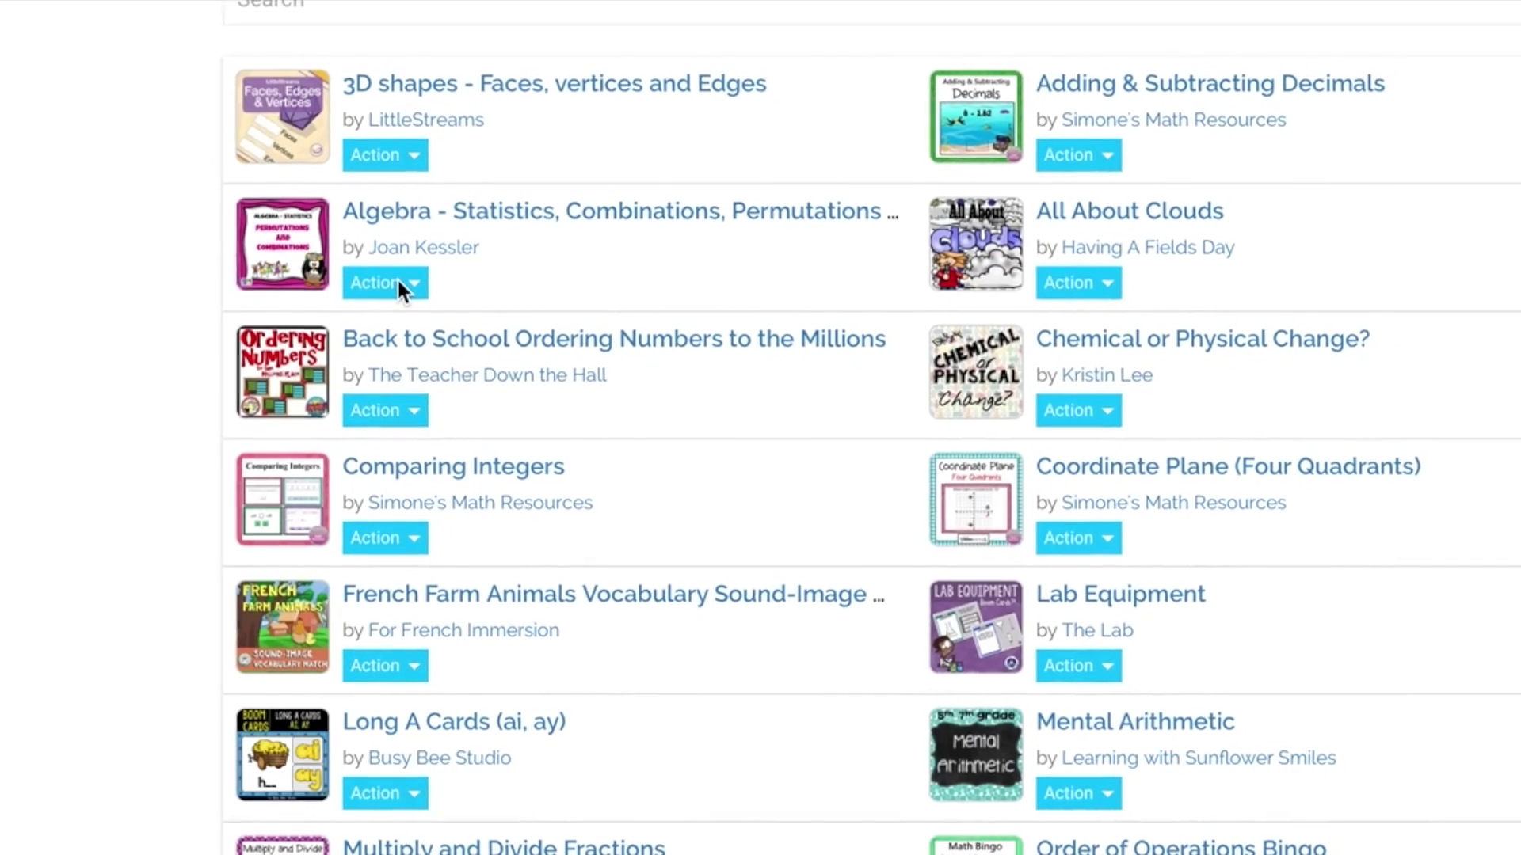
# Step: In Comparing Integers' Assign dialog, leave Mrs. Math's Classroom unchecked after toggling it
pyautogui.click(399, 282)
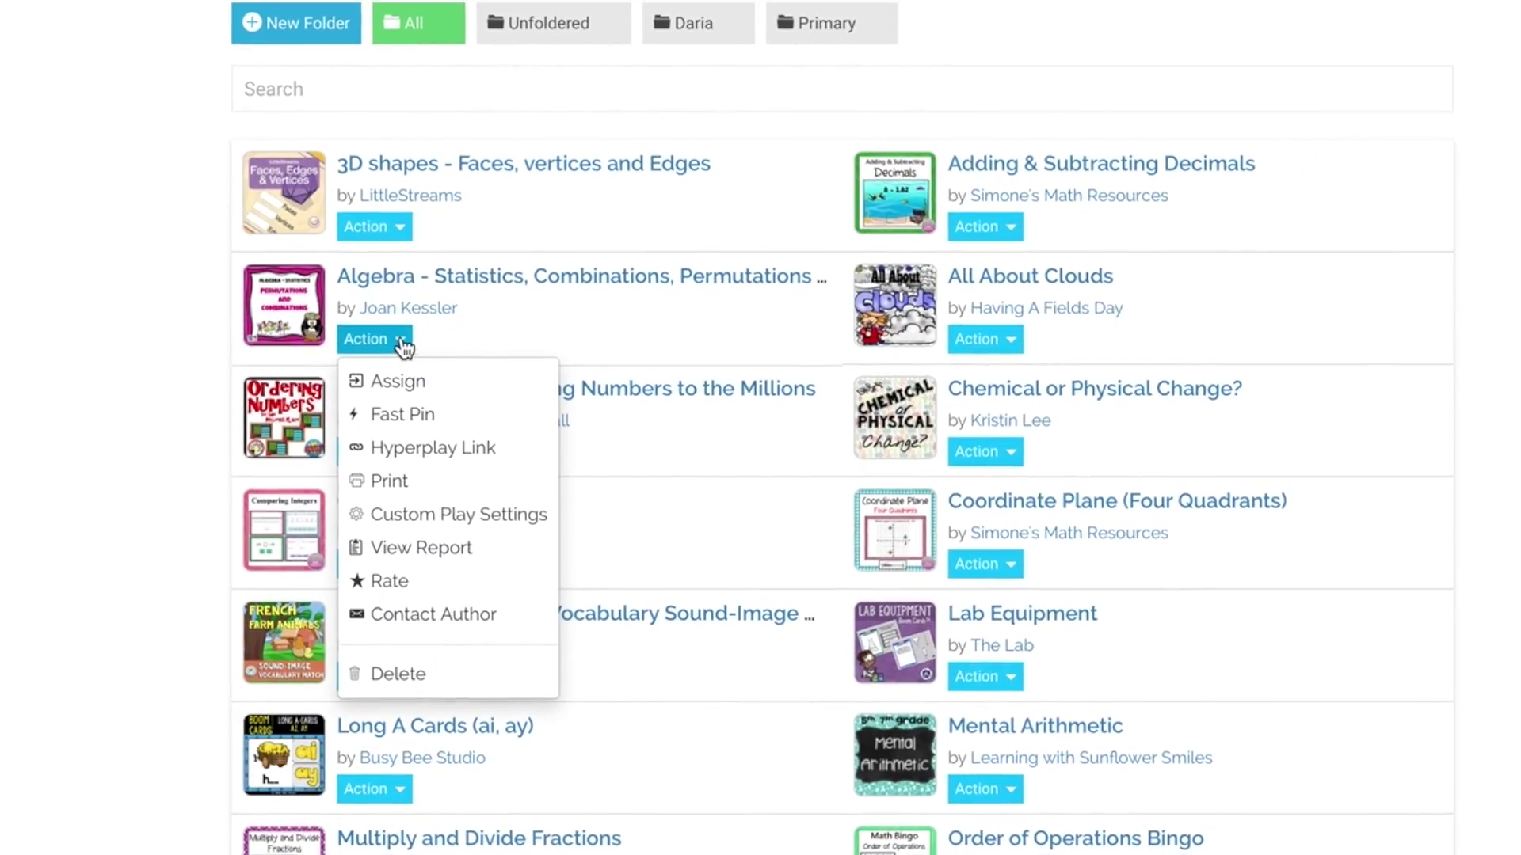
pyautogui.click(396, 382)
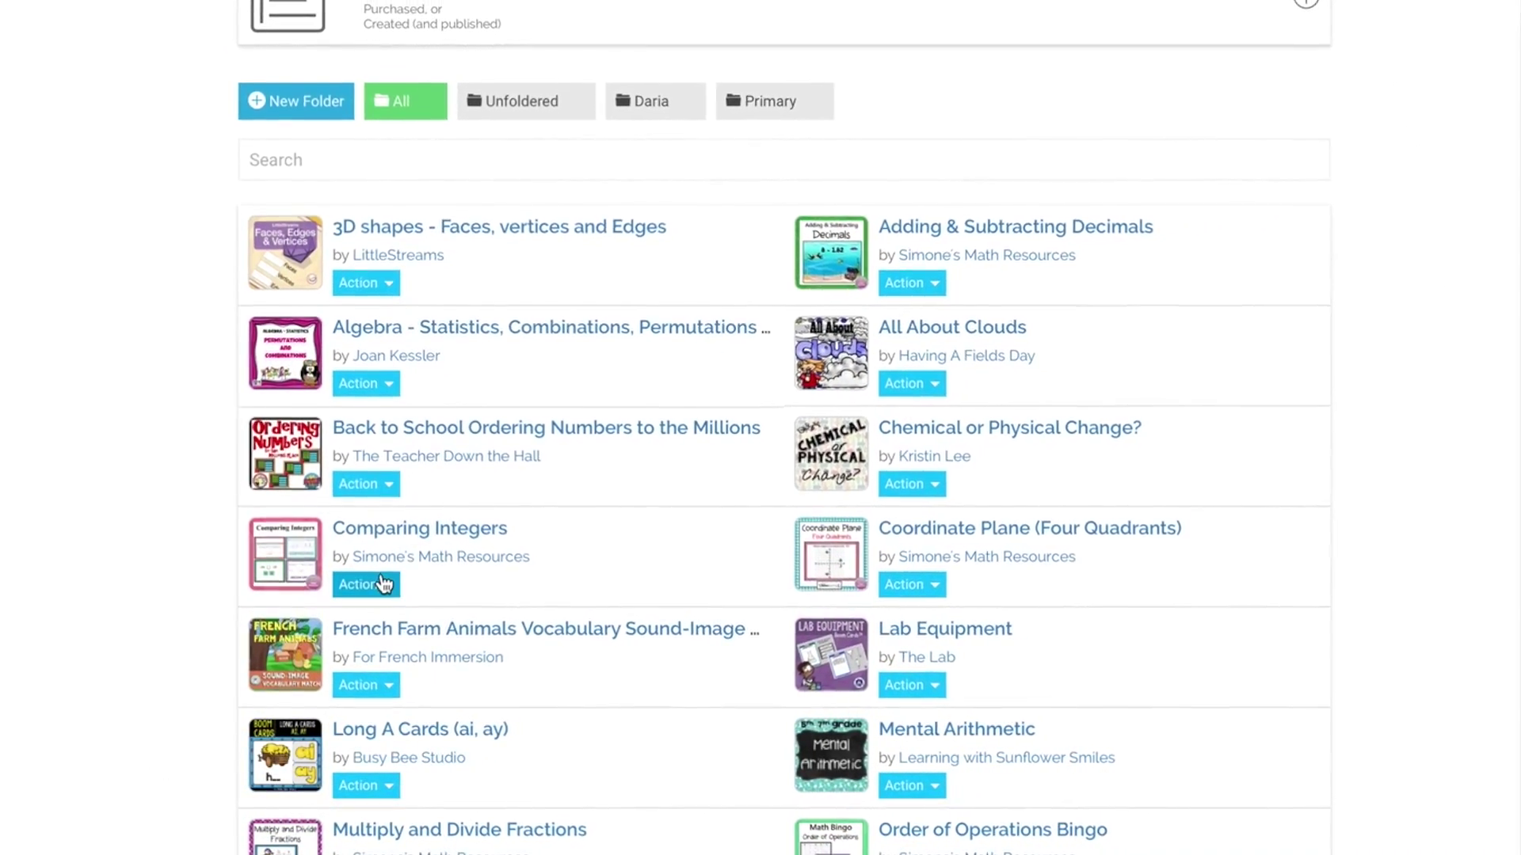
pyautogui.click(383, 585)
pyautogui.click(392, 624)
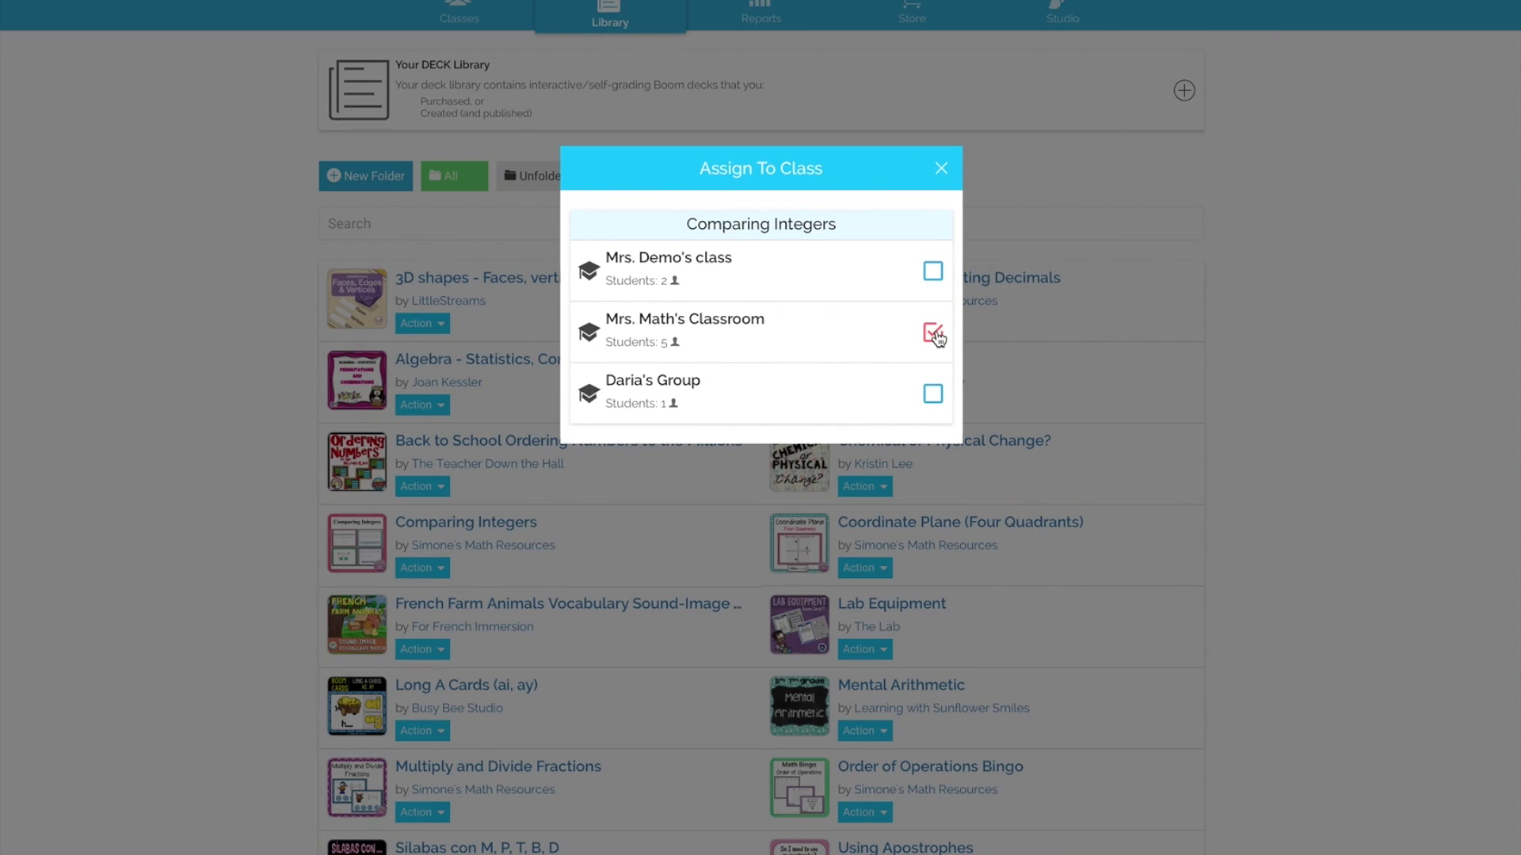
pyautogui.click(935, 335)
pyautogui.click(935, 335)
pyautogui.click(935, 334)
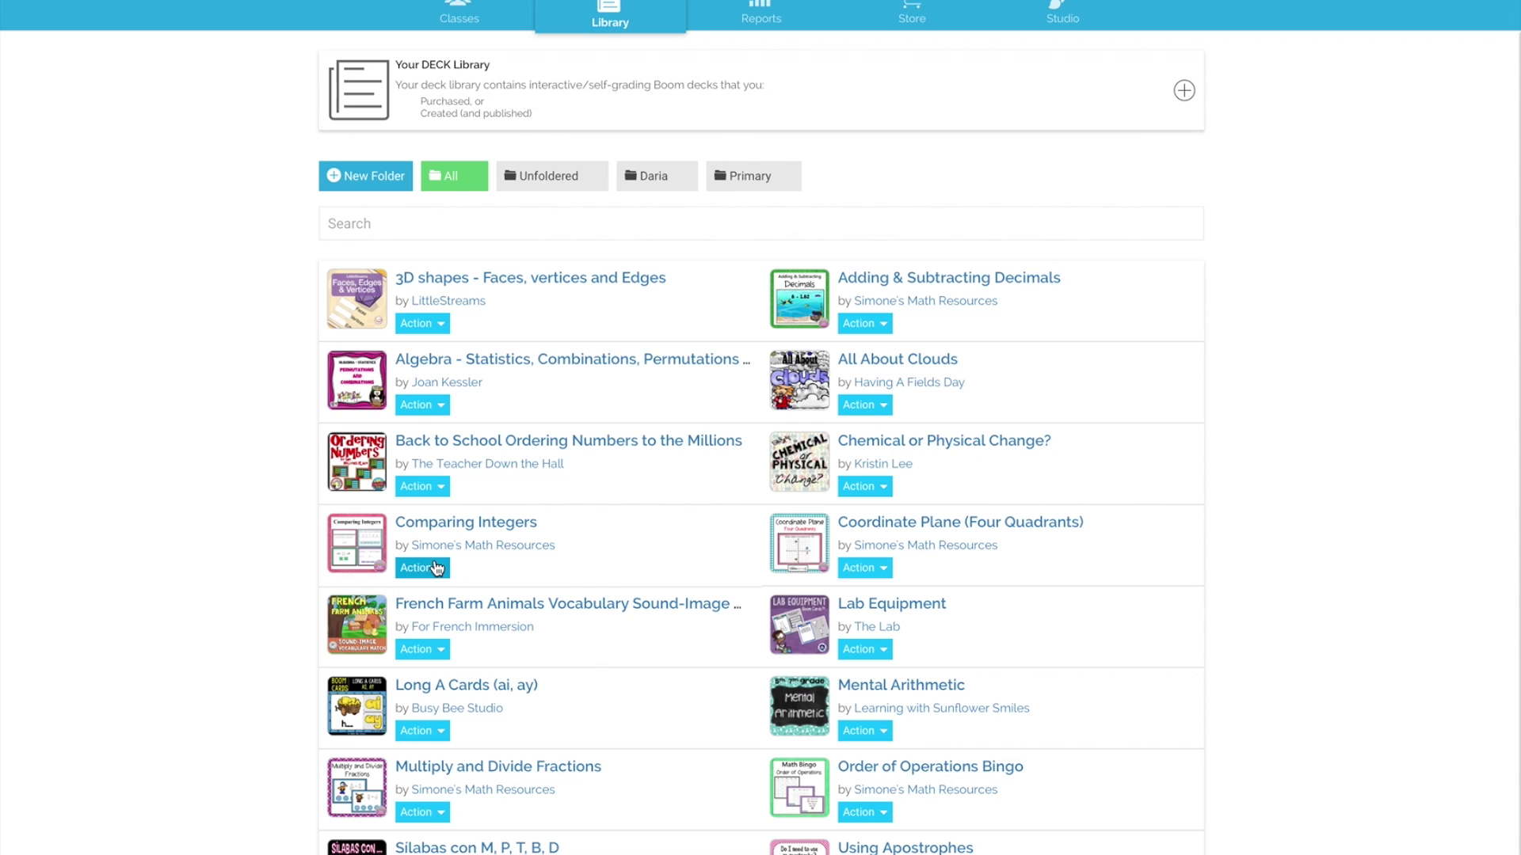
# Step: Generate a new Fastplay pin for Comparing Integers and select its play URL
pyautogui.click(422, 568)
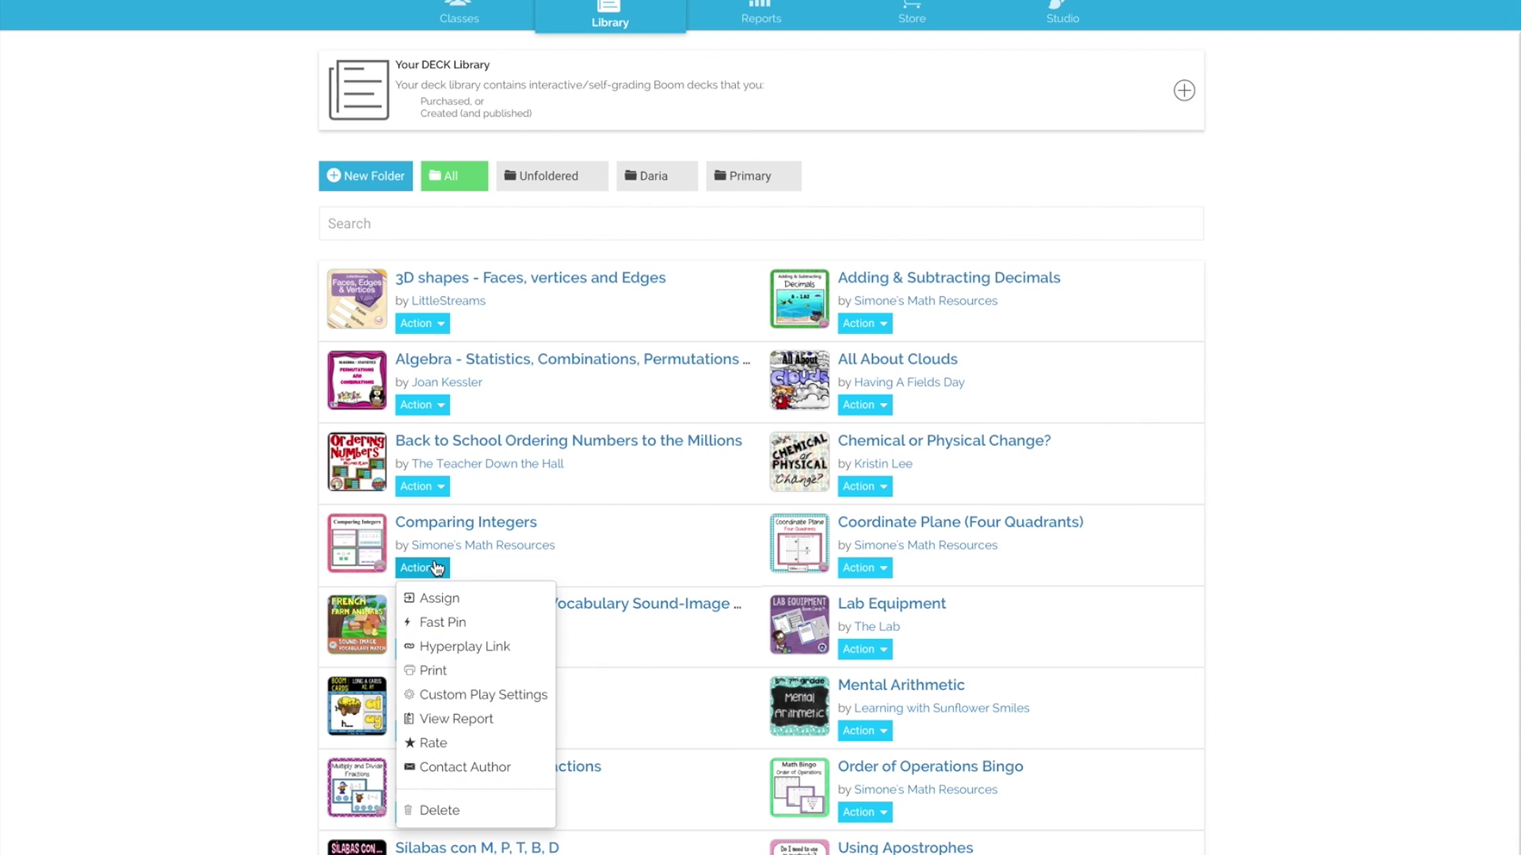
pyautogui.click(448, 624)
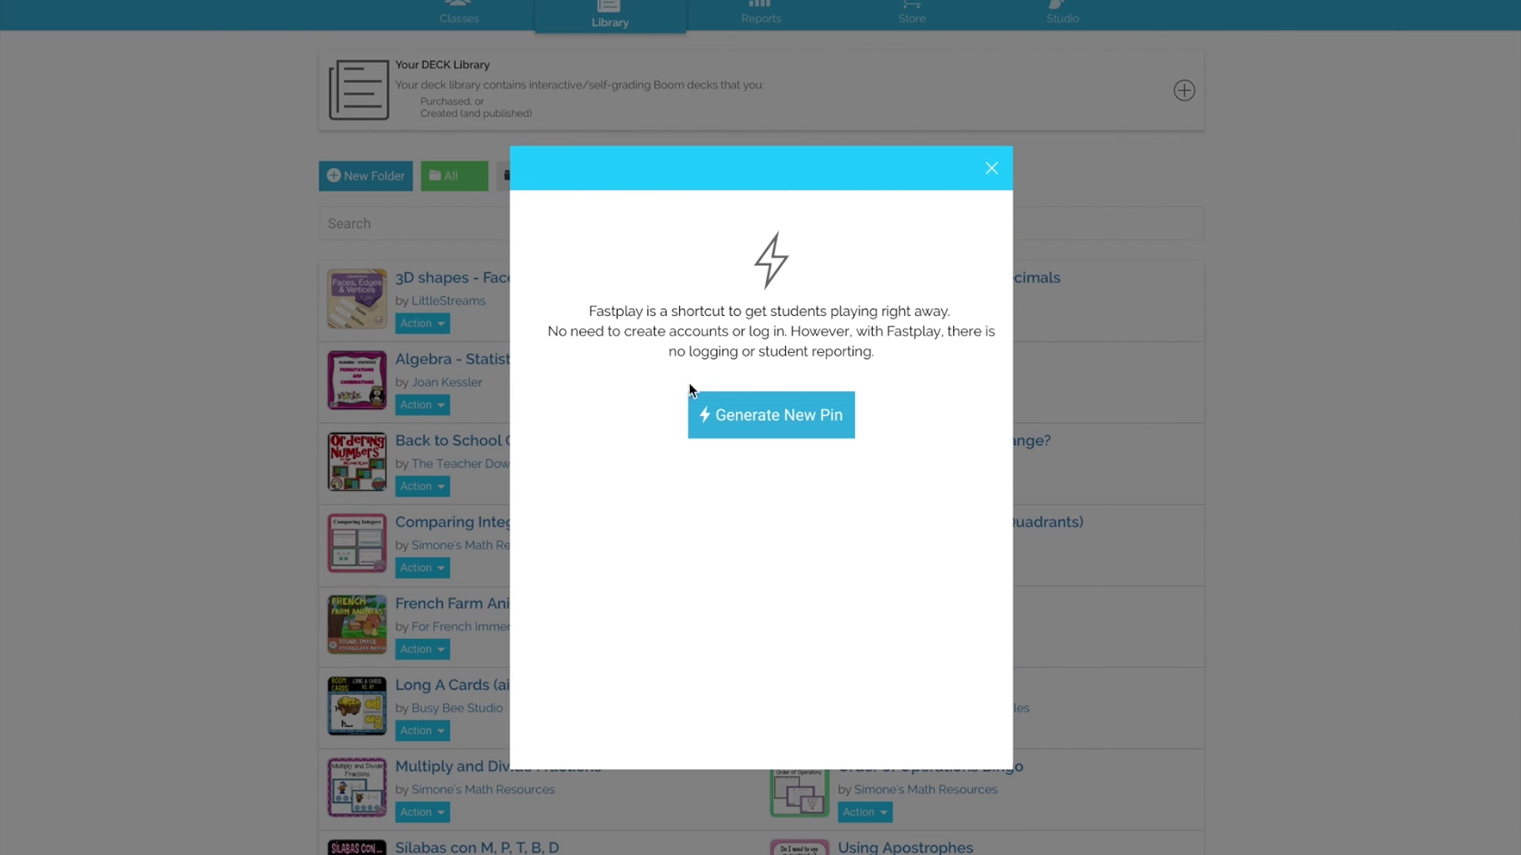
pyautogui.click(790, 426)
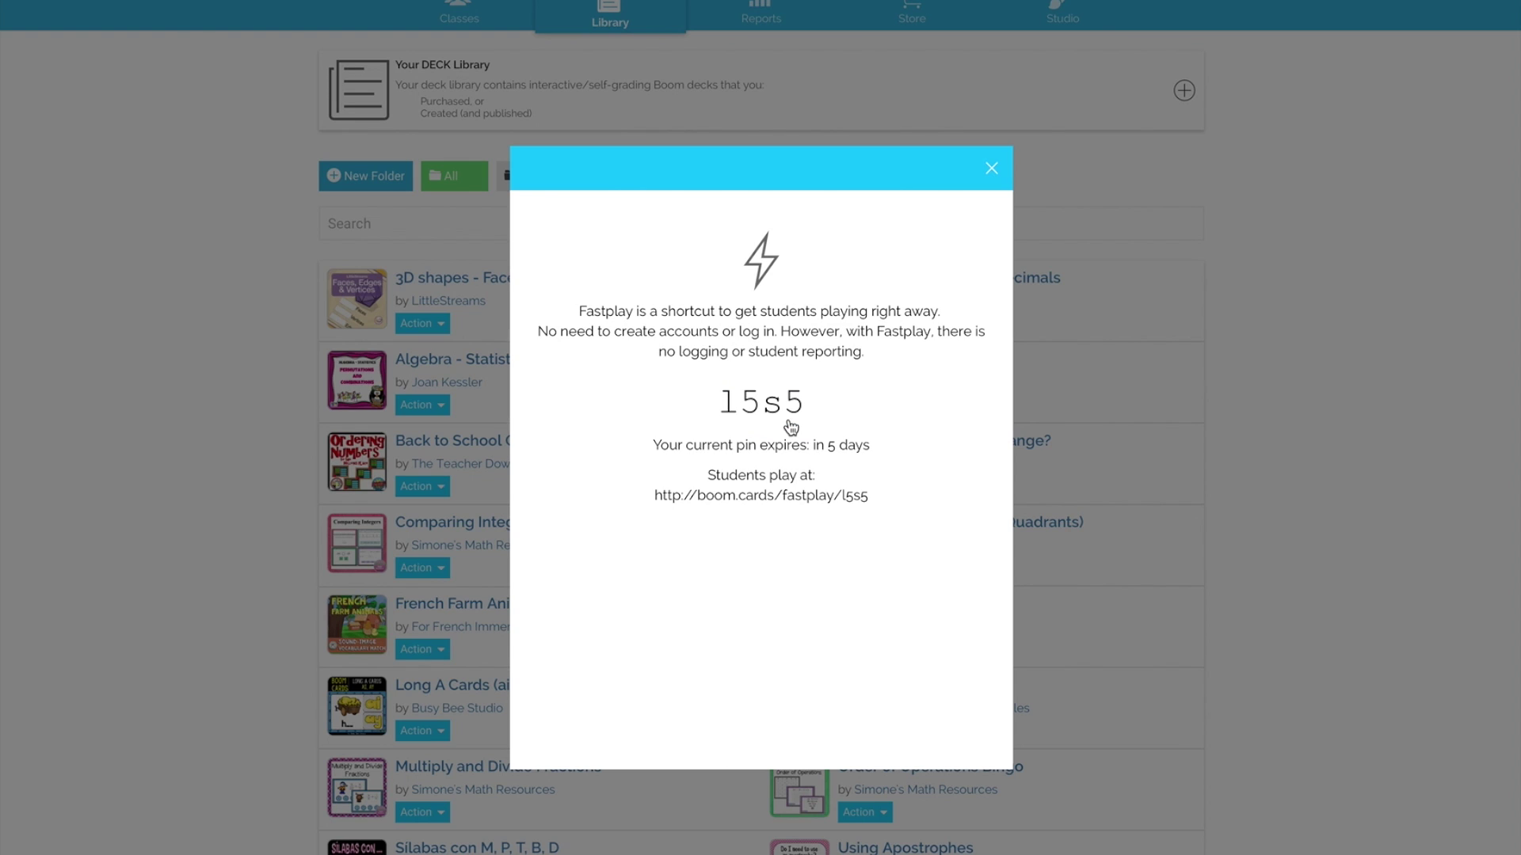
pyautogui.tripleClick(796, 494)
pyautogui.press('super+c')
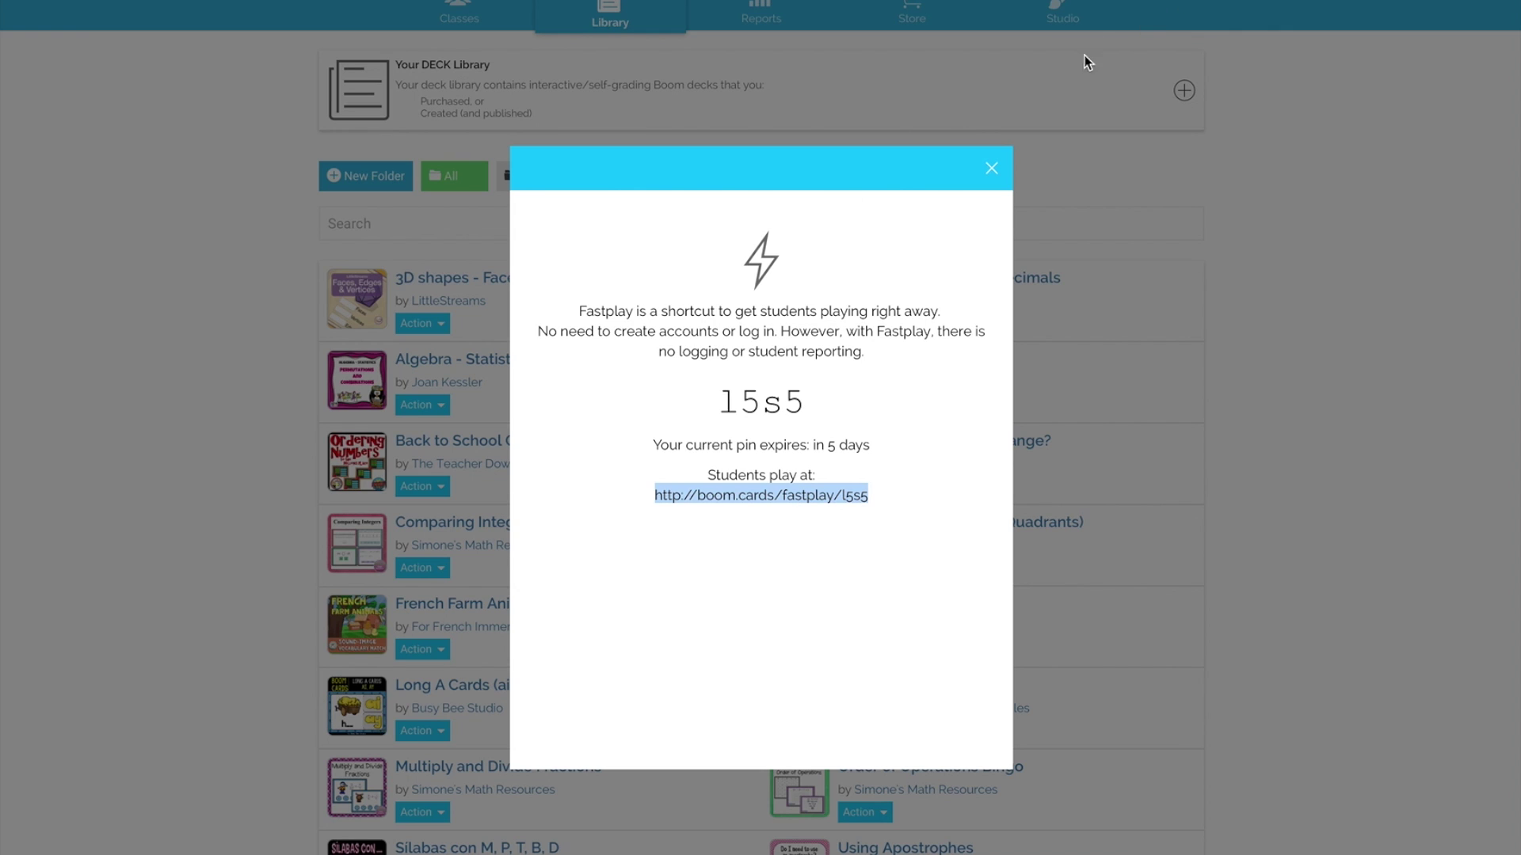
pyautogui.click(991, 168)
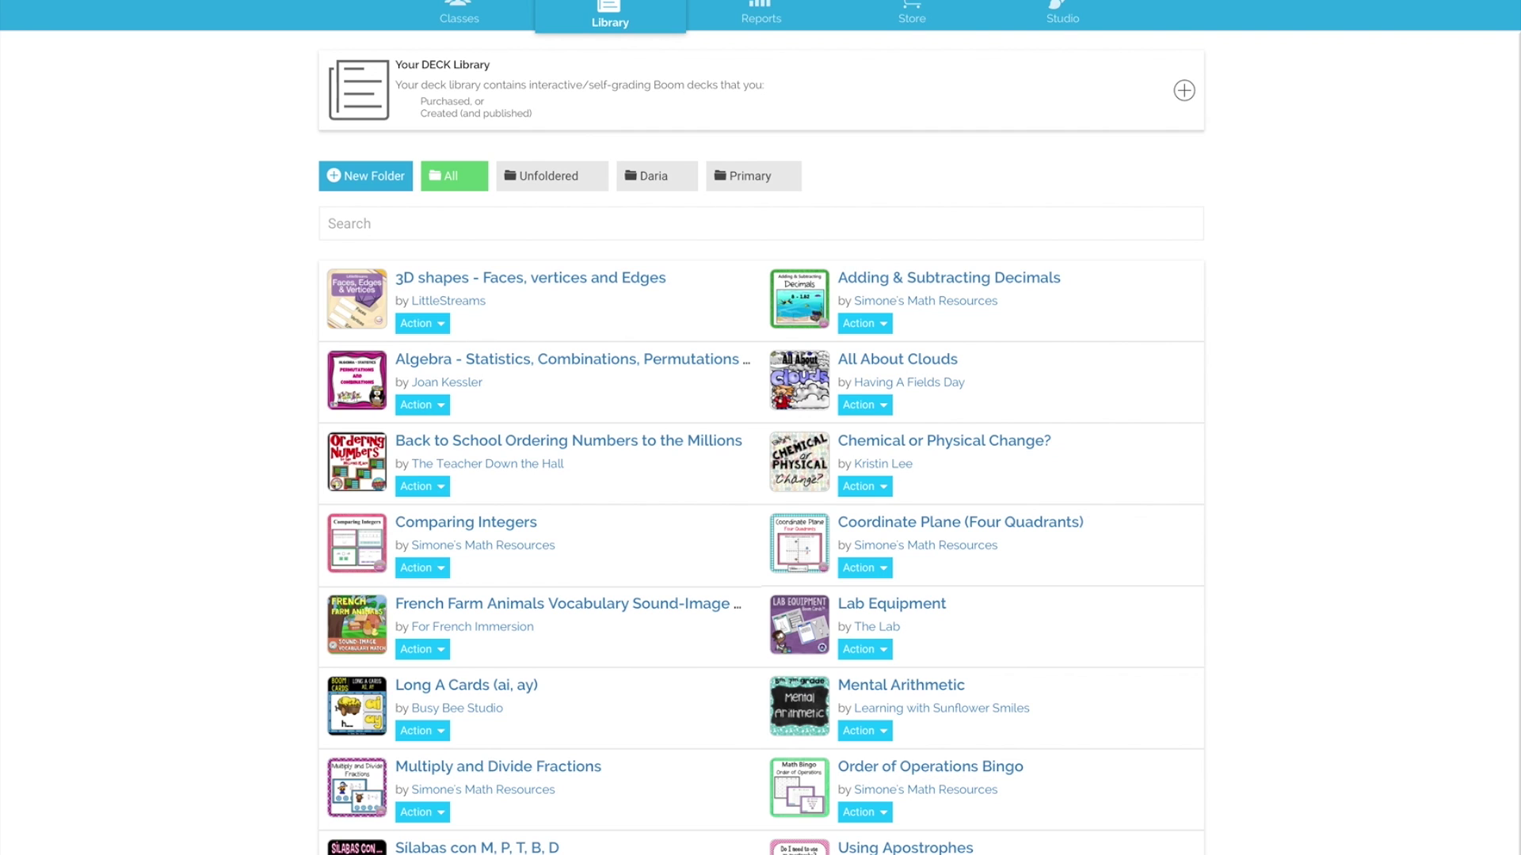
# Step: Paste the Fastplay URL into the browser address bar and load it
pyautogui.scroll(1, 760, 428)
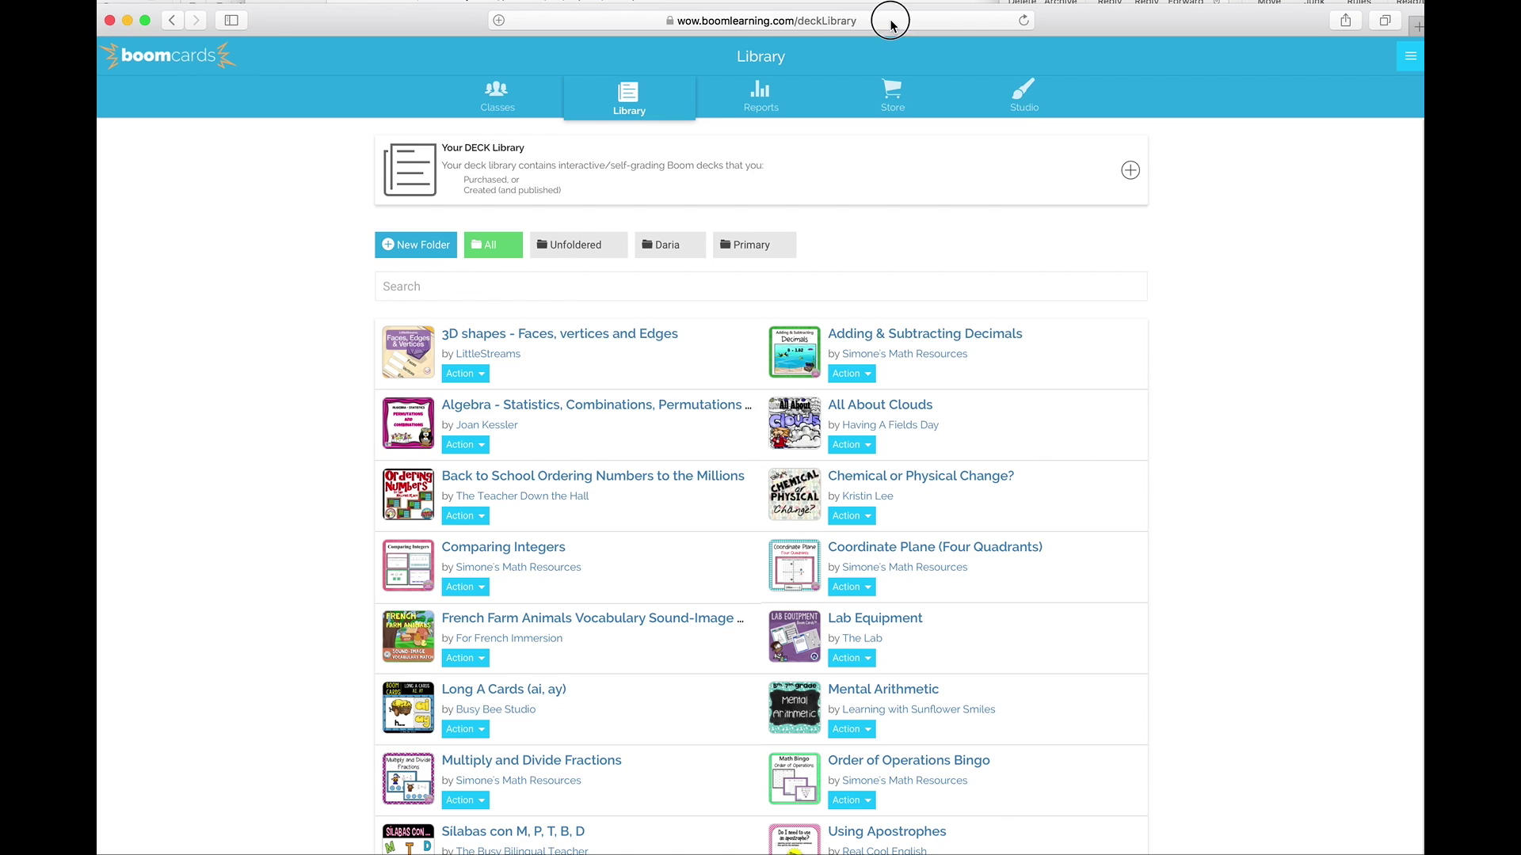
pyautogui.click(891, 20)
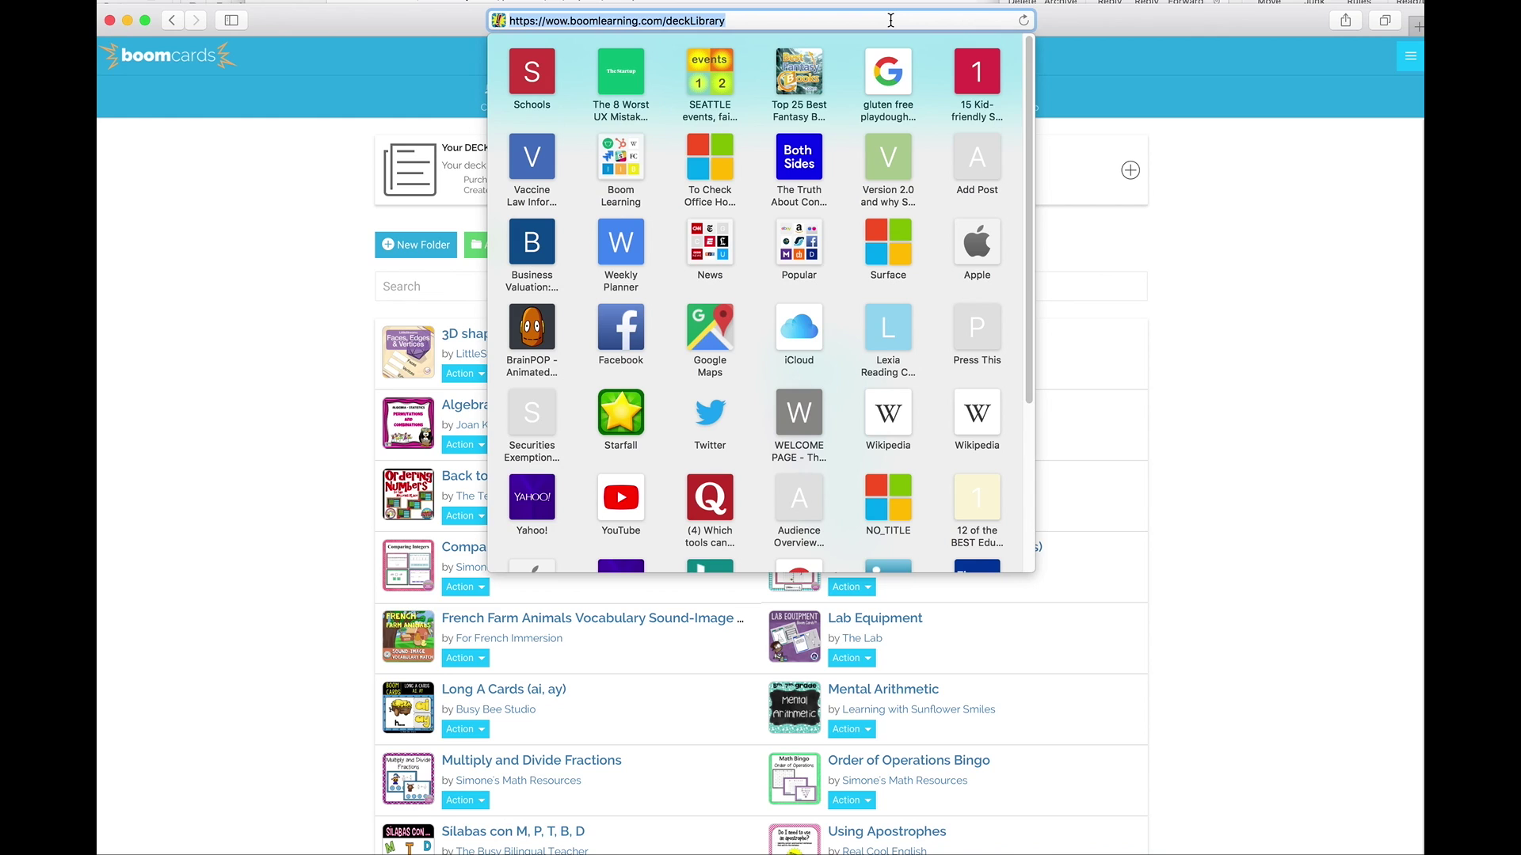
pyautogui.press('super+v')
pyautogui.press('Return')
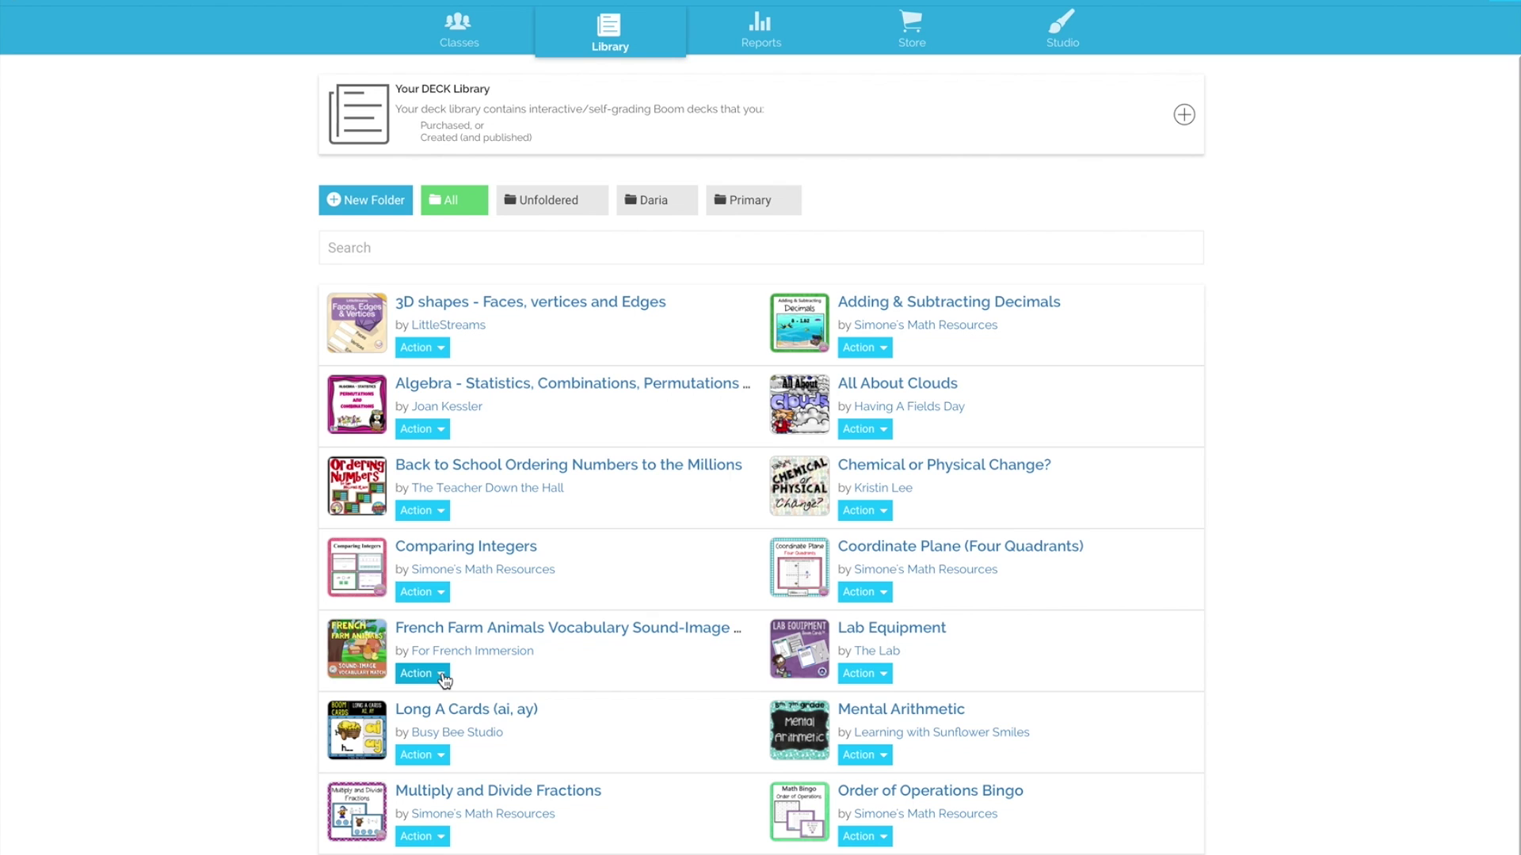
# Step: Show the French Farm Animals Hyperplay Link and copy its play URL
pyautogui.click(422, 673)
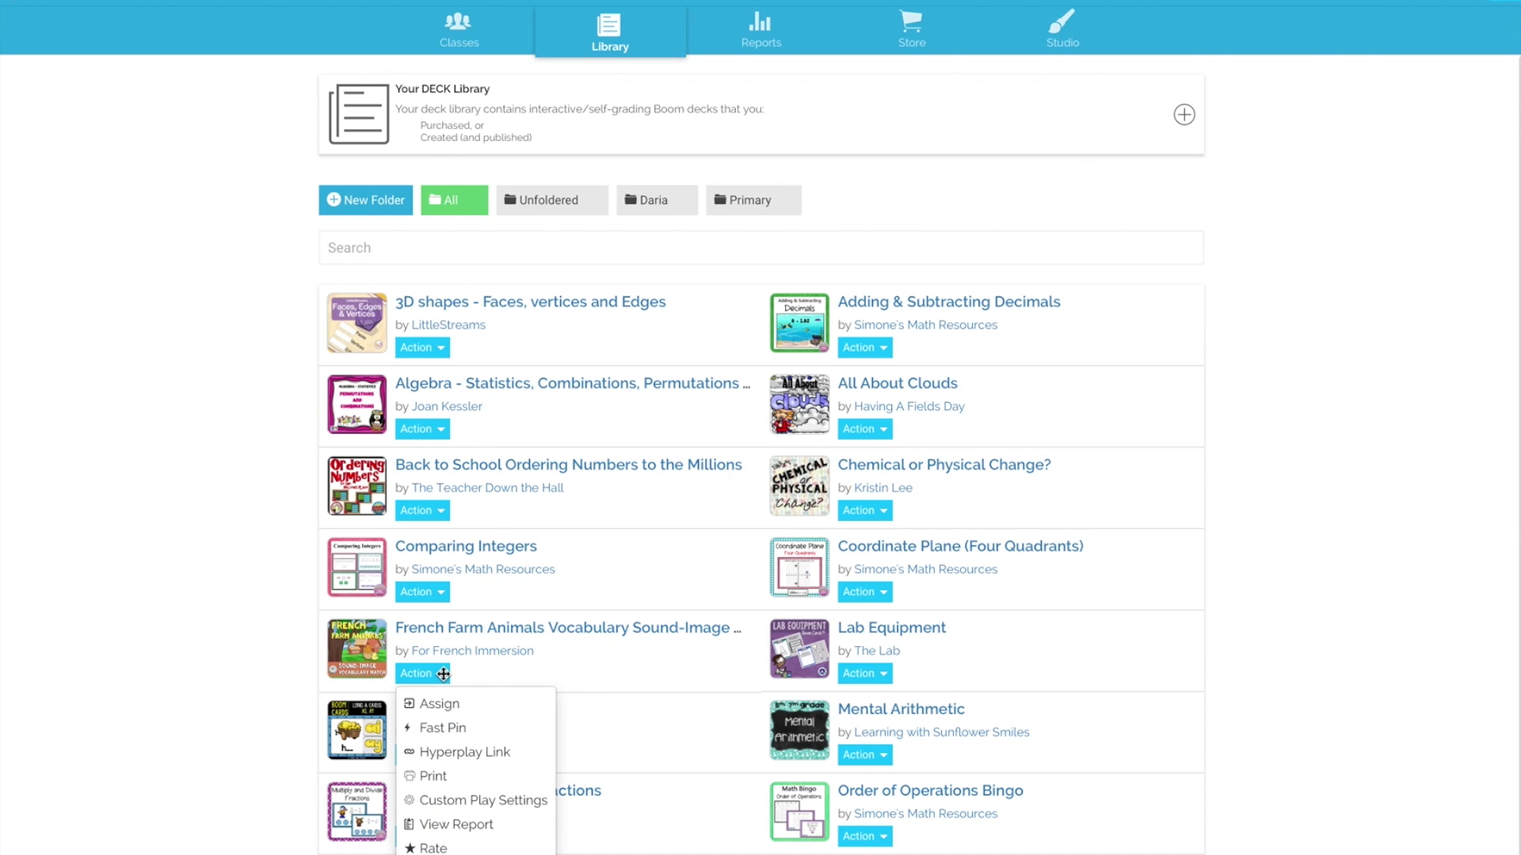
pyautogui.click(460, 754)
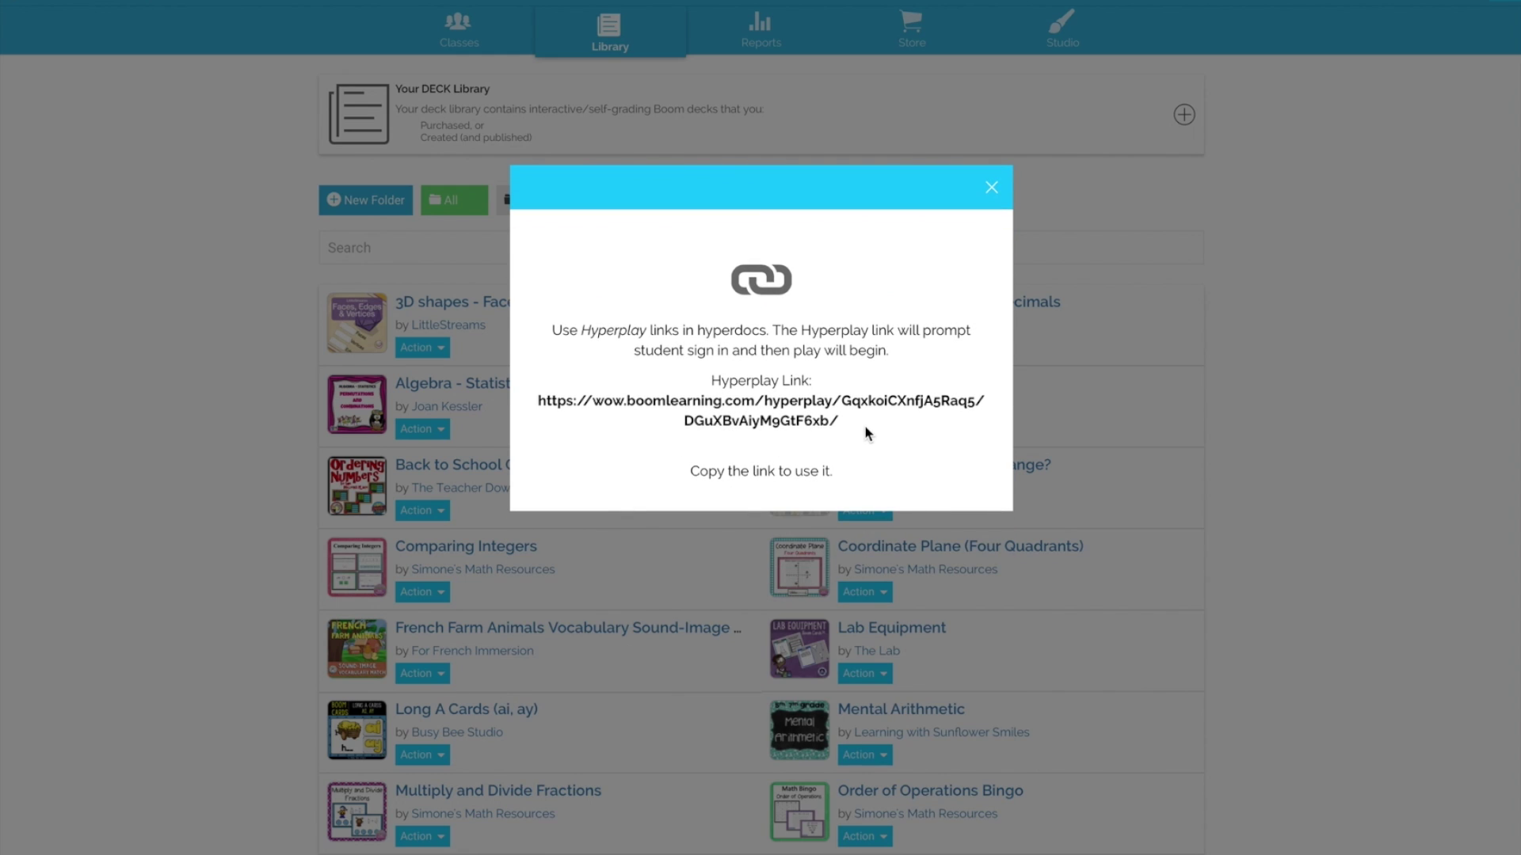
pyautogui.moveTo(865, 427); pyautogui.dragTo(556, 388)
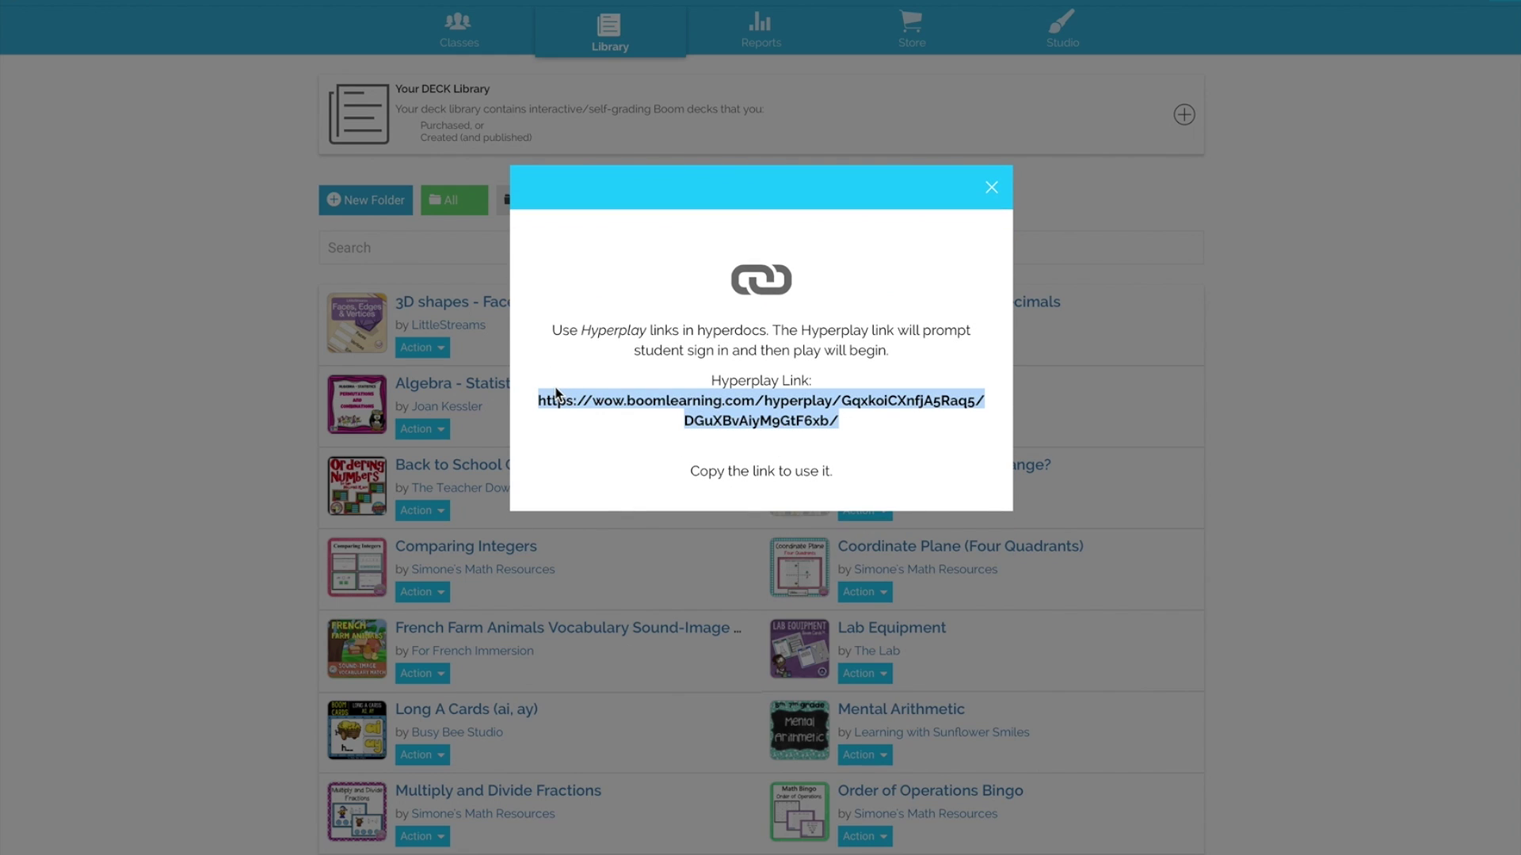
pyautogui.rightClick(651, 403)
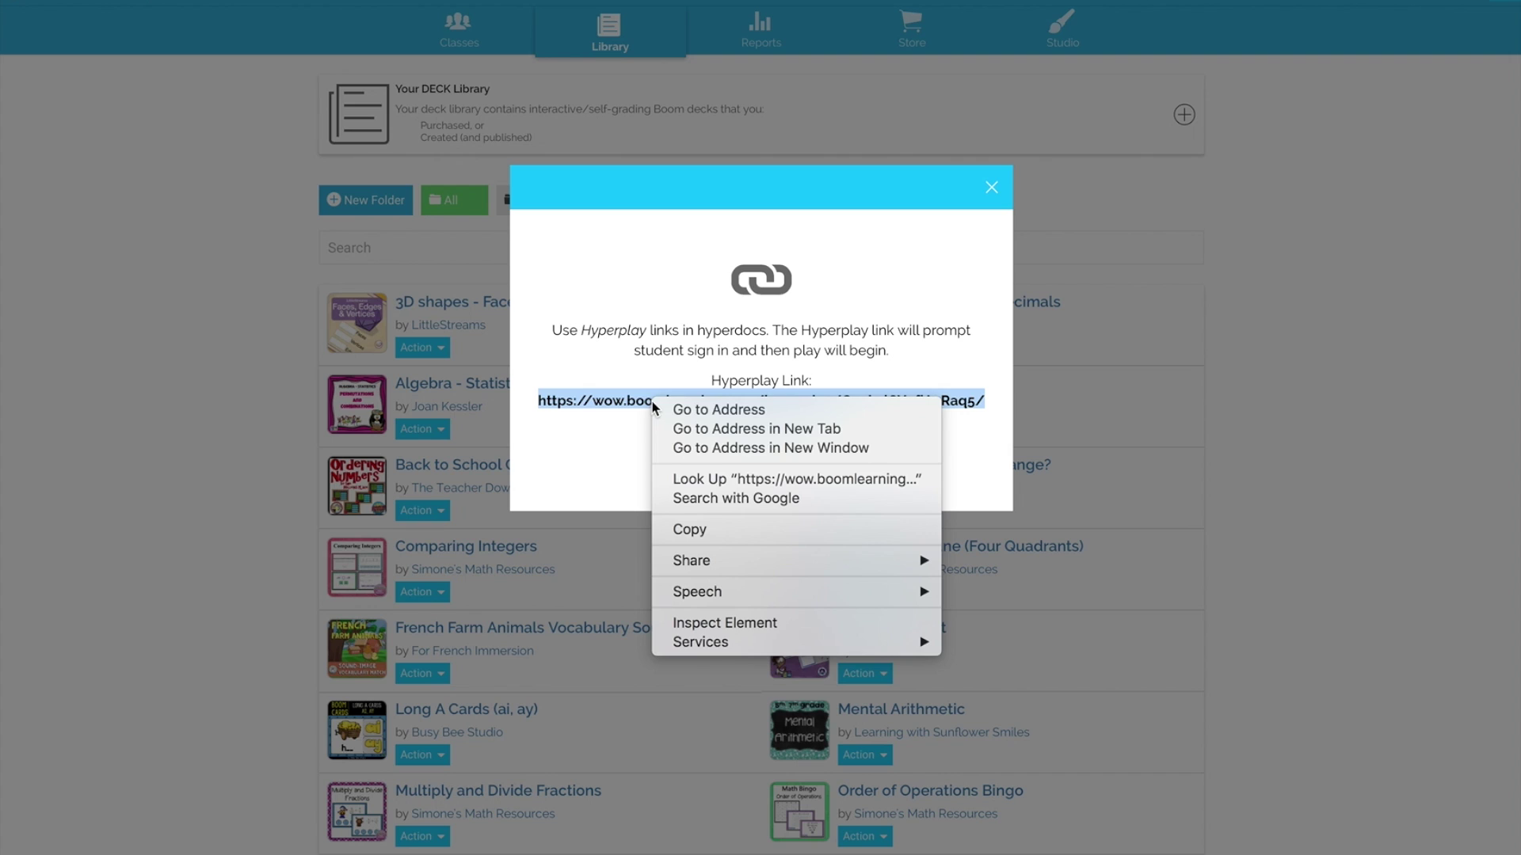
pyautogui.click(740, 530)
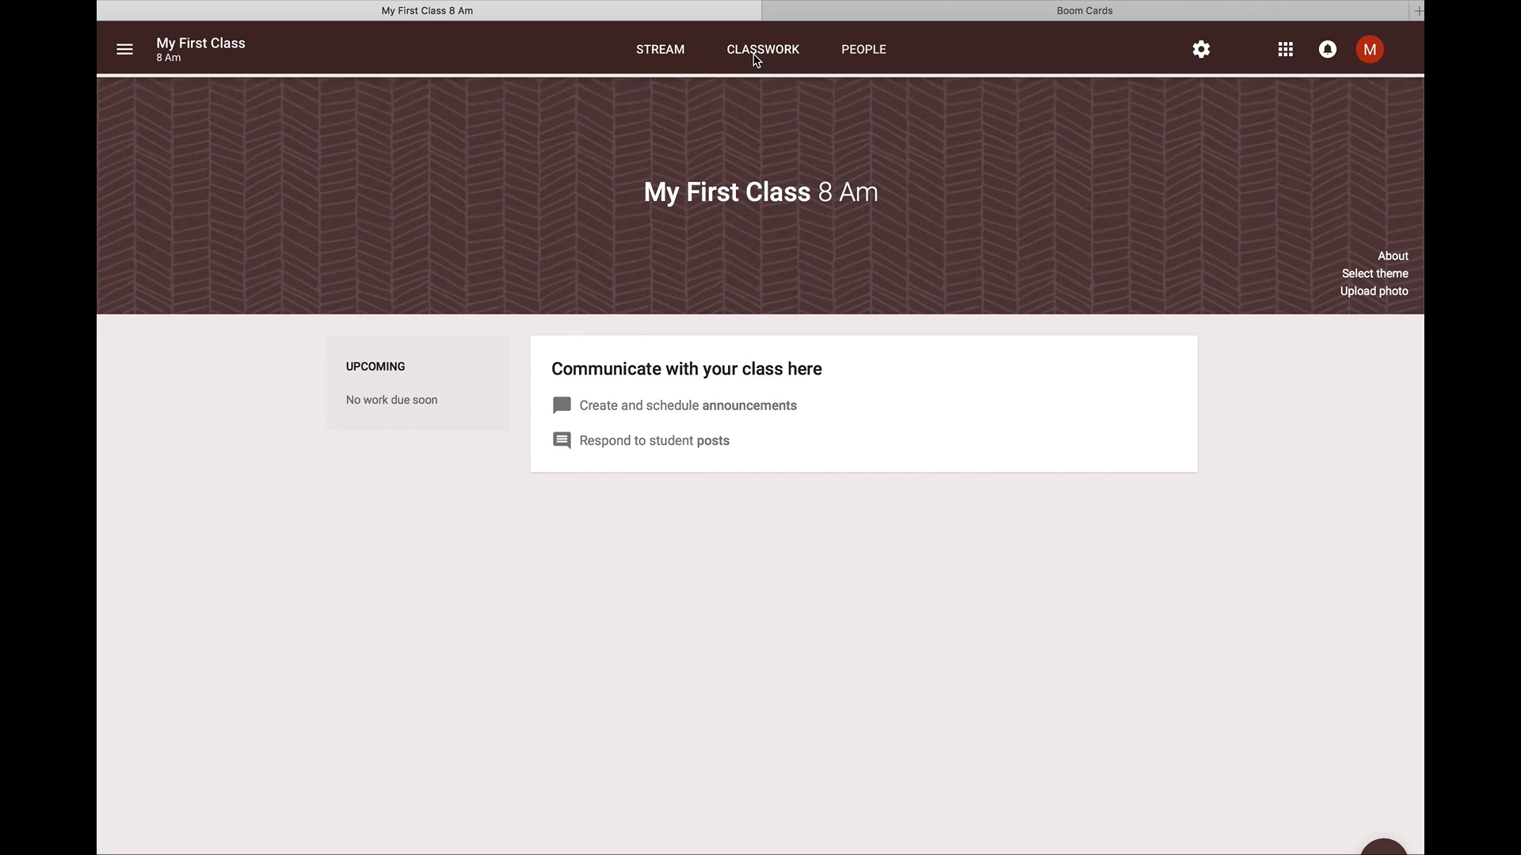
# Step: Create a new Classwork assignment titled 'French Farm Animals' and enter its instructions
pyautogui.click(752, 53)
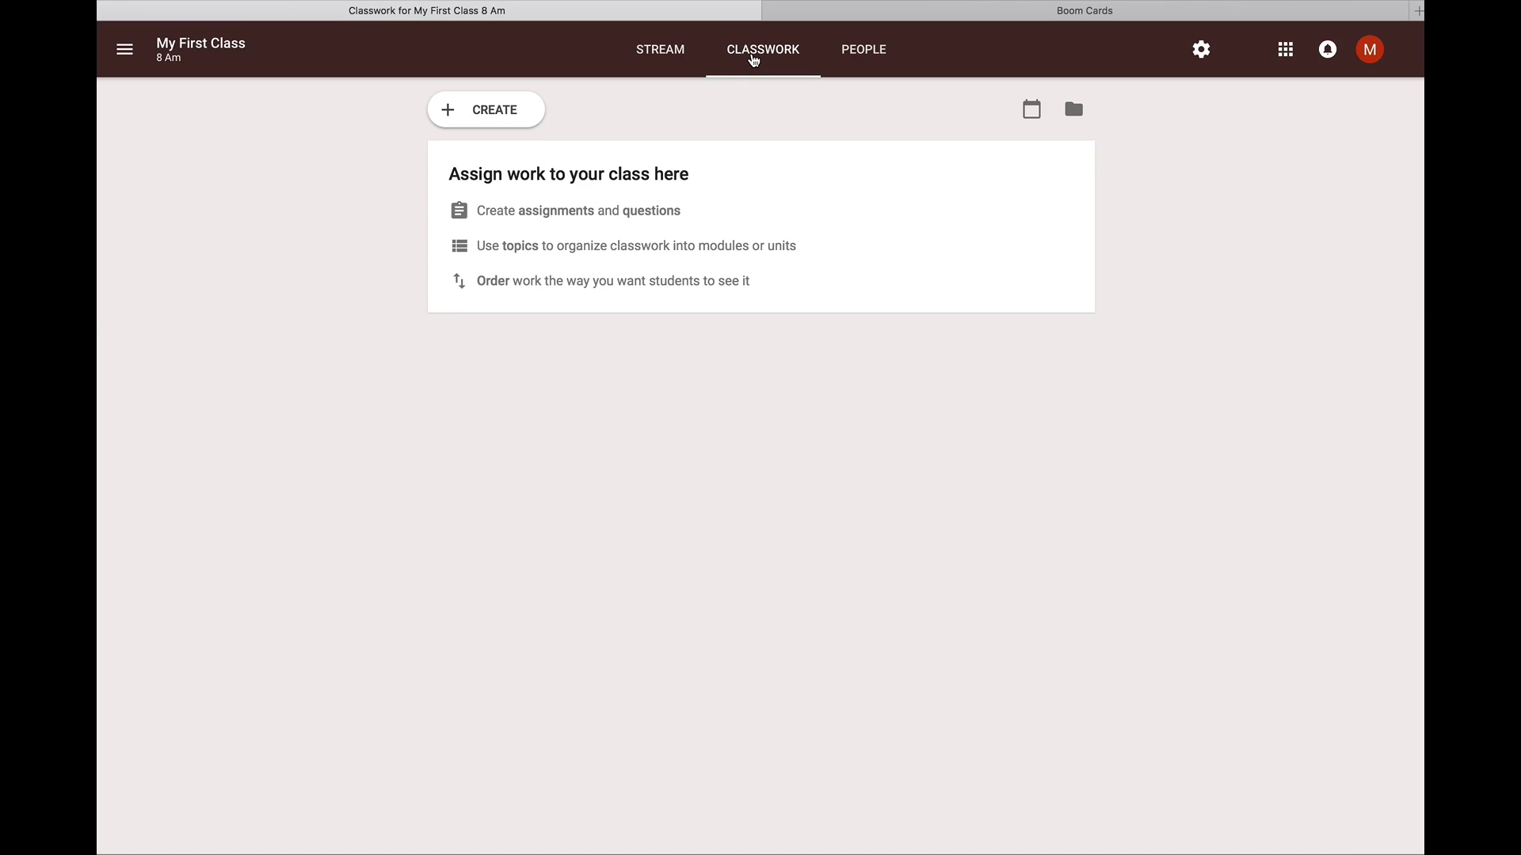
pyautogui.click(475, 117)
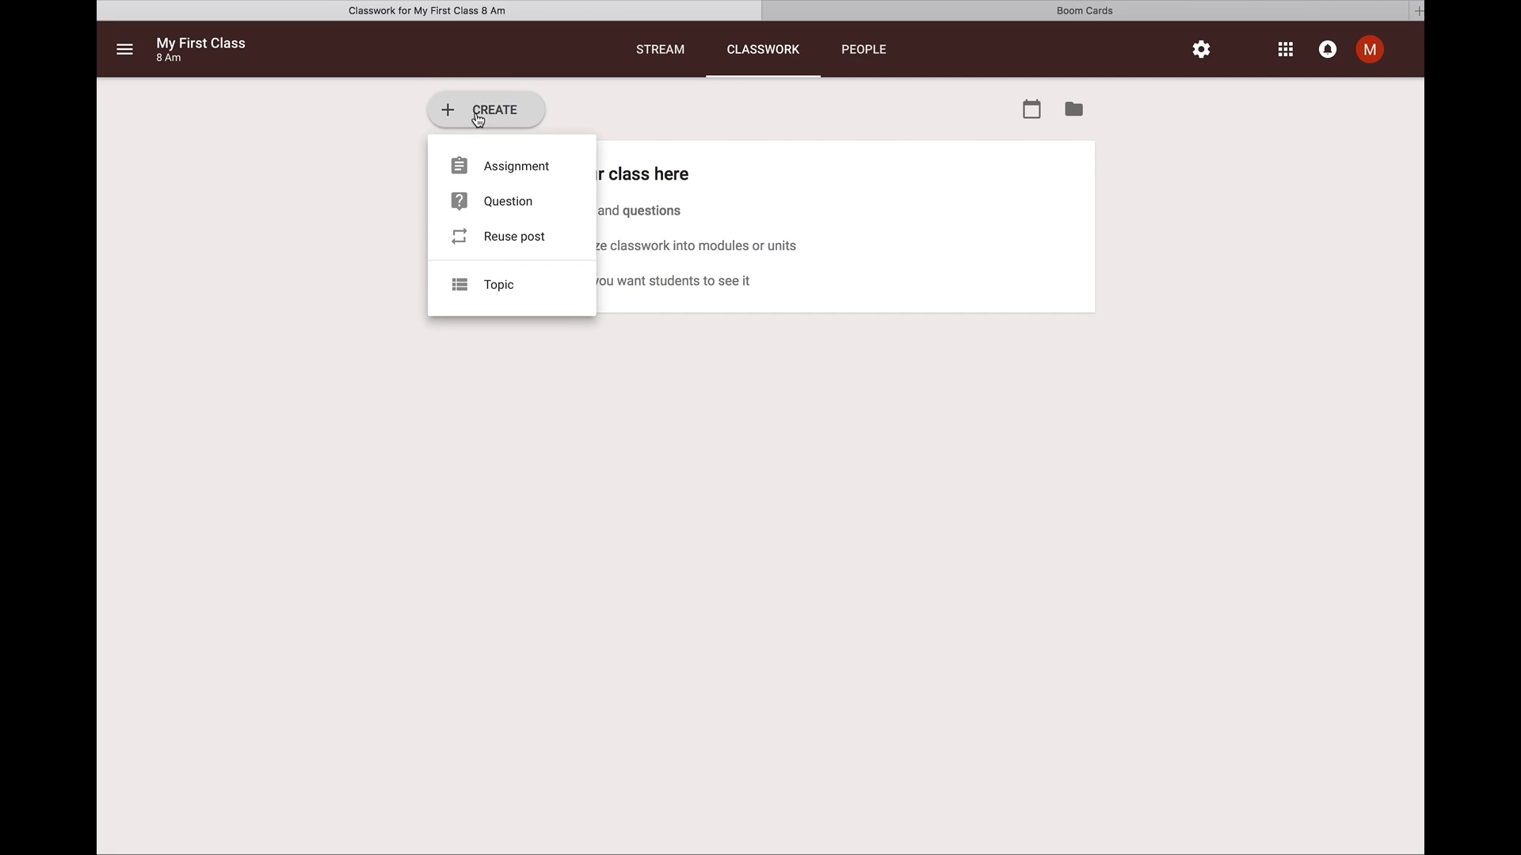
pyautogui.click(498, 174)
pyautogui.write('French Farm Animals')
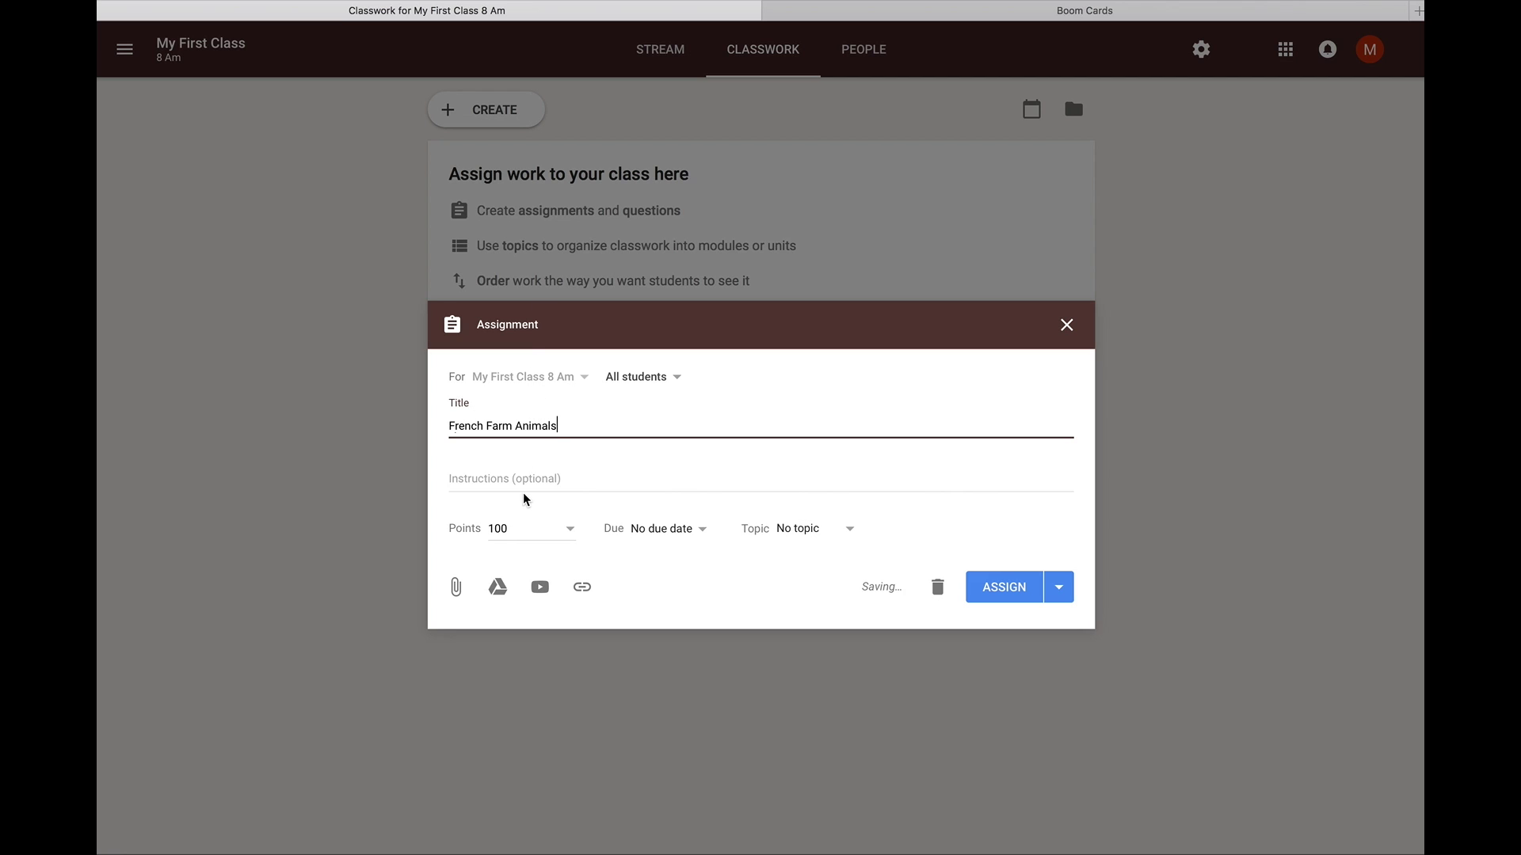
pyautogui.click(524, 478)
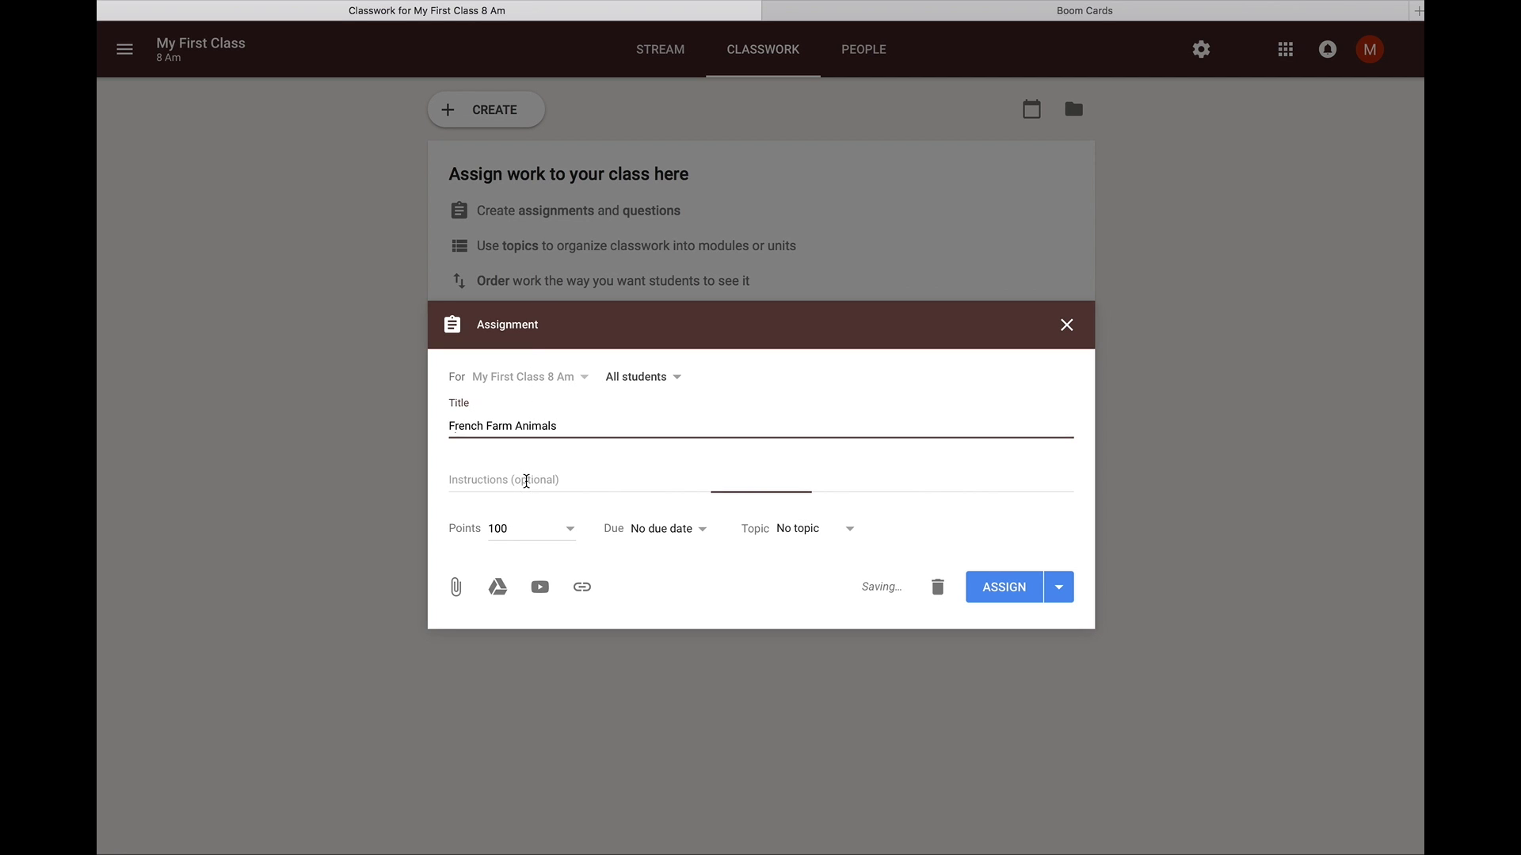
pyautogui.write('P')
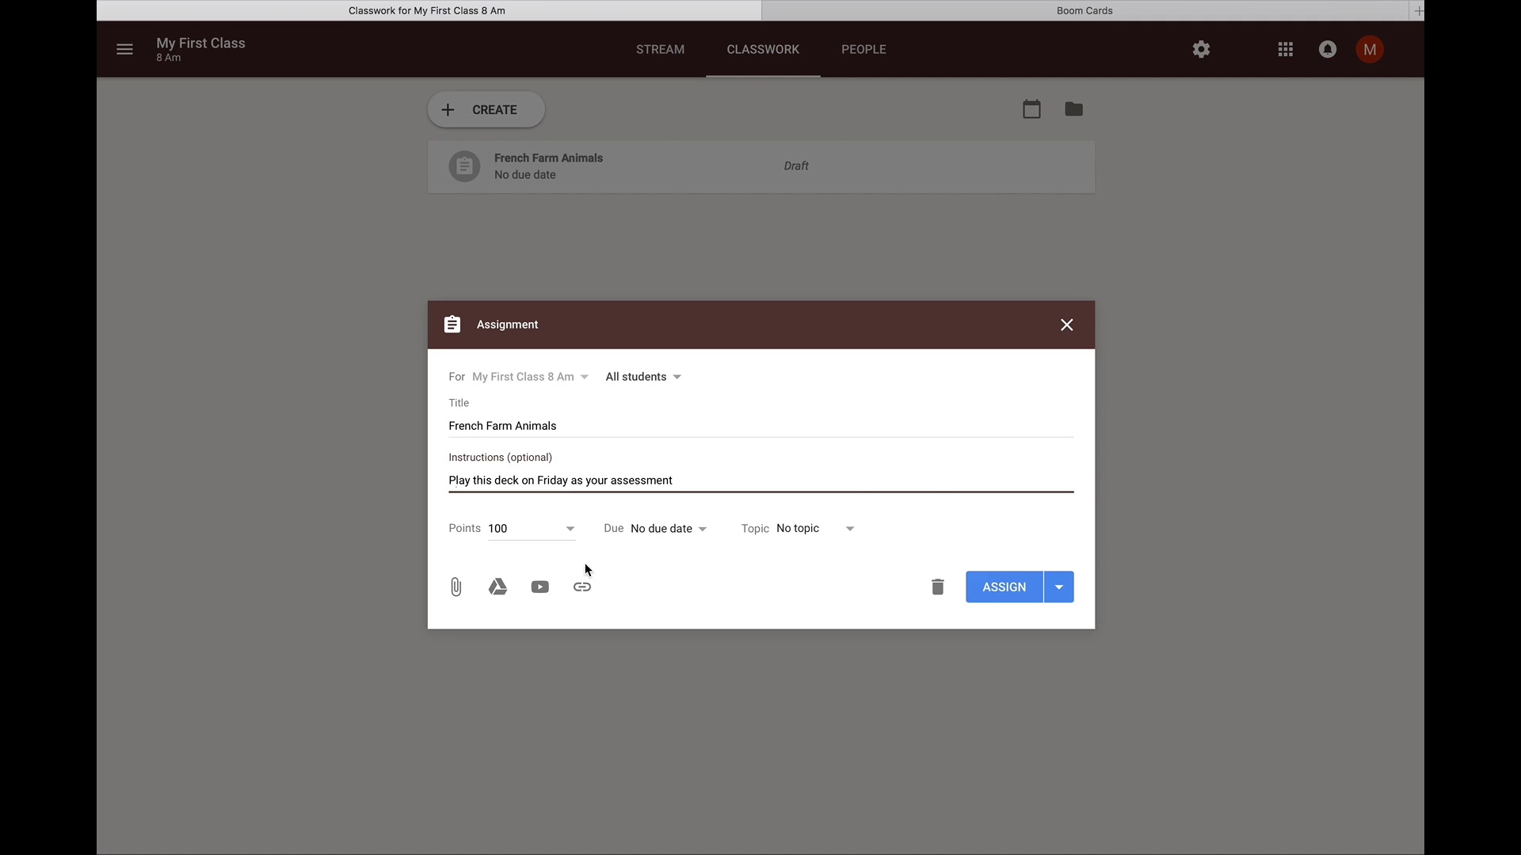
# Step: Set due date Aug 24, add topic Animals, paste the Hyperplay link, and schedule posting
pyautogui.click(693, 528)
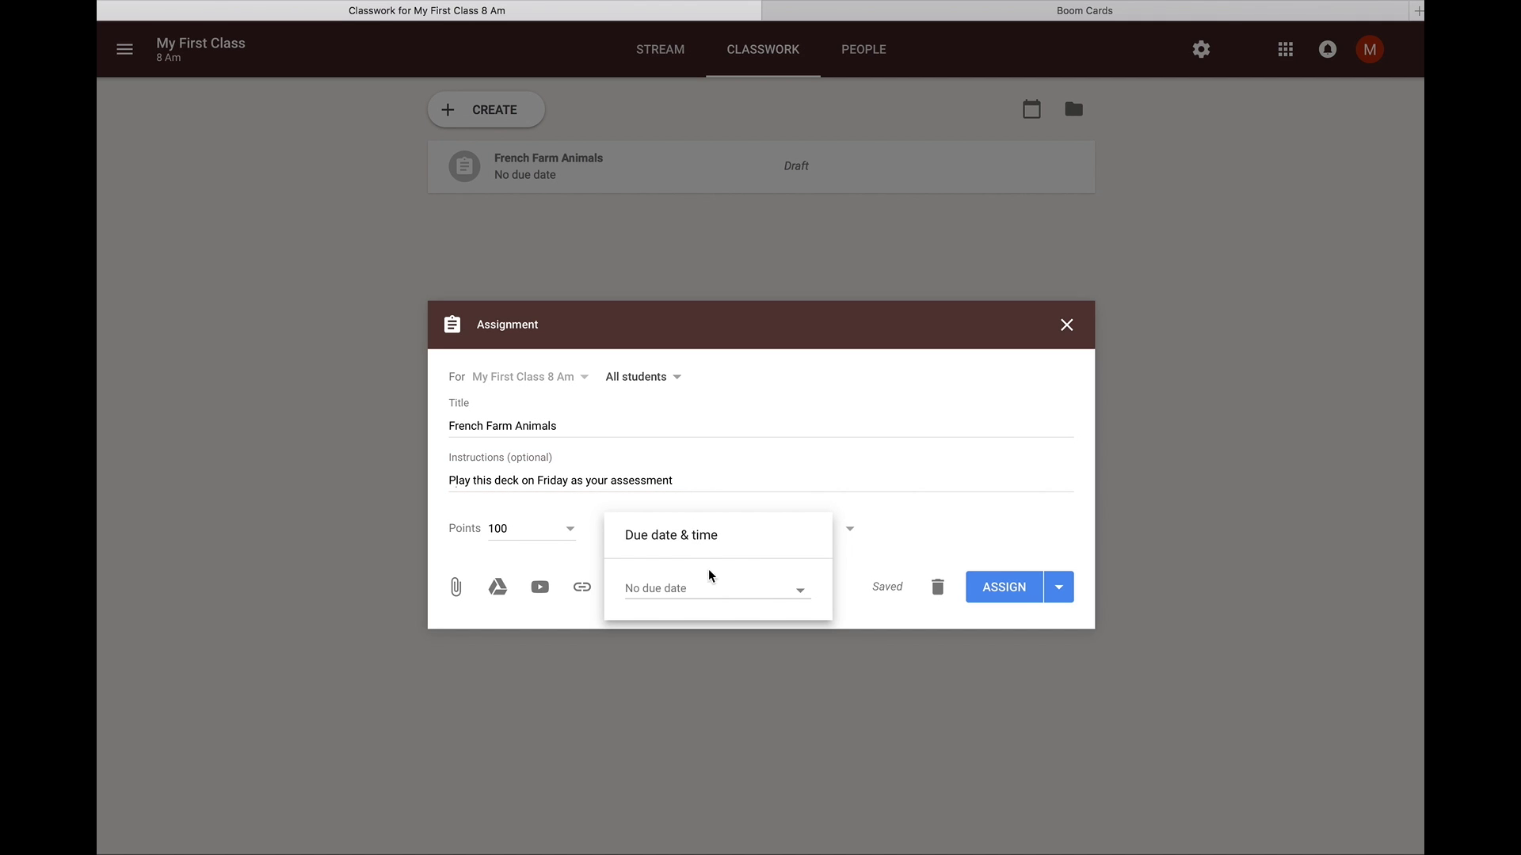
pyautogui.click(801, 592)
pyautogui.click(780, 761)
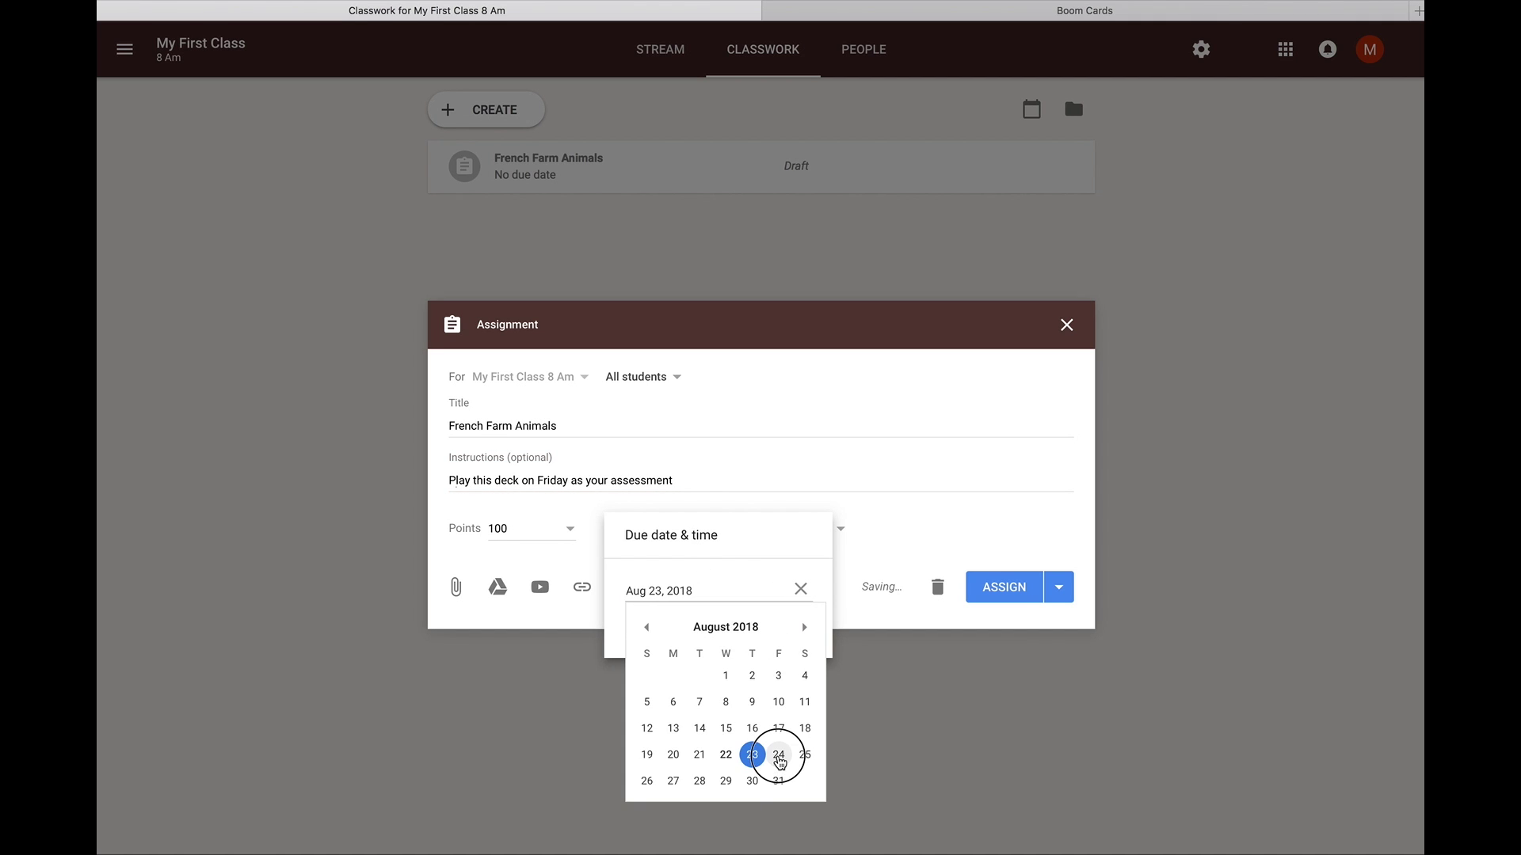
pyautogui.click(869, 533)
pyautogui.click(814, 530)
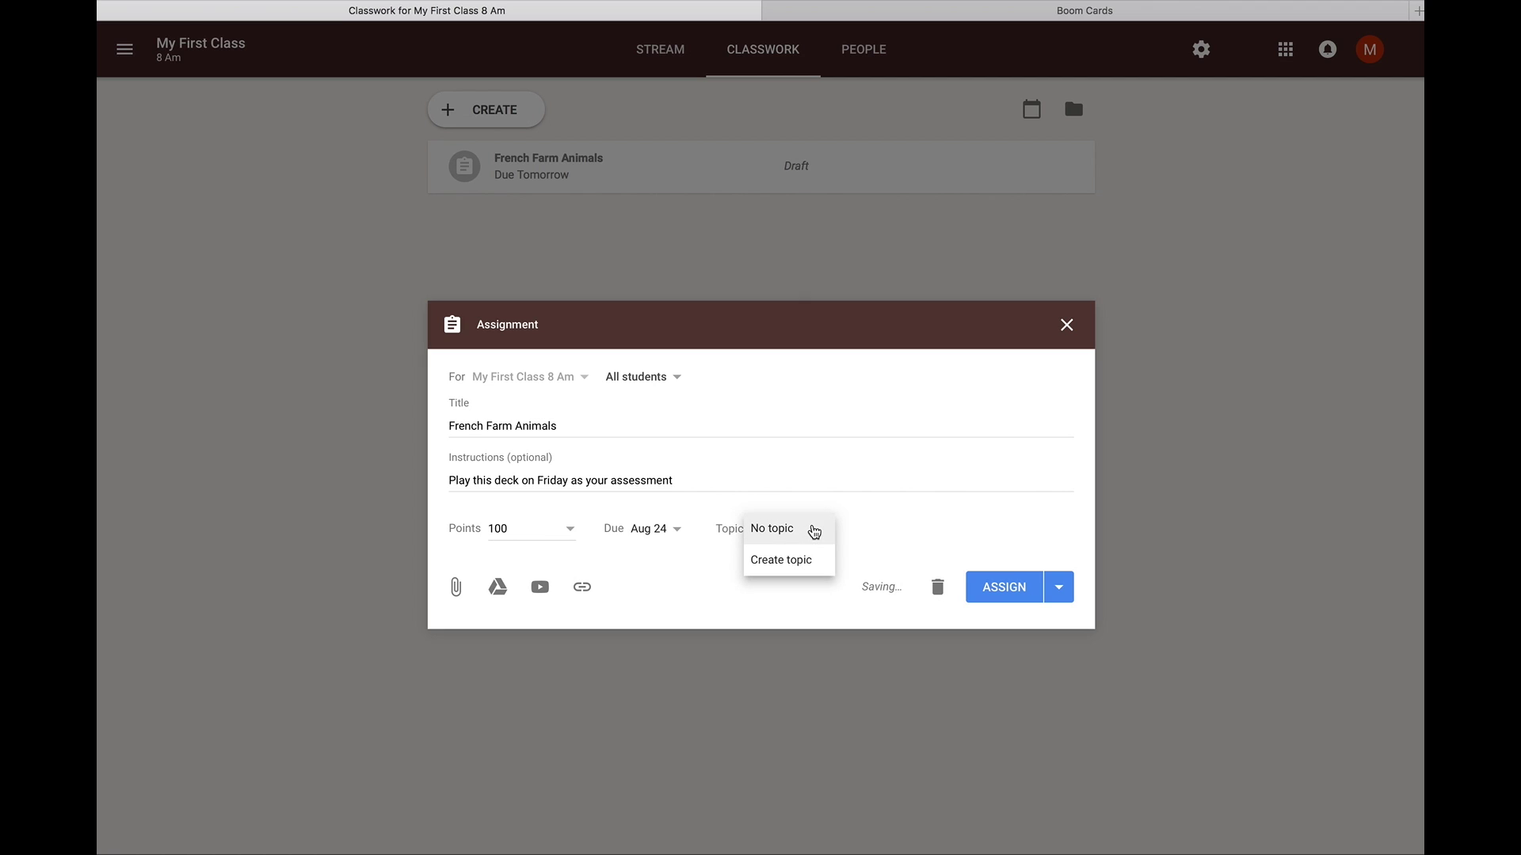
pyautogui.click(805, 560)
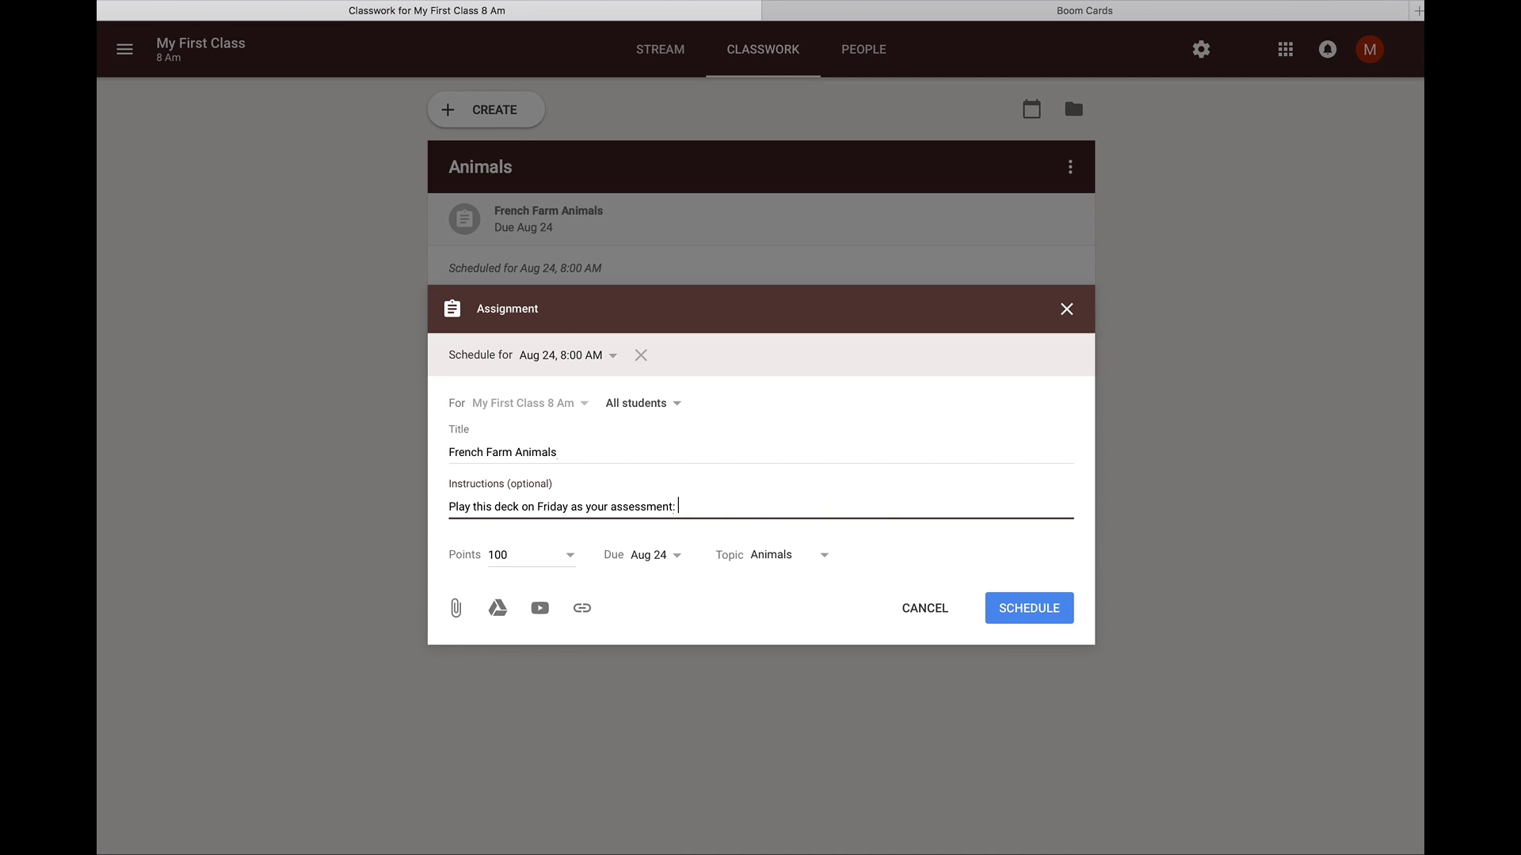
pyautogui.write('https://wow.boomlearning.com/hyperplay/GqxkoiCXnfjA5Raq5/DGuXBvAiyM9GtF6xb/')
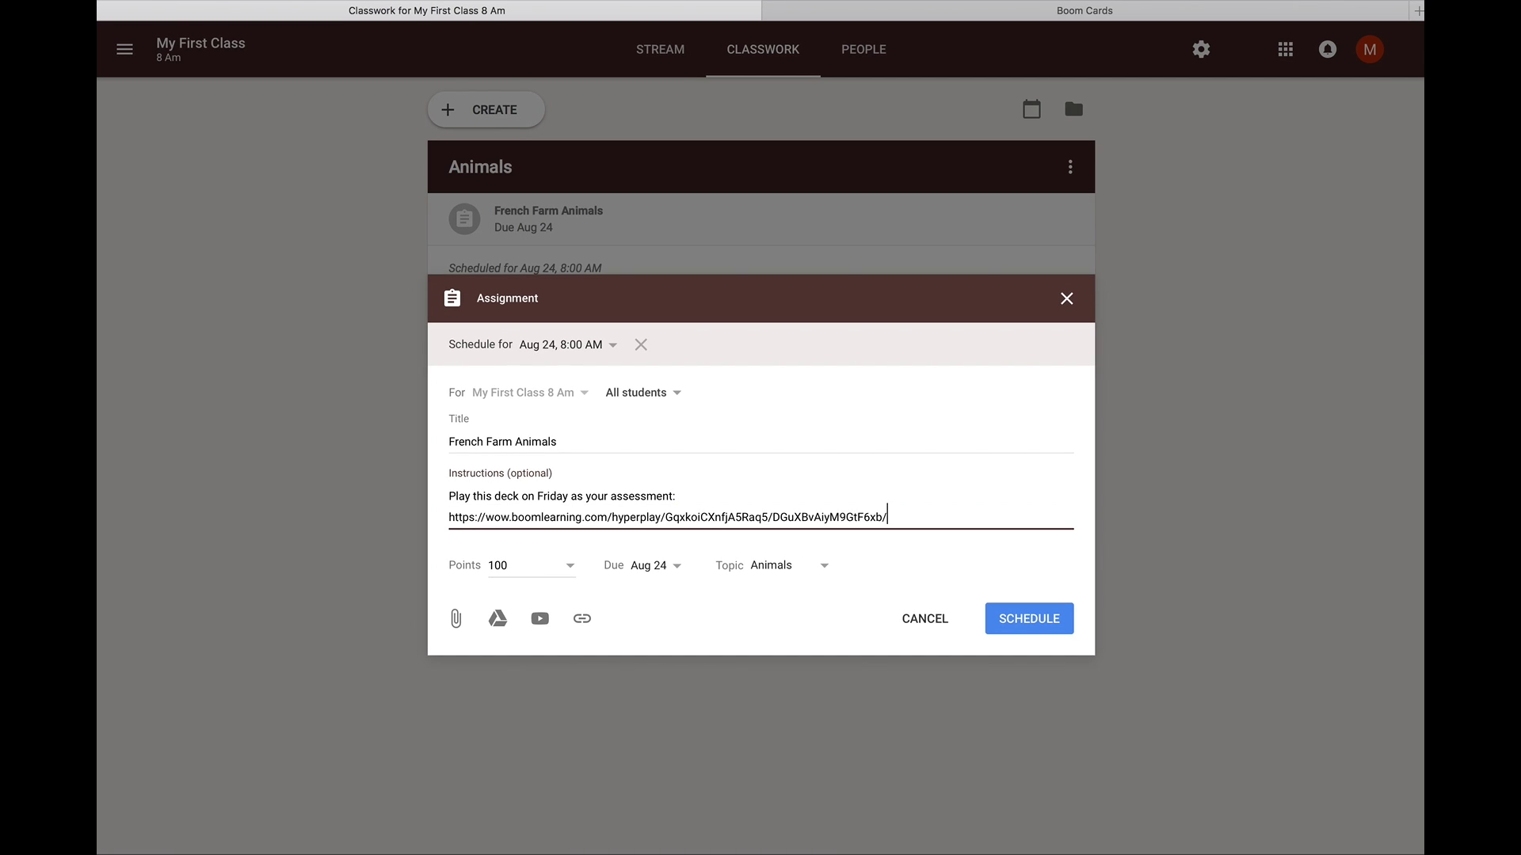
pyautogui.click(1044, 623)
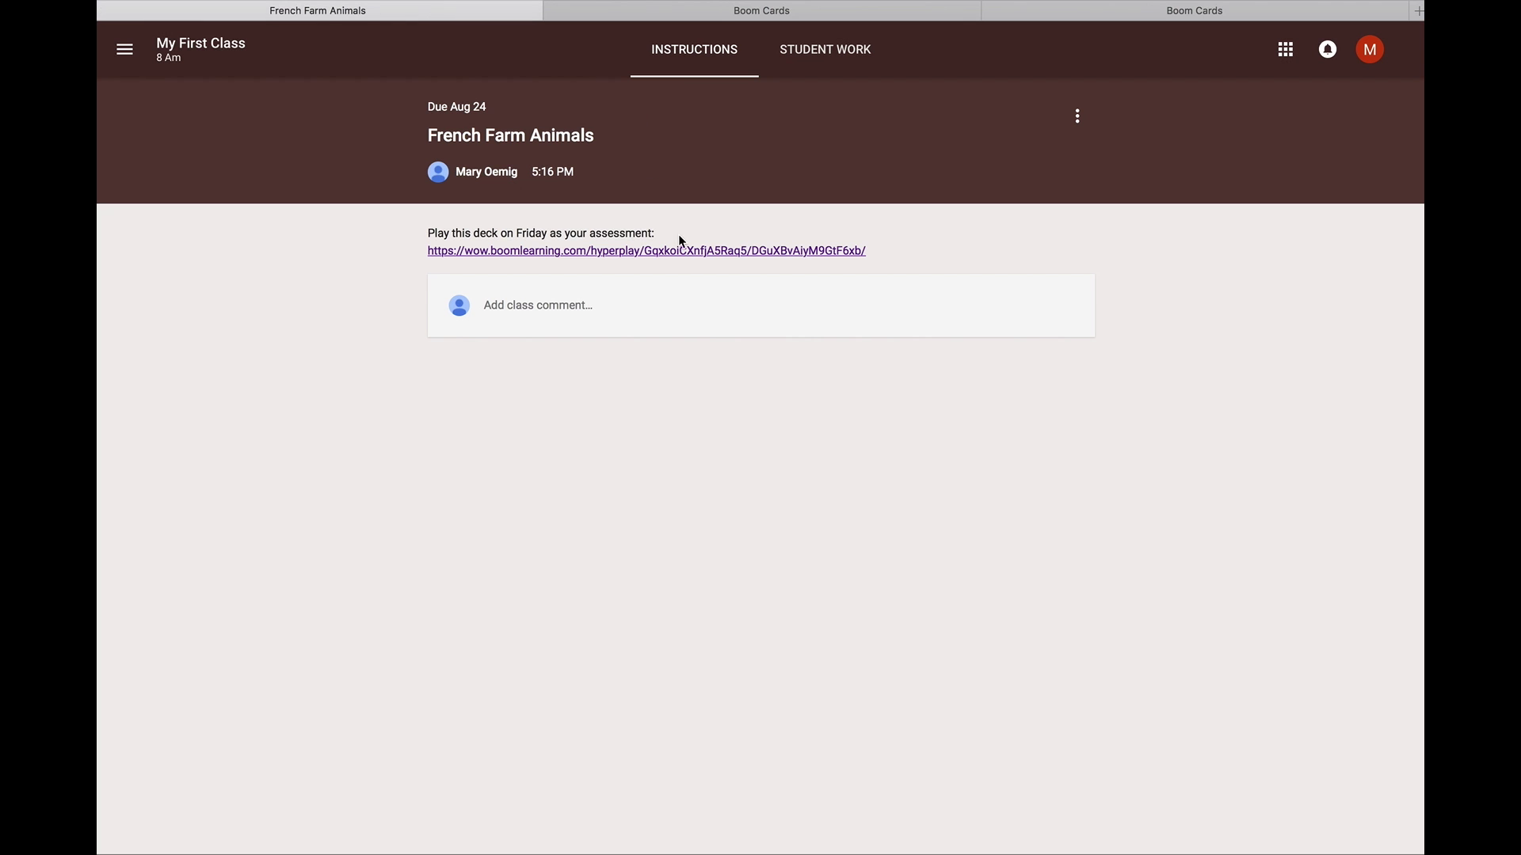
# Step: Sign in to the Boom Cards student site with the demo student's username and password
pyautogui.click(763, 252)
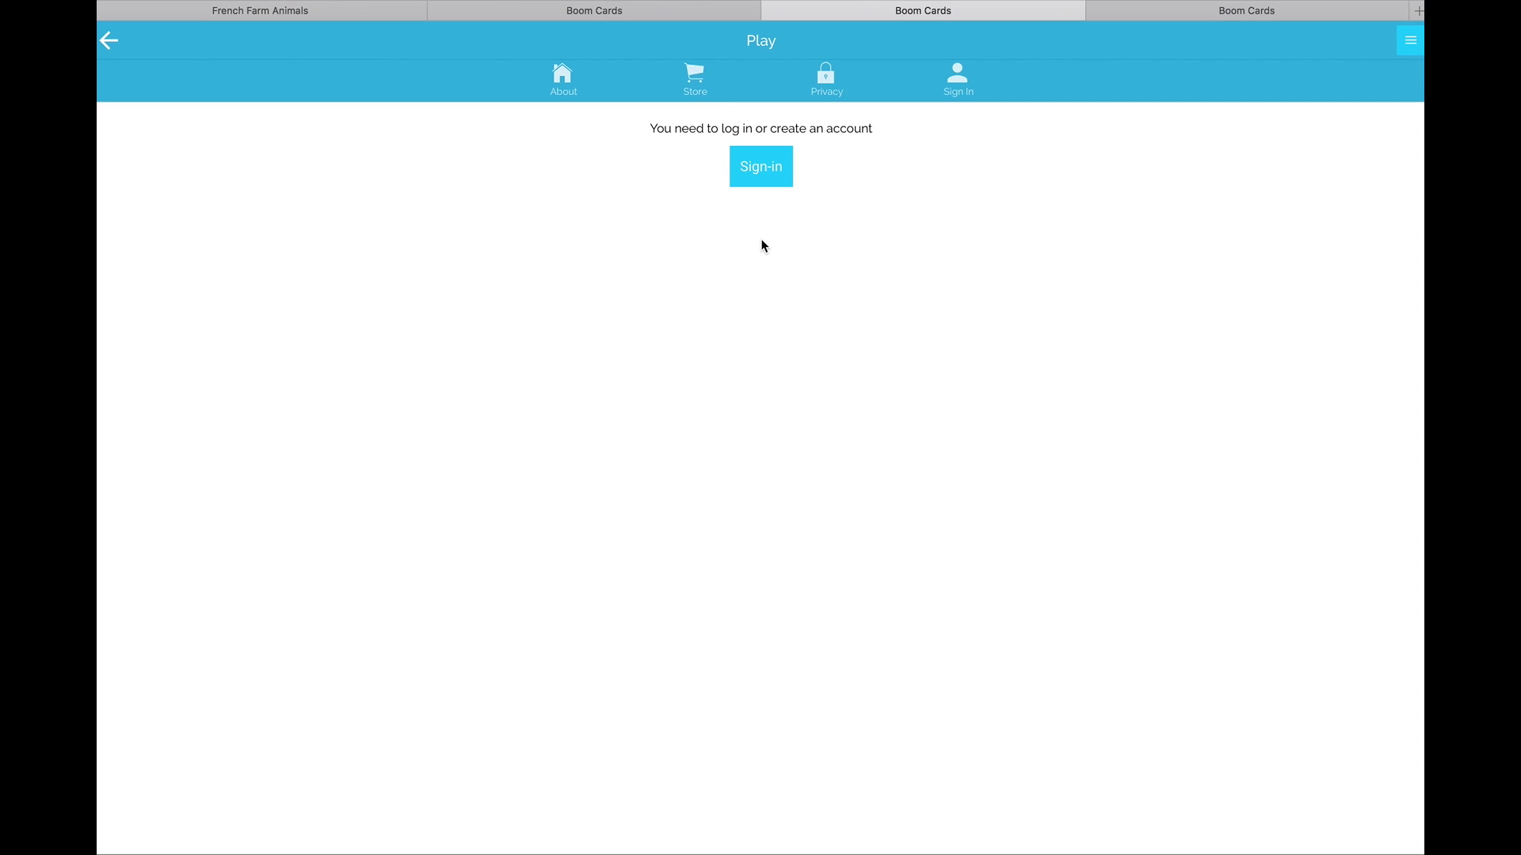
pyautogui.click(763, 165)
pyautogui.click(731, 138)
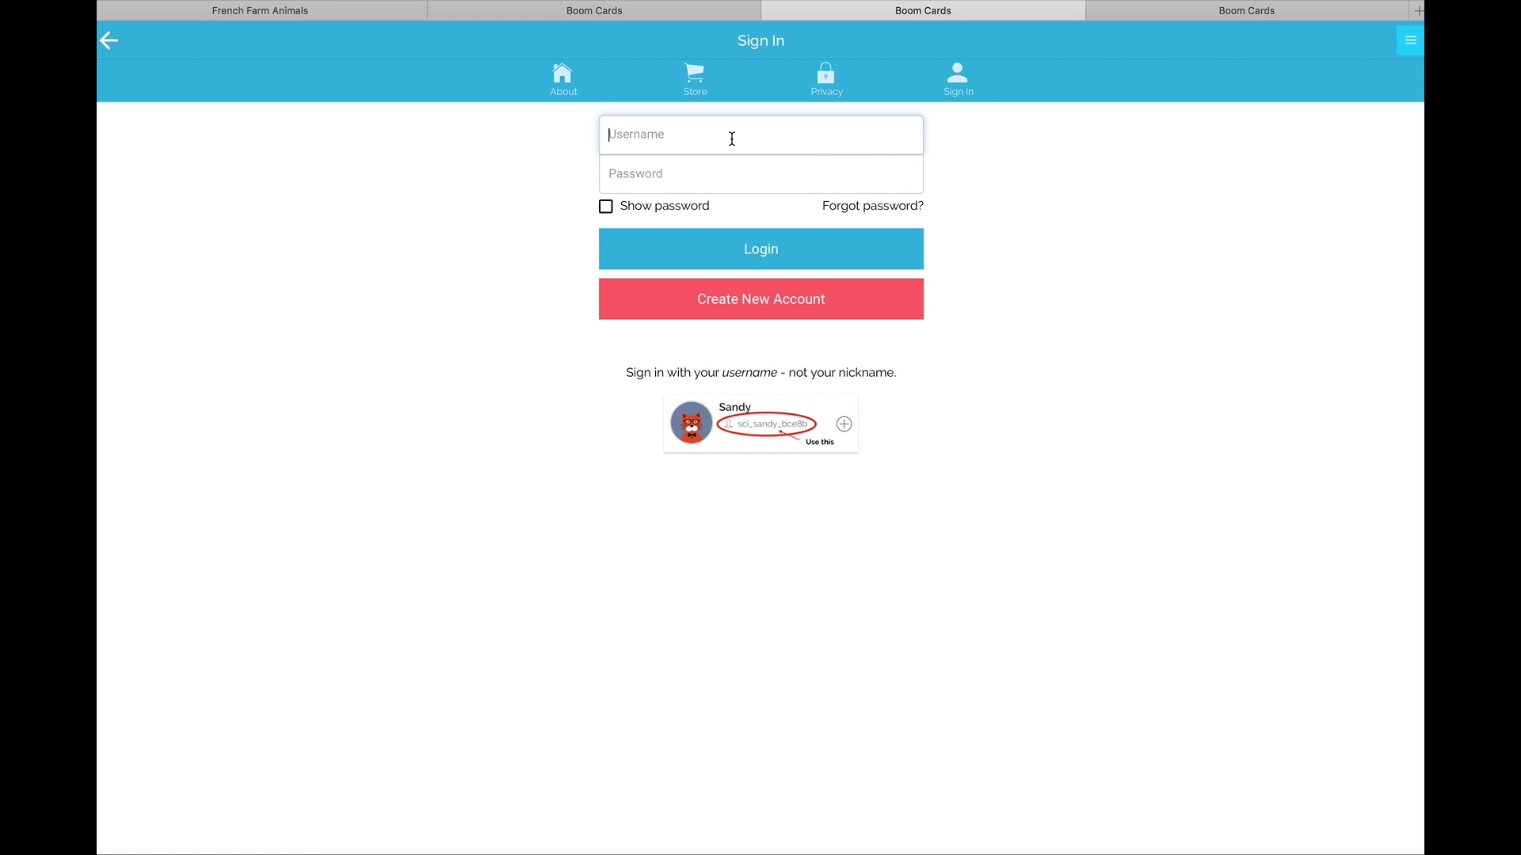
pyautogui.write('foxdemo')
pyautogui.press('Tab')
pyautogui.write('•')
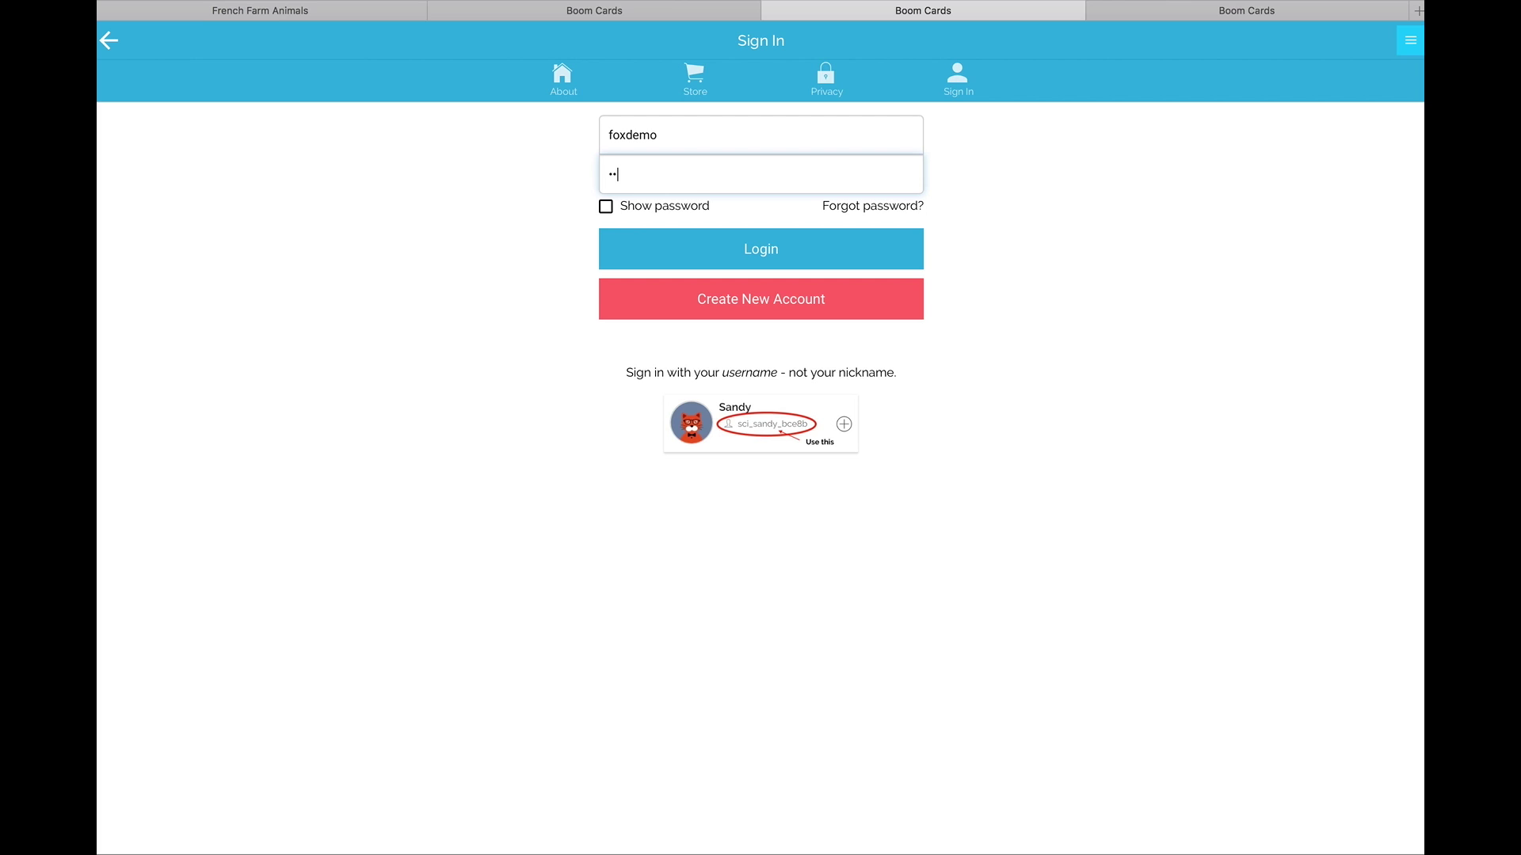
pyautogui.press('Return')
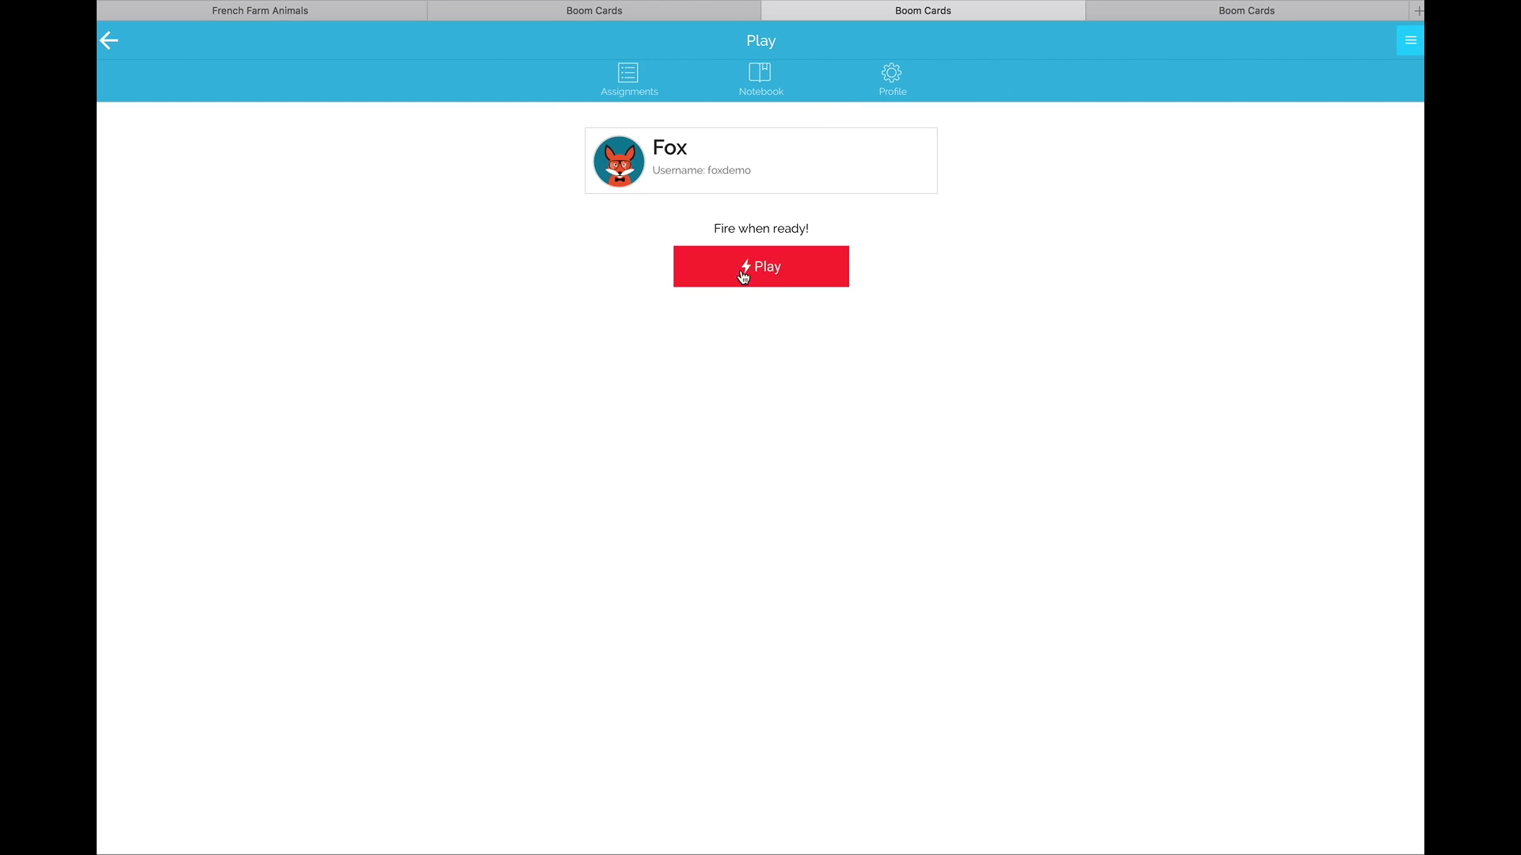
# Step: Play the French farm animals deck and answer the first card with the duck
pyautogui.click(782, 282)
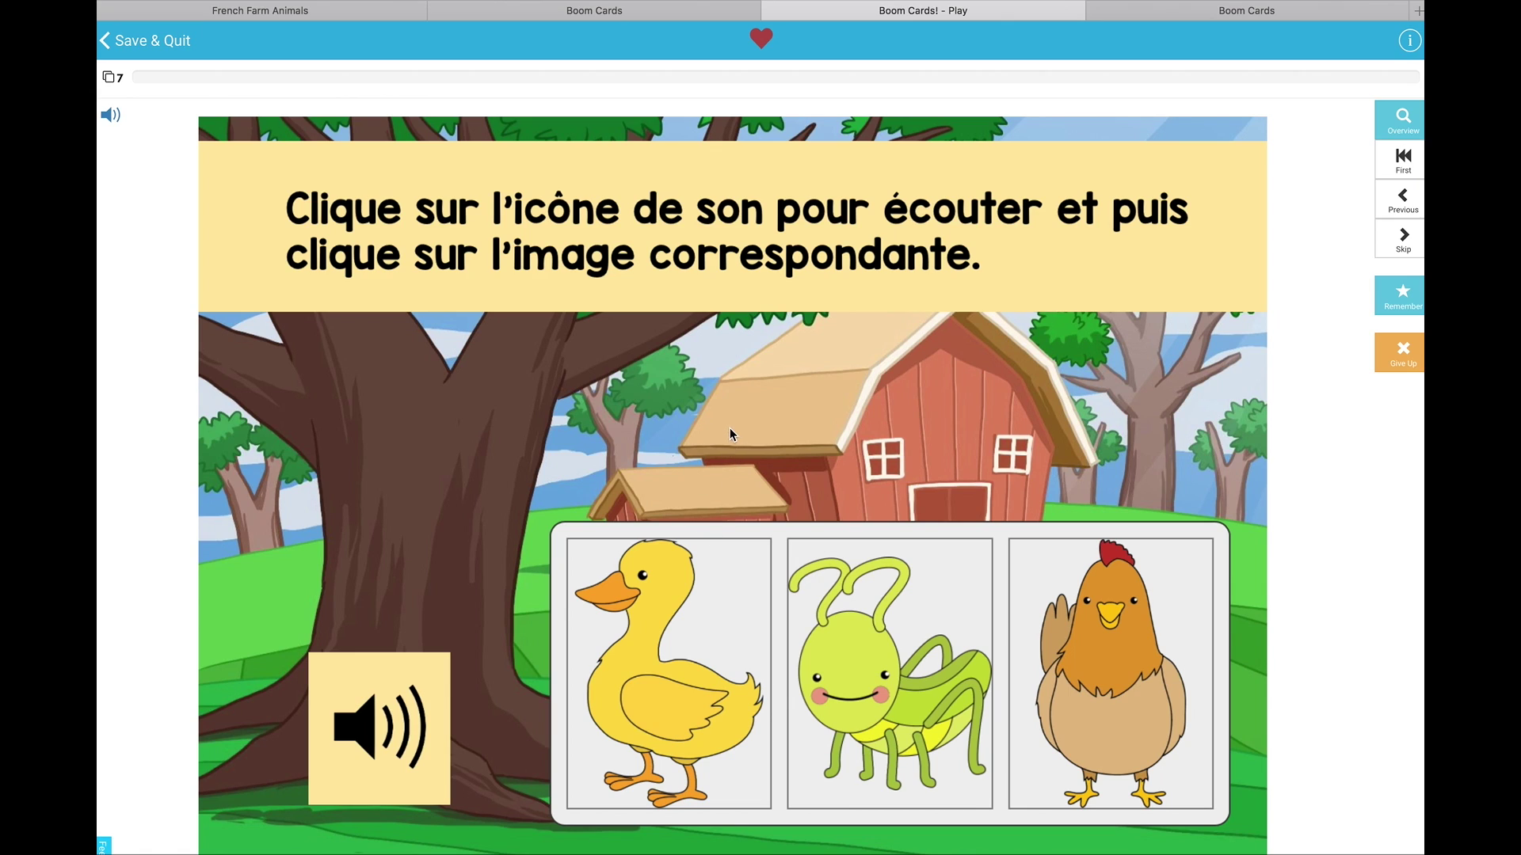
pyautogui.click(1065, 644)
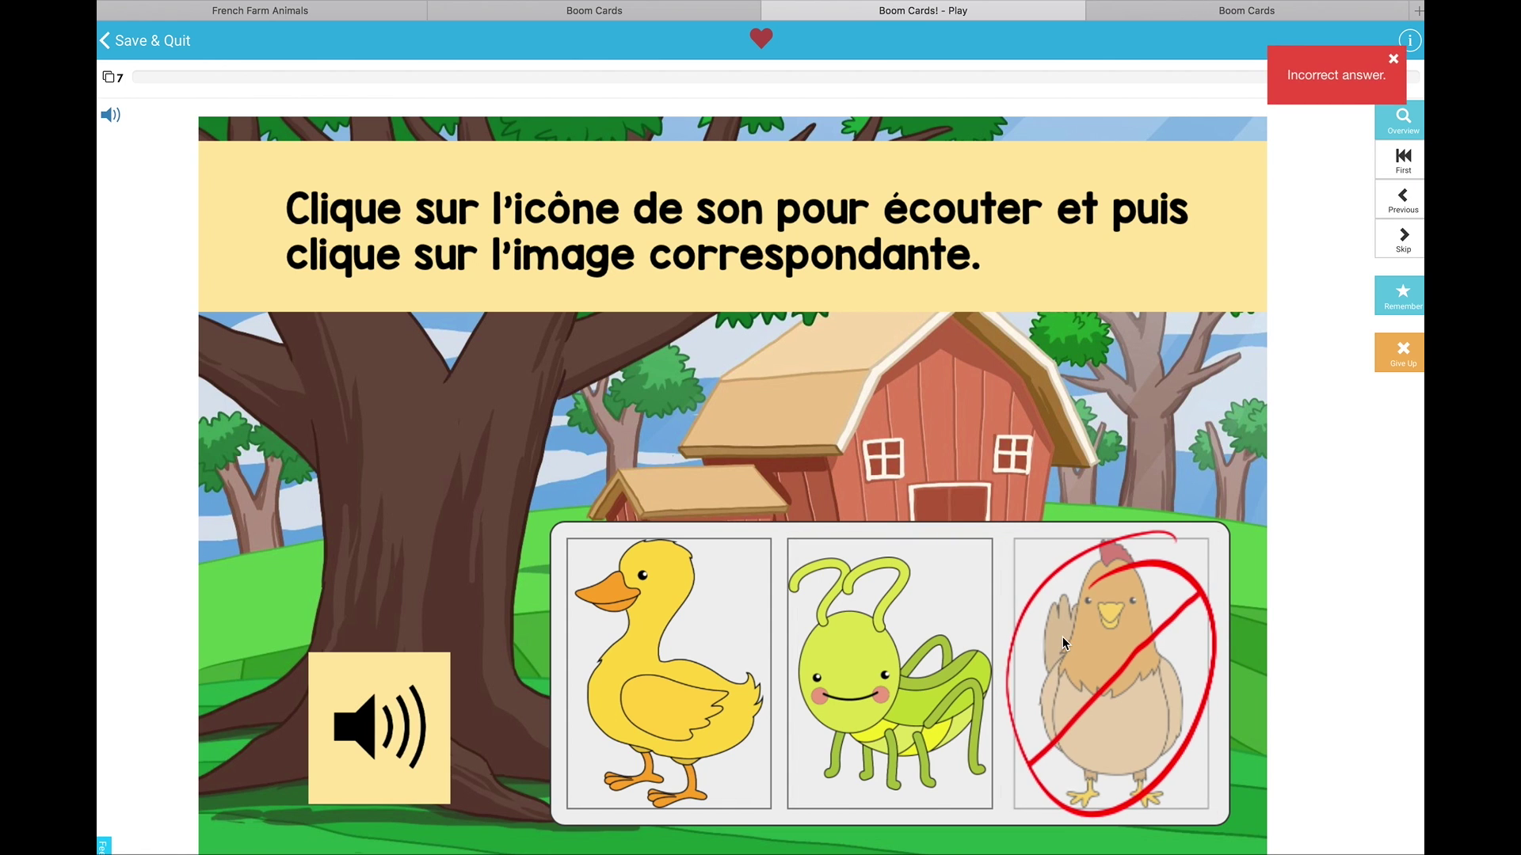
pyautogui.click(666, 676)
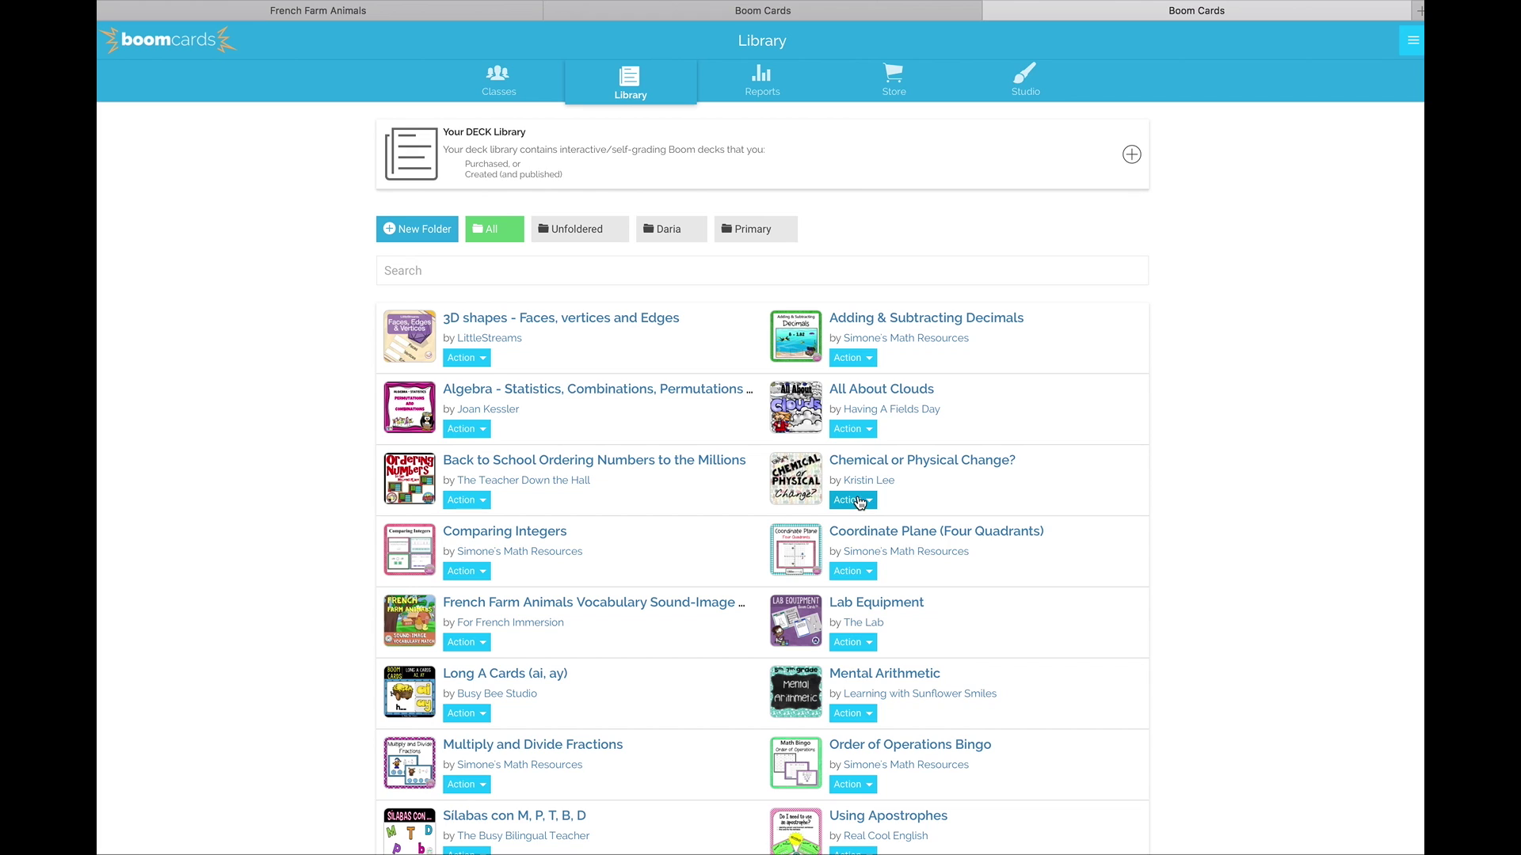
# Step: Open the printable Chemical or Physical Change? deck with a 2-cards-per-row layout
pyautogui.click(852, 500)
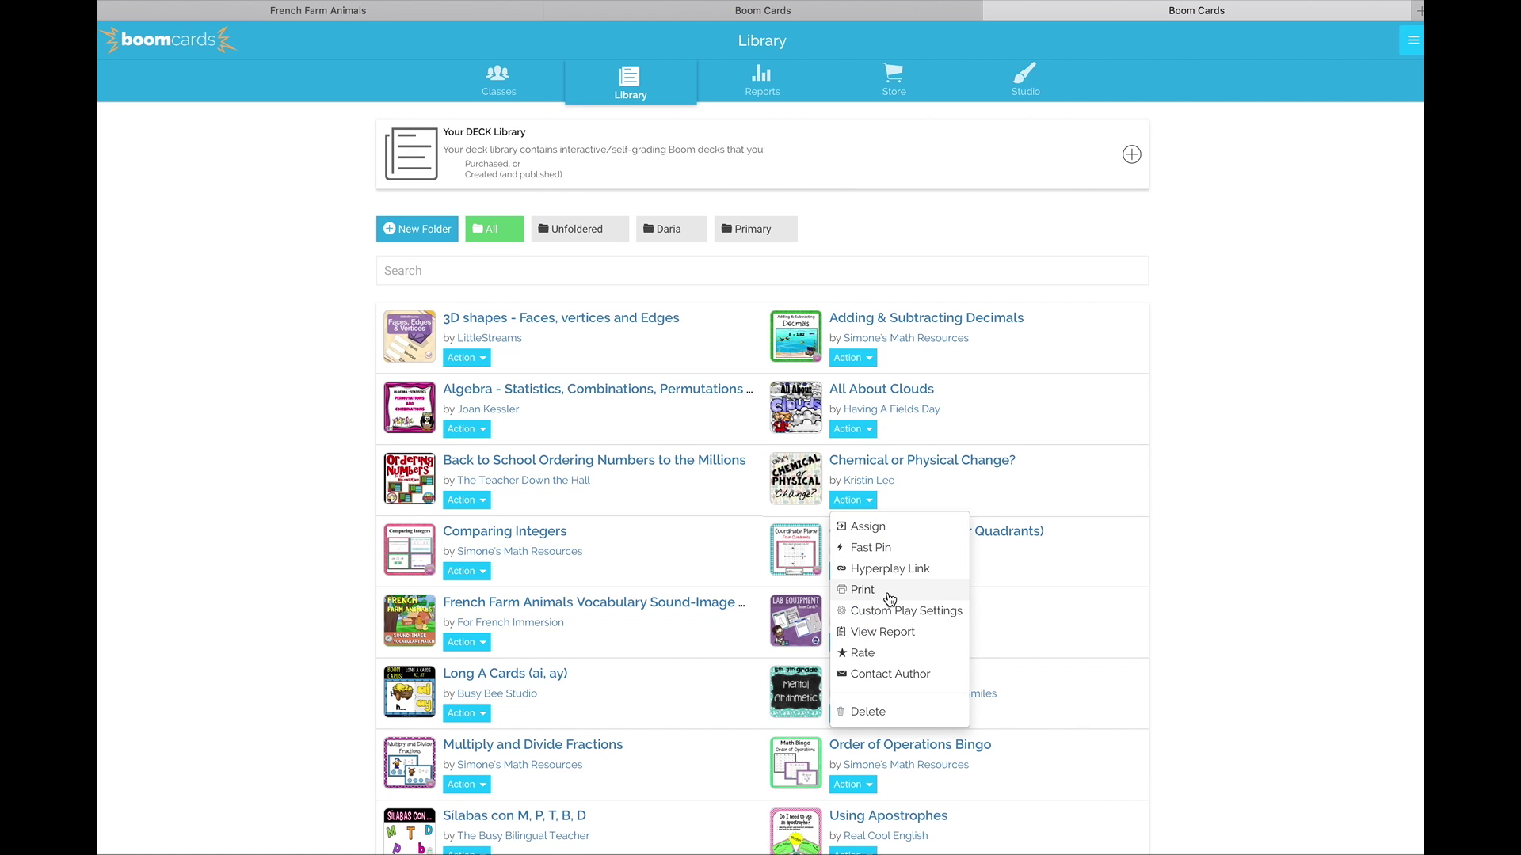
pyautogui.click(863, 591)
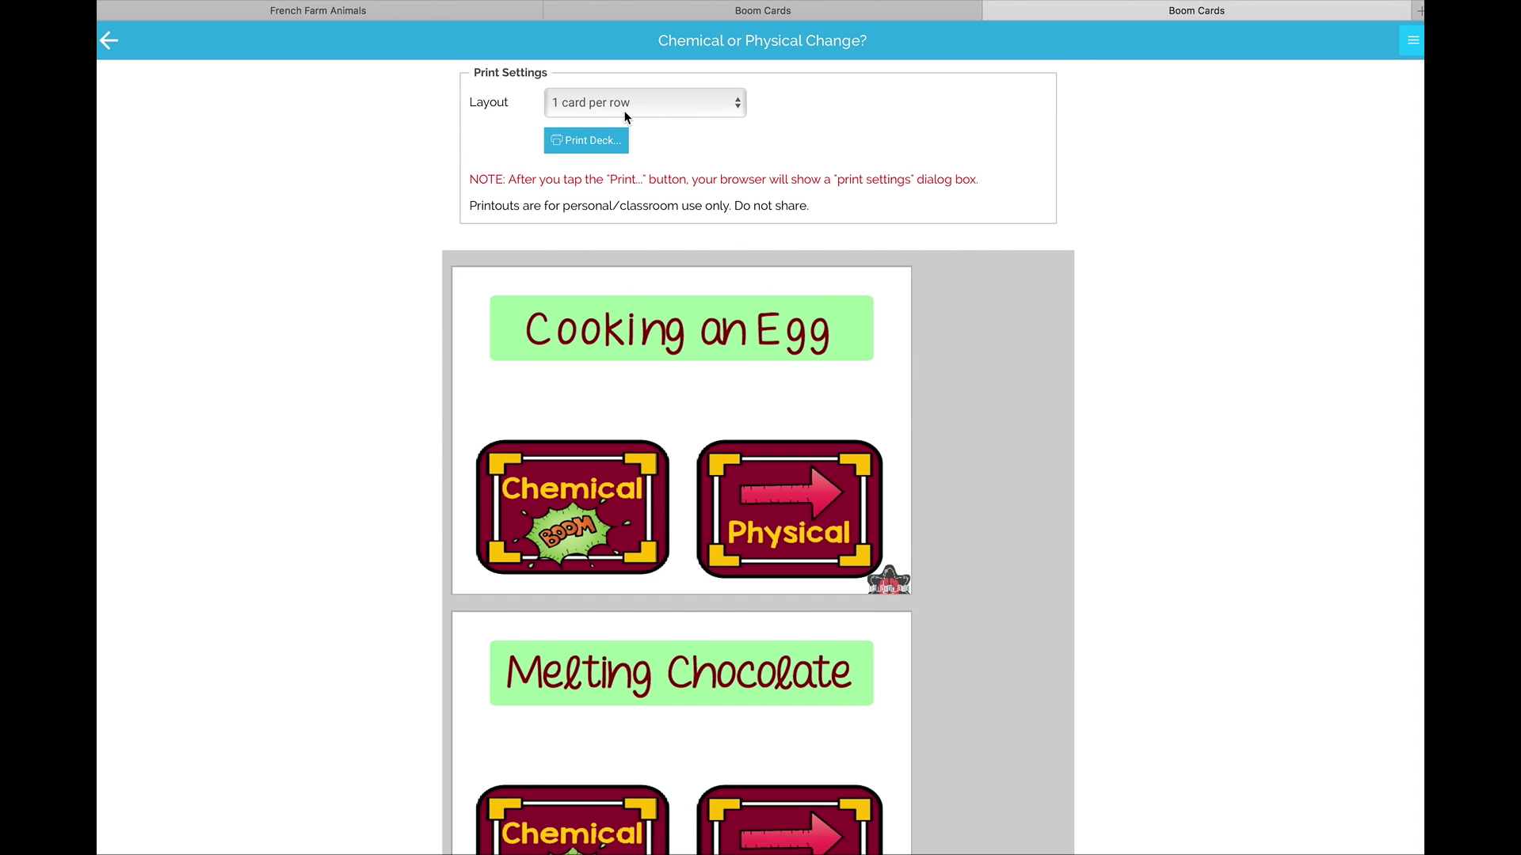
pyautogui.click(625, 107)
pyautogui.click(633, 126)
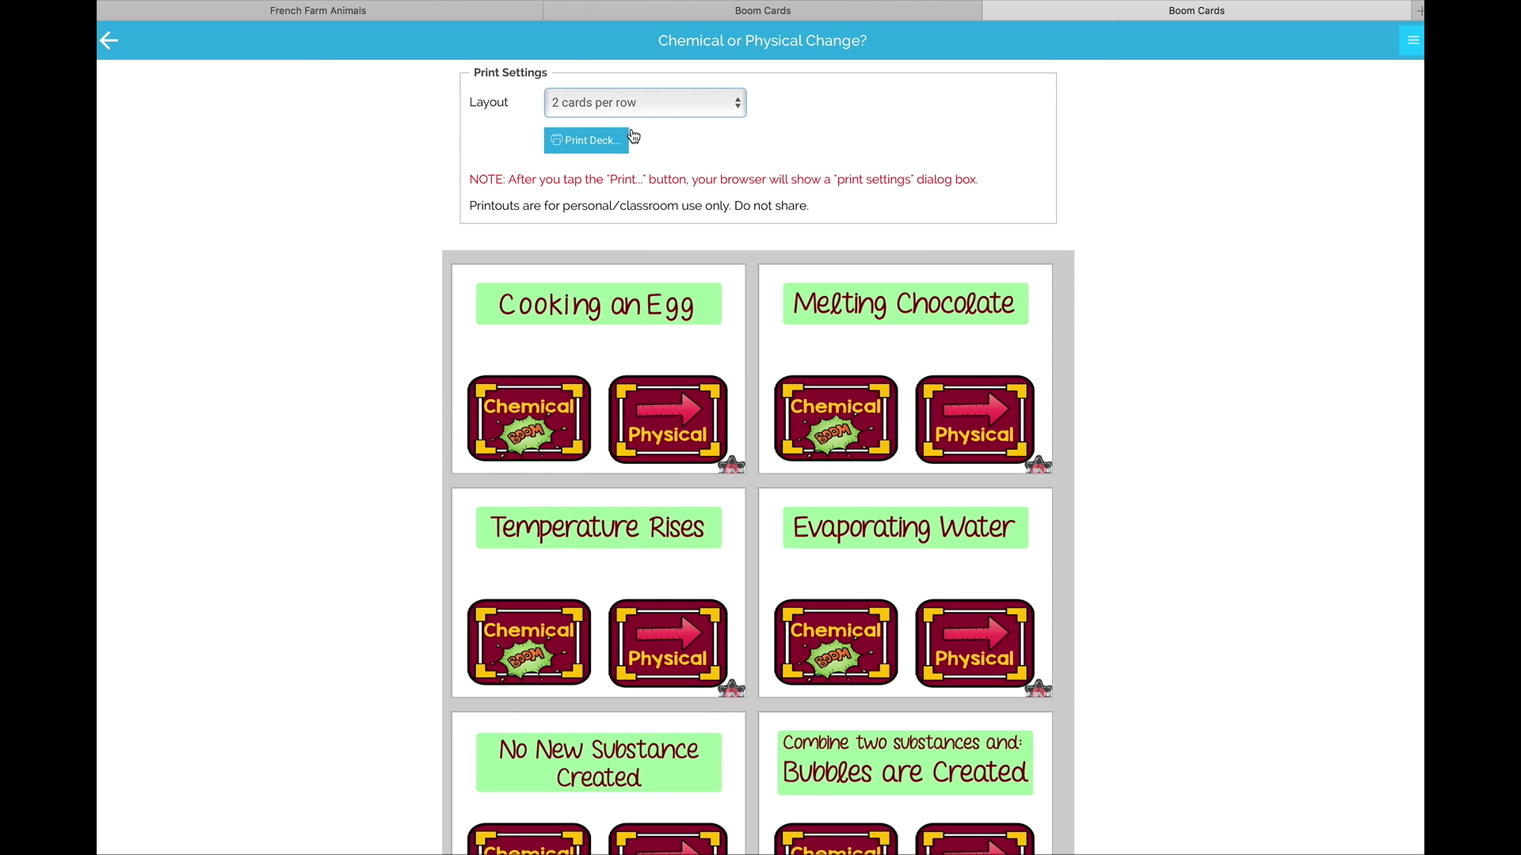
pyautogui.scroll(-20, 813, 455)
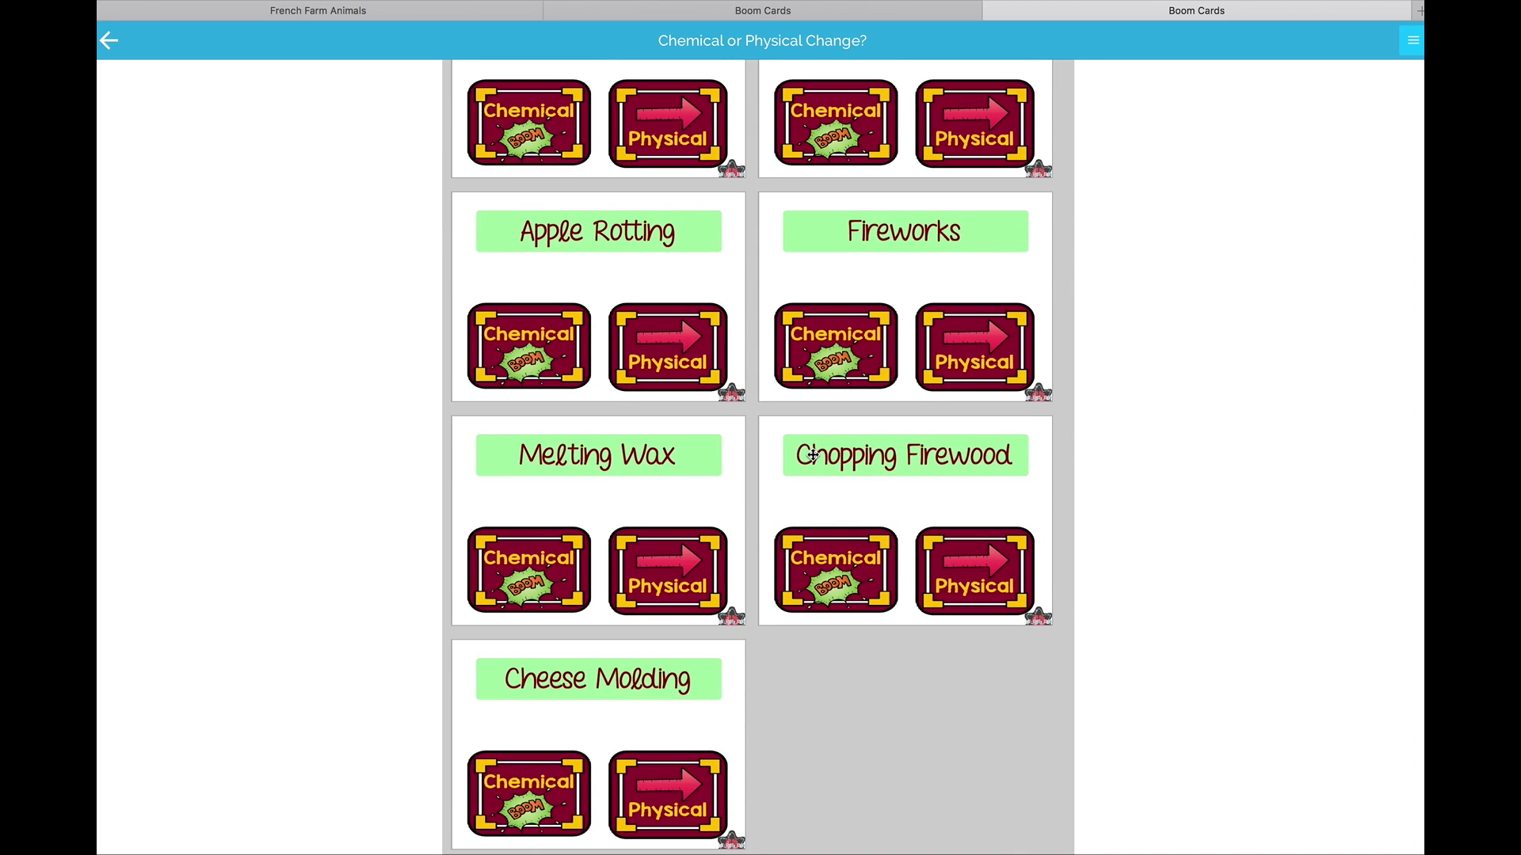
pyautogui.scroll(20, 813, 456)
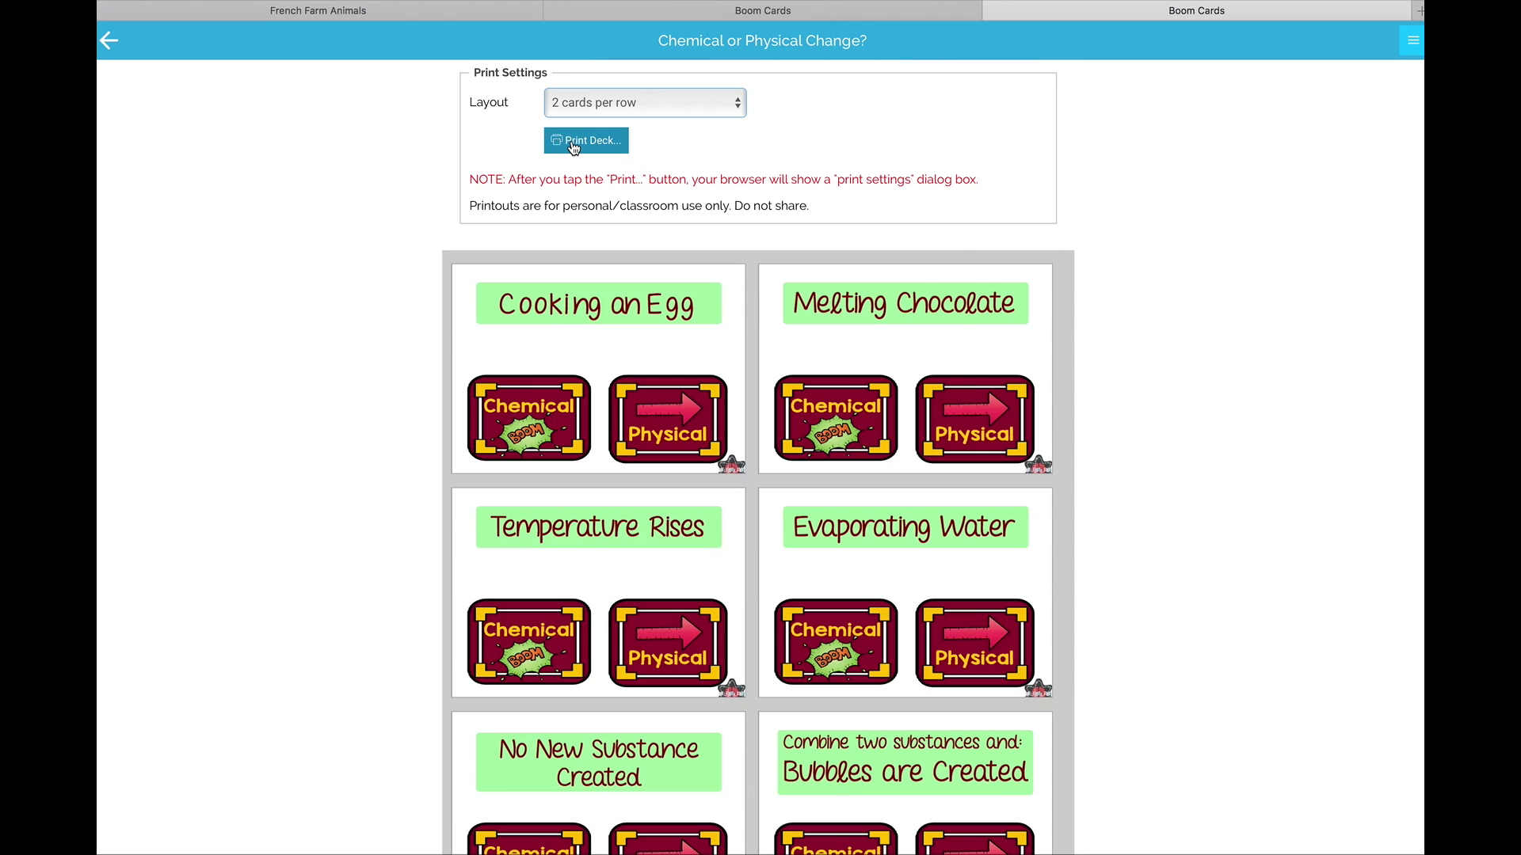
# Step: Page through the 4-page print preview, cancel printing, and return to the library
pyautogui.click(571, 143)
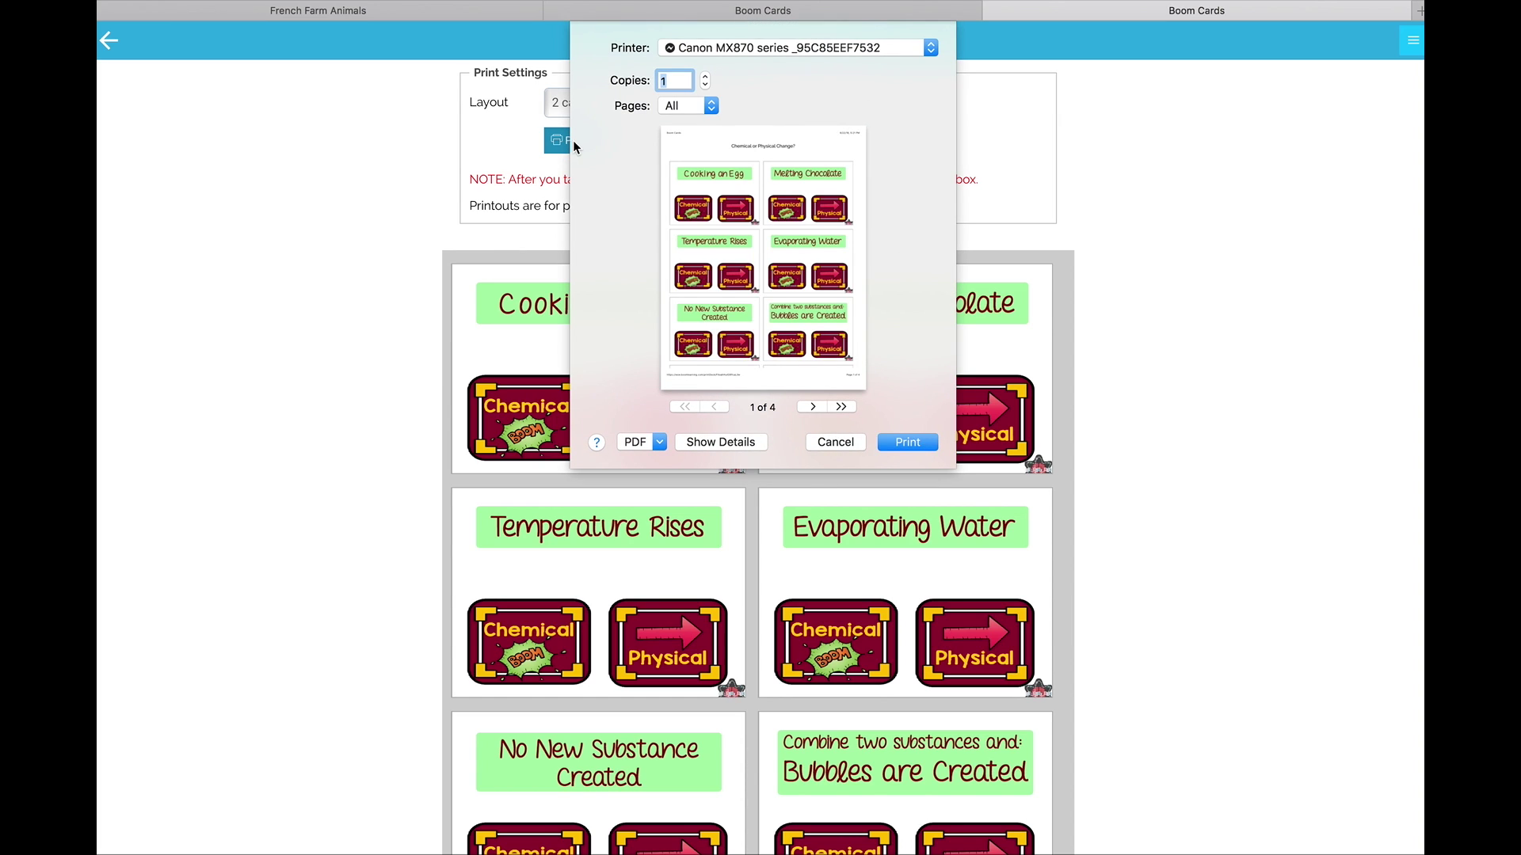
pyautogui.click(814, 407)
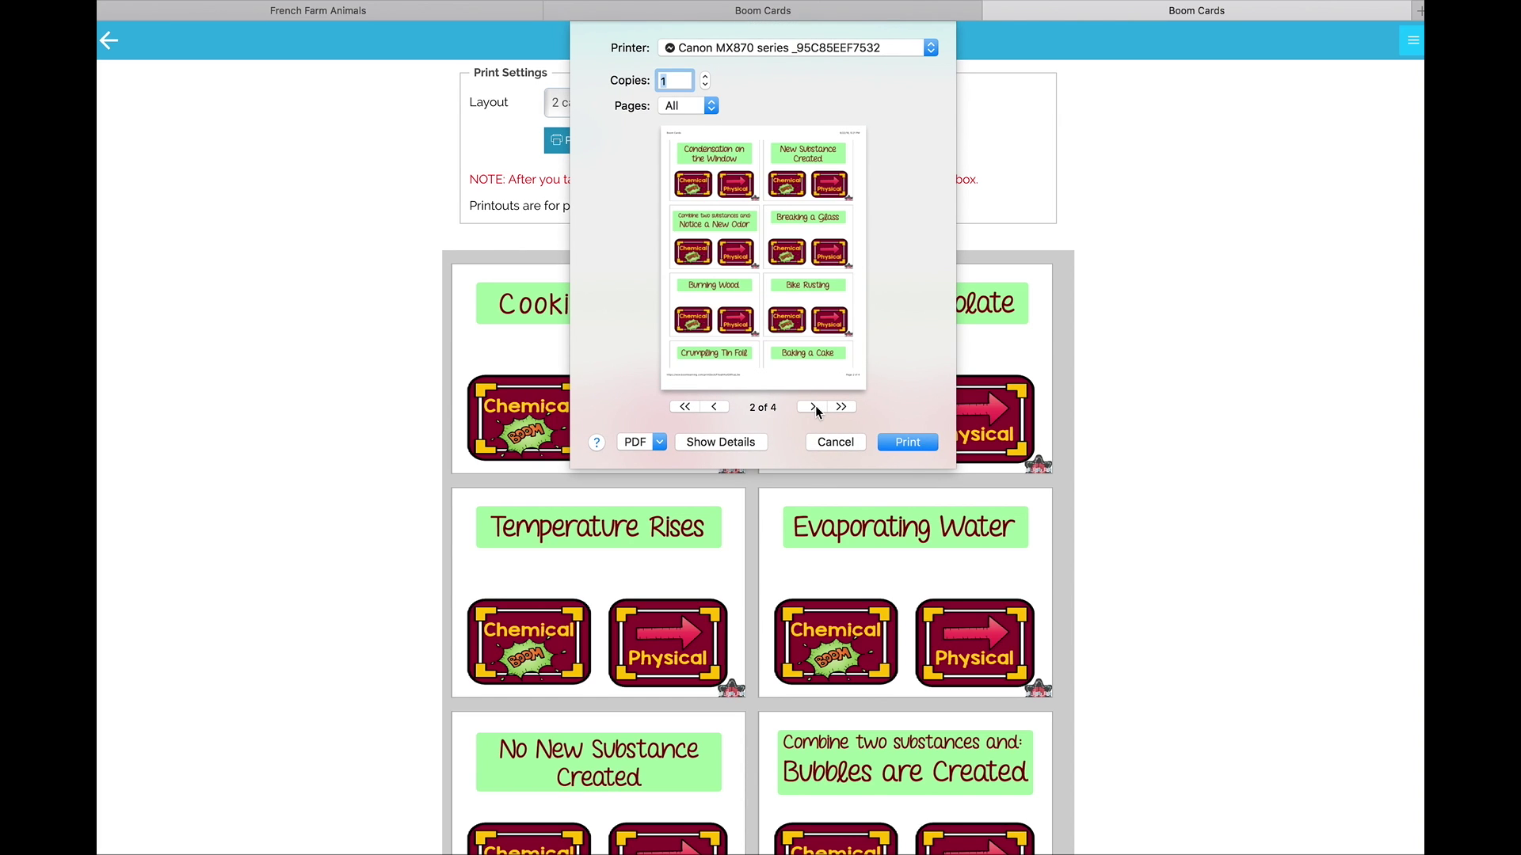
pyautogui.click(814, 407)
pyautogui.click(814, 407)
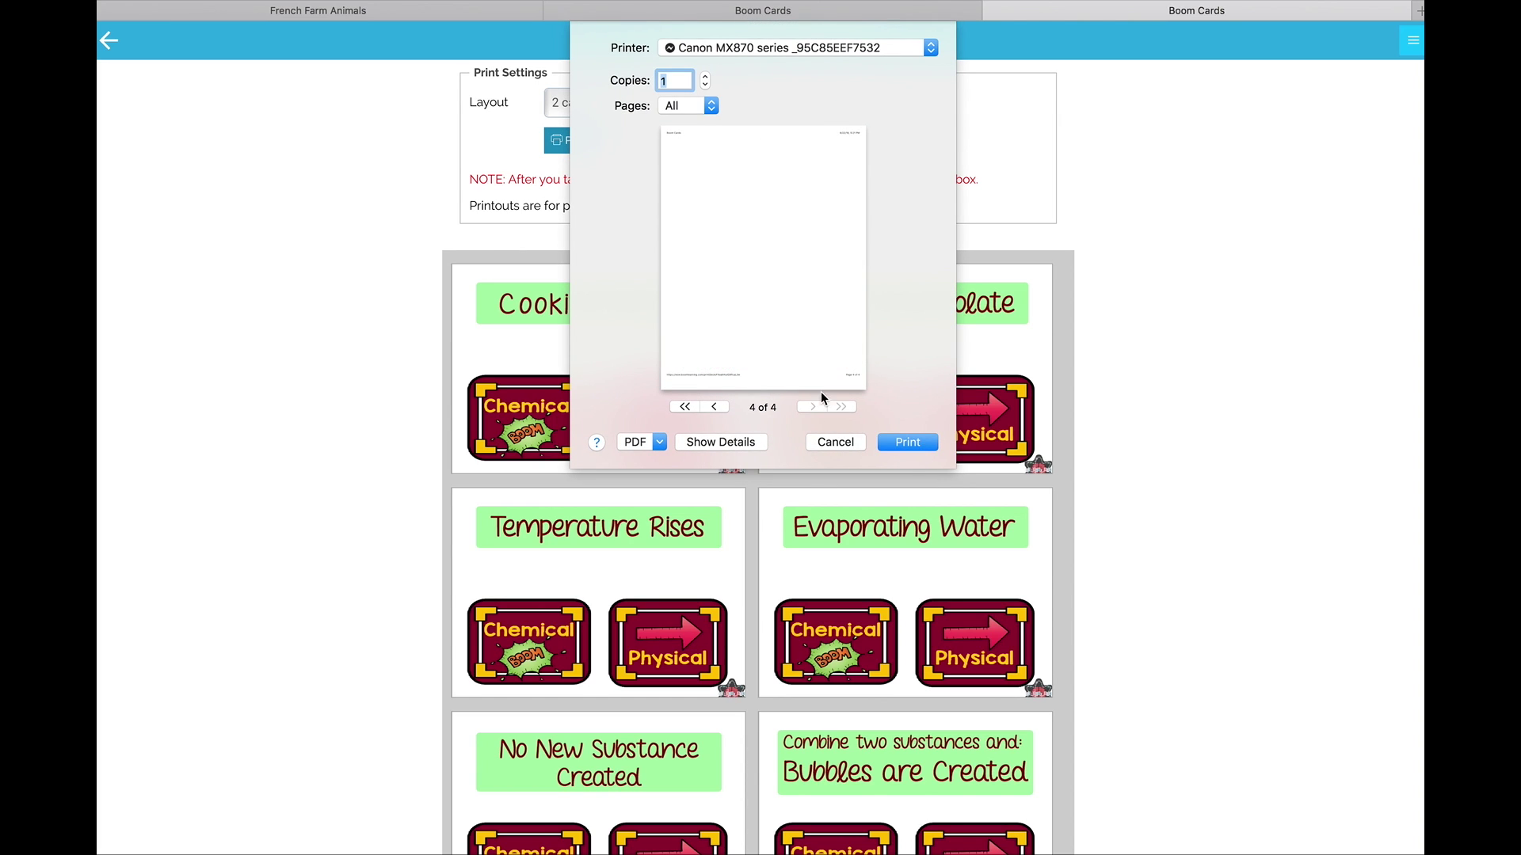
pyautogui.click(829, 441)
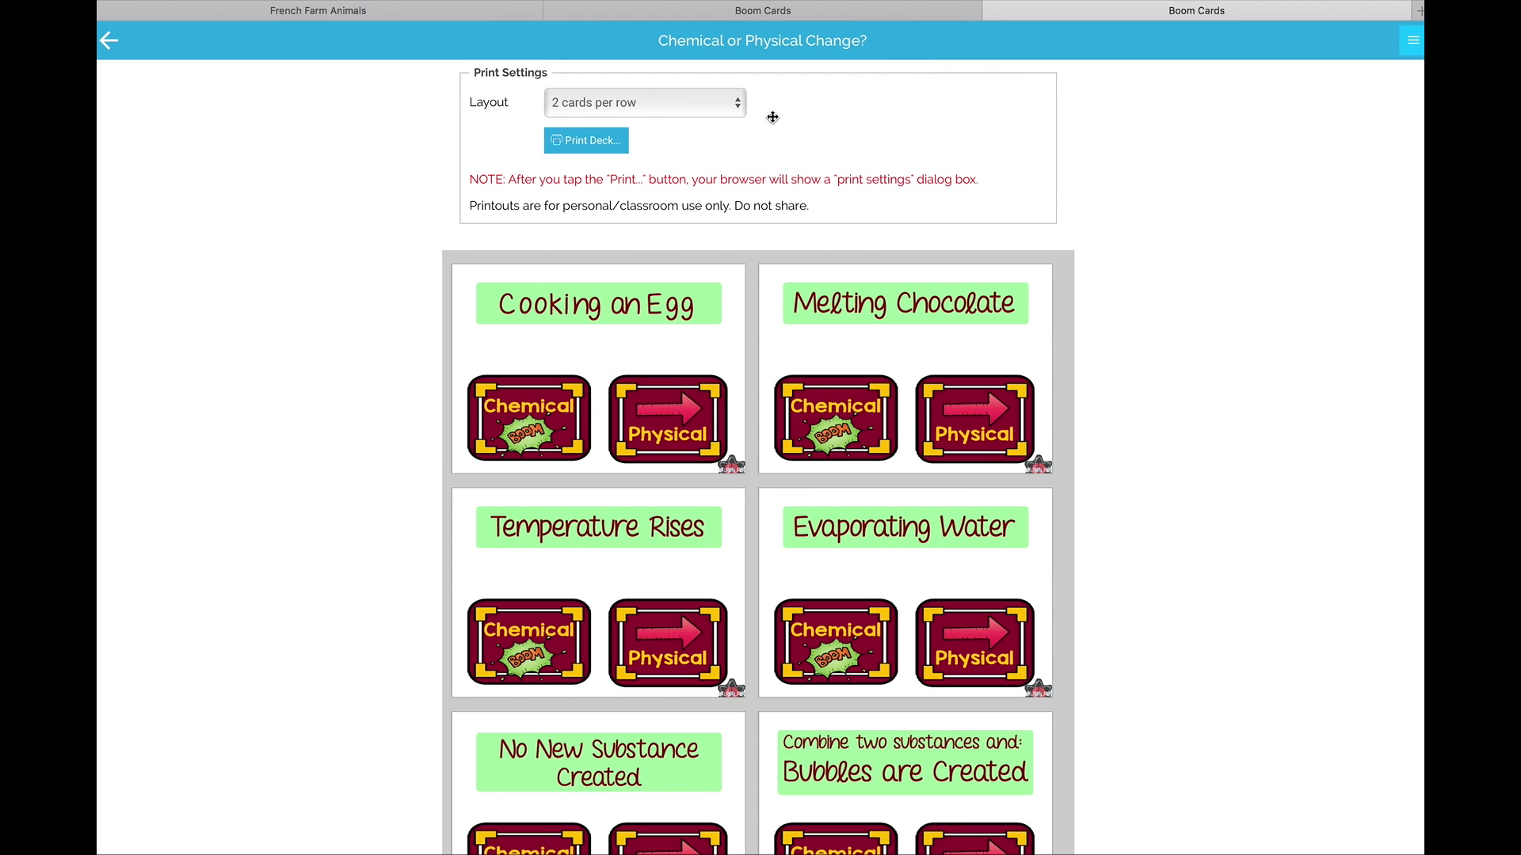
pyautogui.click(109, 42)
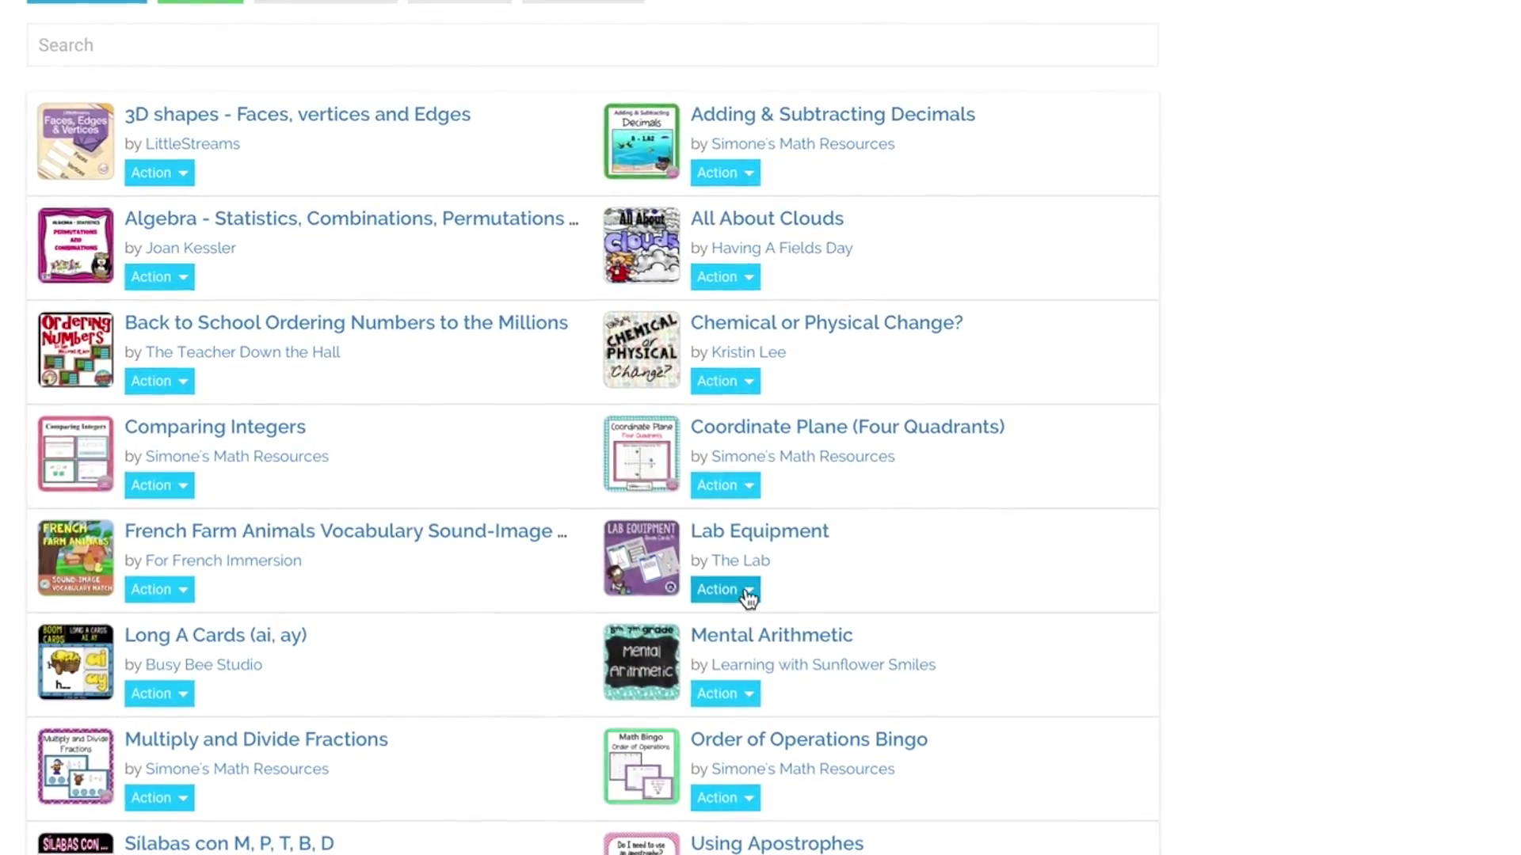
# Step: Untick Show answer if surrender? and Allow multiple plays? in the deck's Custom Play Settings
pyautogui.click(746, 588)
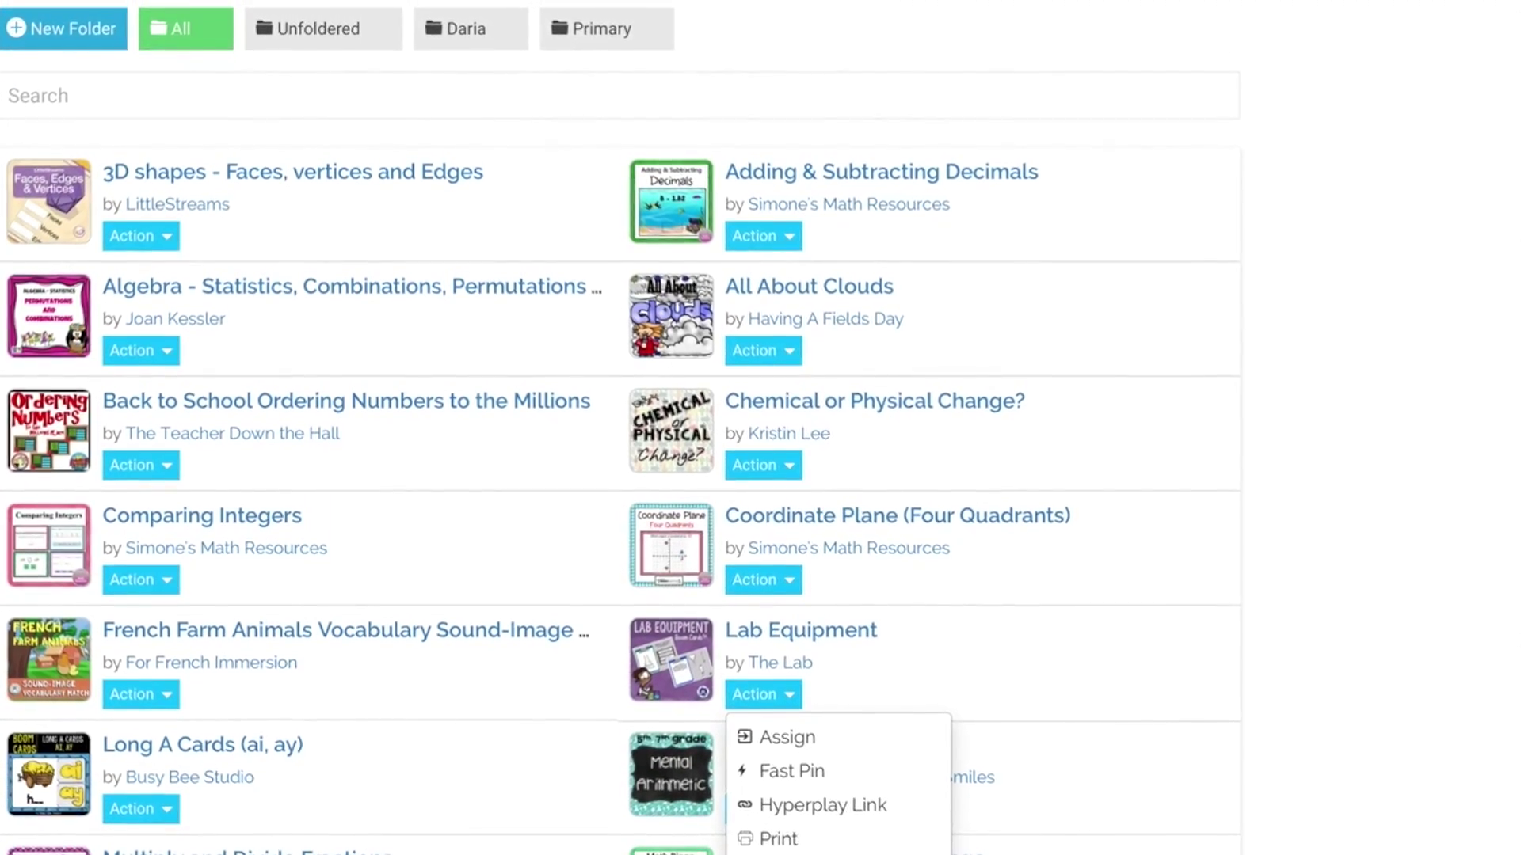
pyautogui.press('Escape')
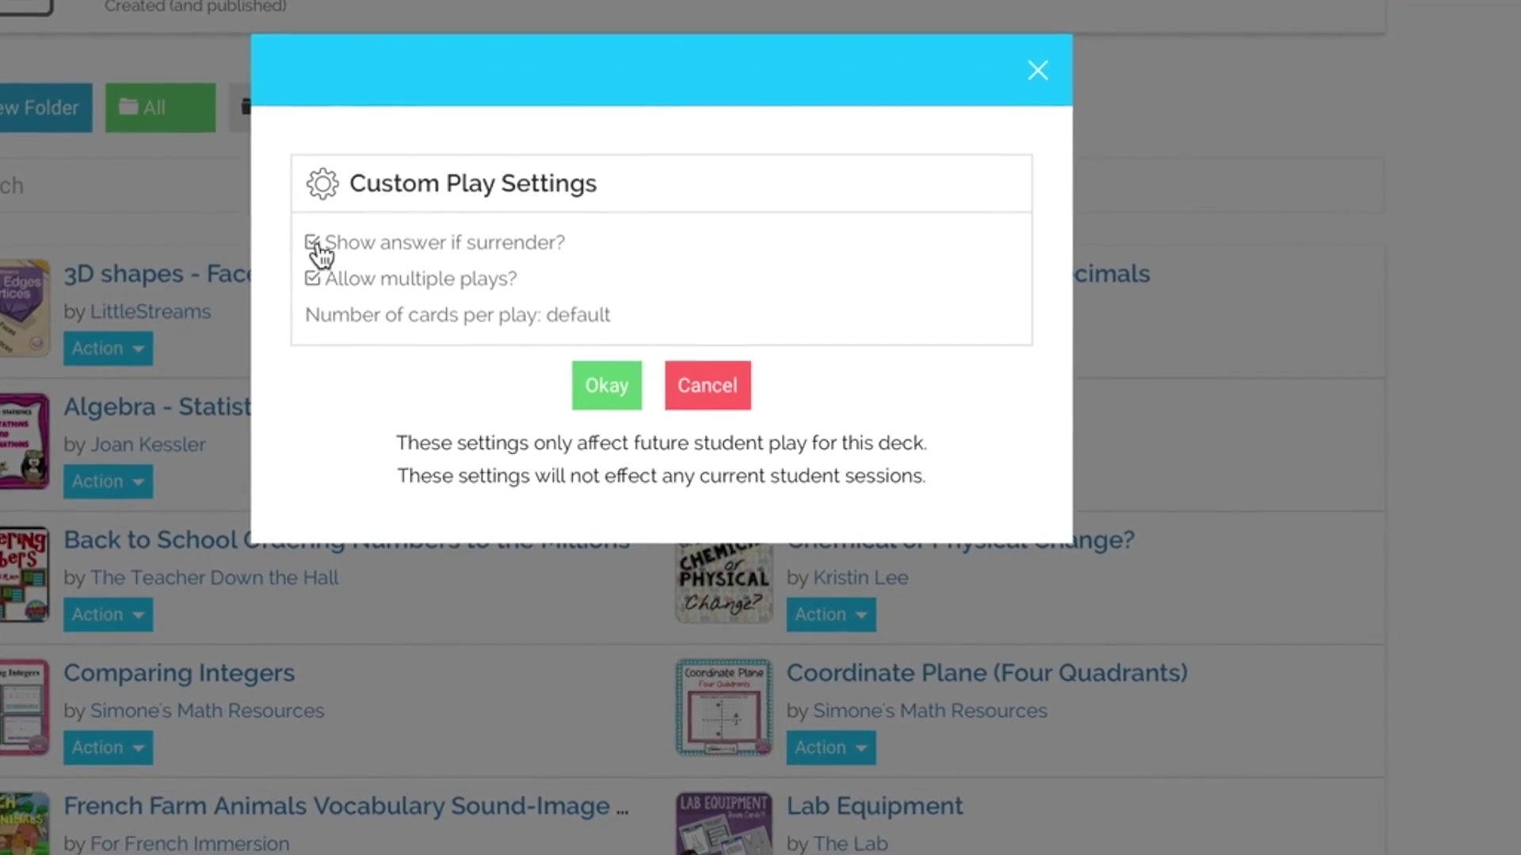
pyautogui.click(311, 264)
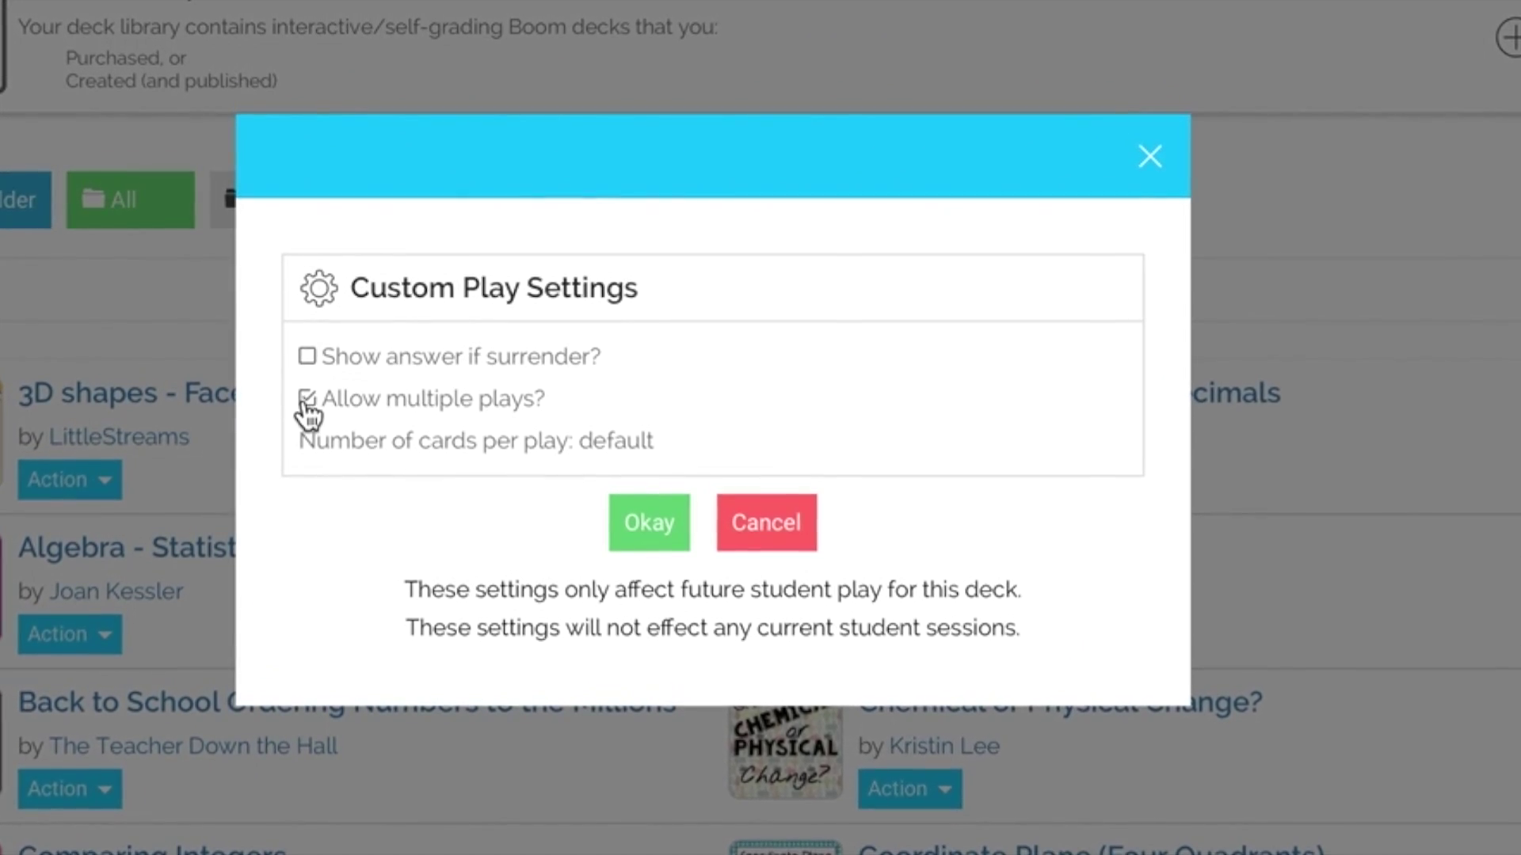
pyautogui.click(308, 394)
pyautogui.click(307, 411)
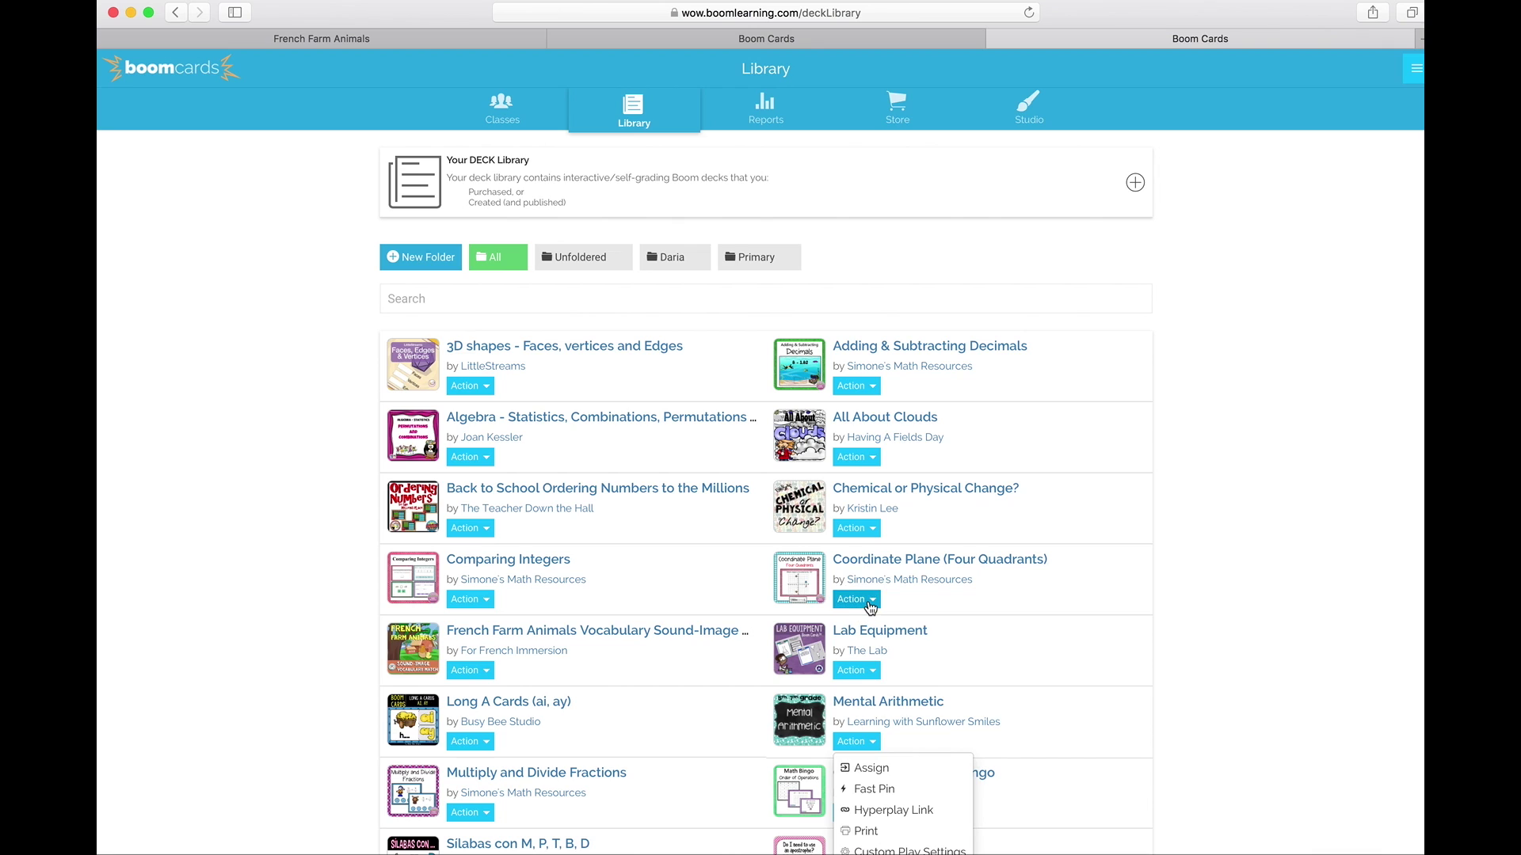
# Step: Open the Coordinate Plane (Four Quadrants) report broken down by card
pyautogui.click(854, 599)
pyautogui.click(890, 744)
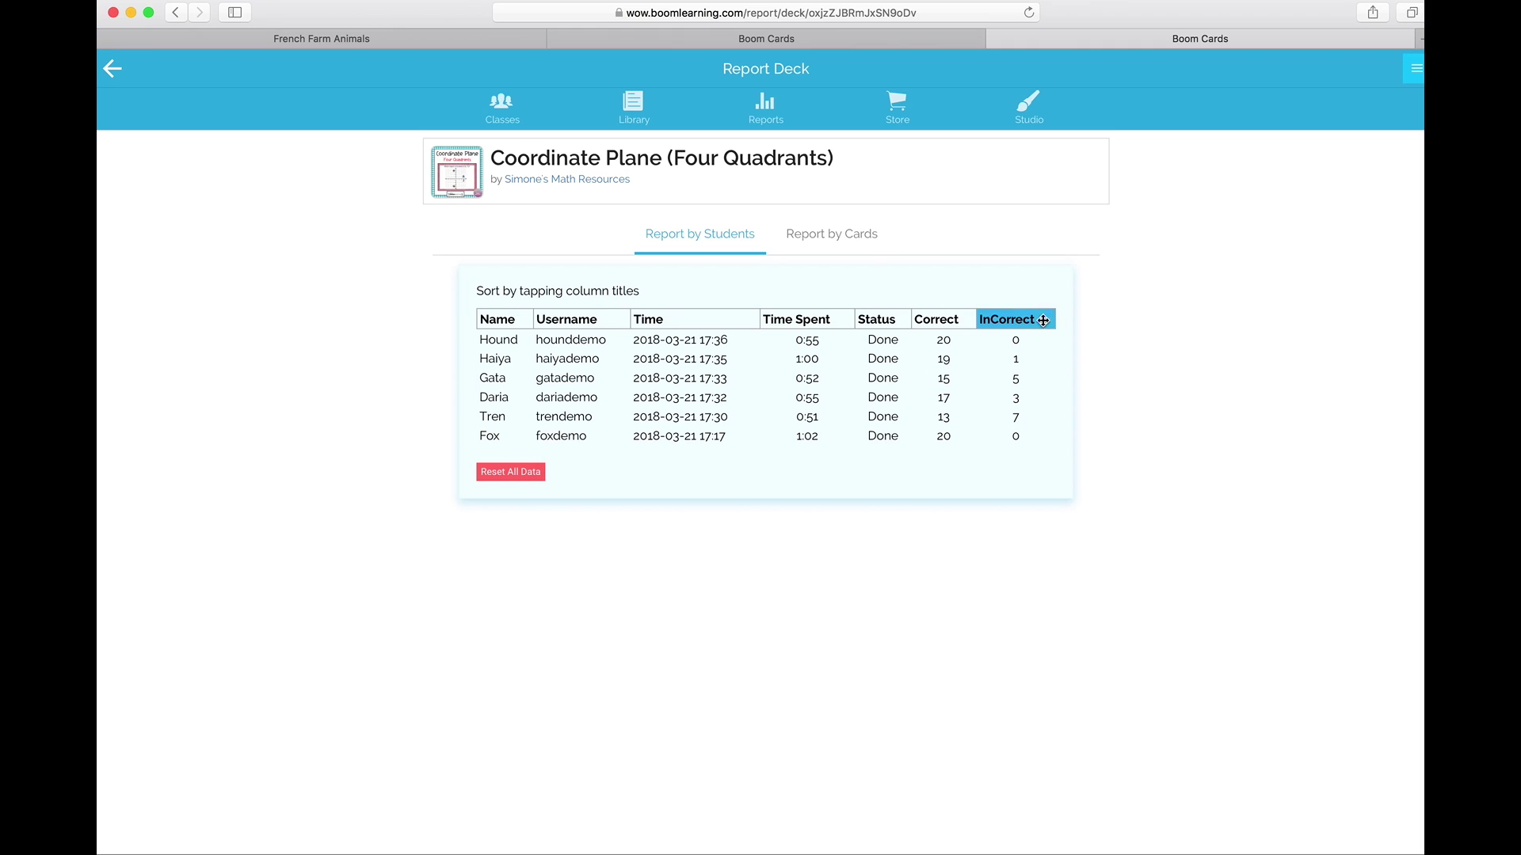
pyautogui.click(843, 235)
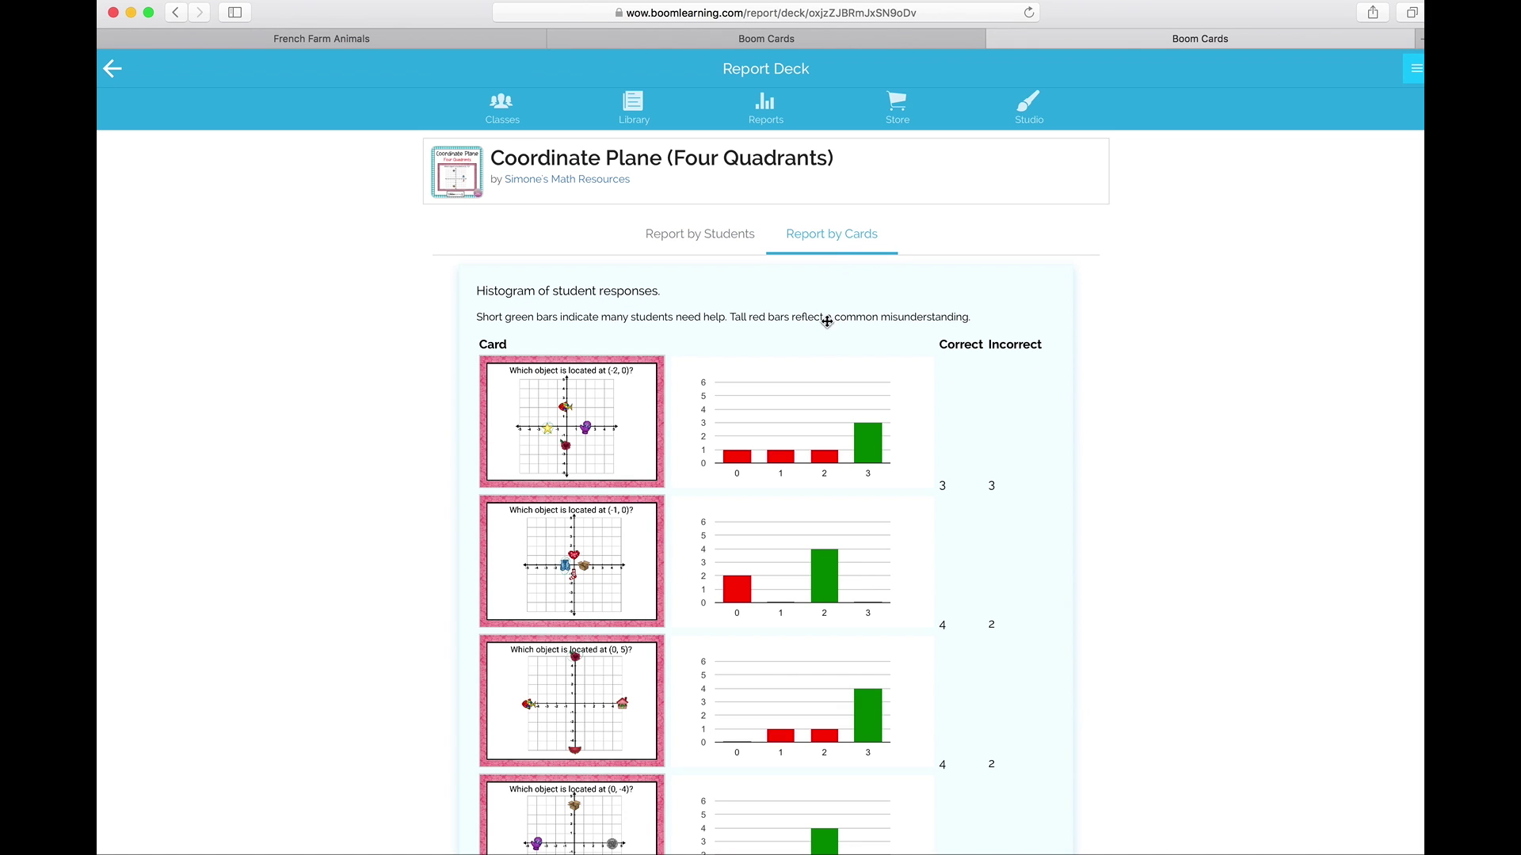
# Step: Scroll through the per-card response histograms, then switch back to Report by Students
pyautogui.scroll(-1, 778, 507)
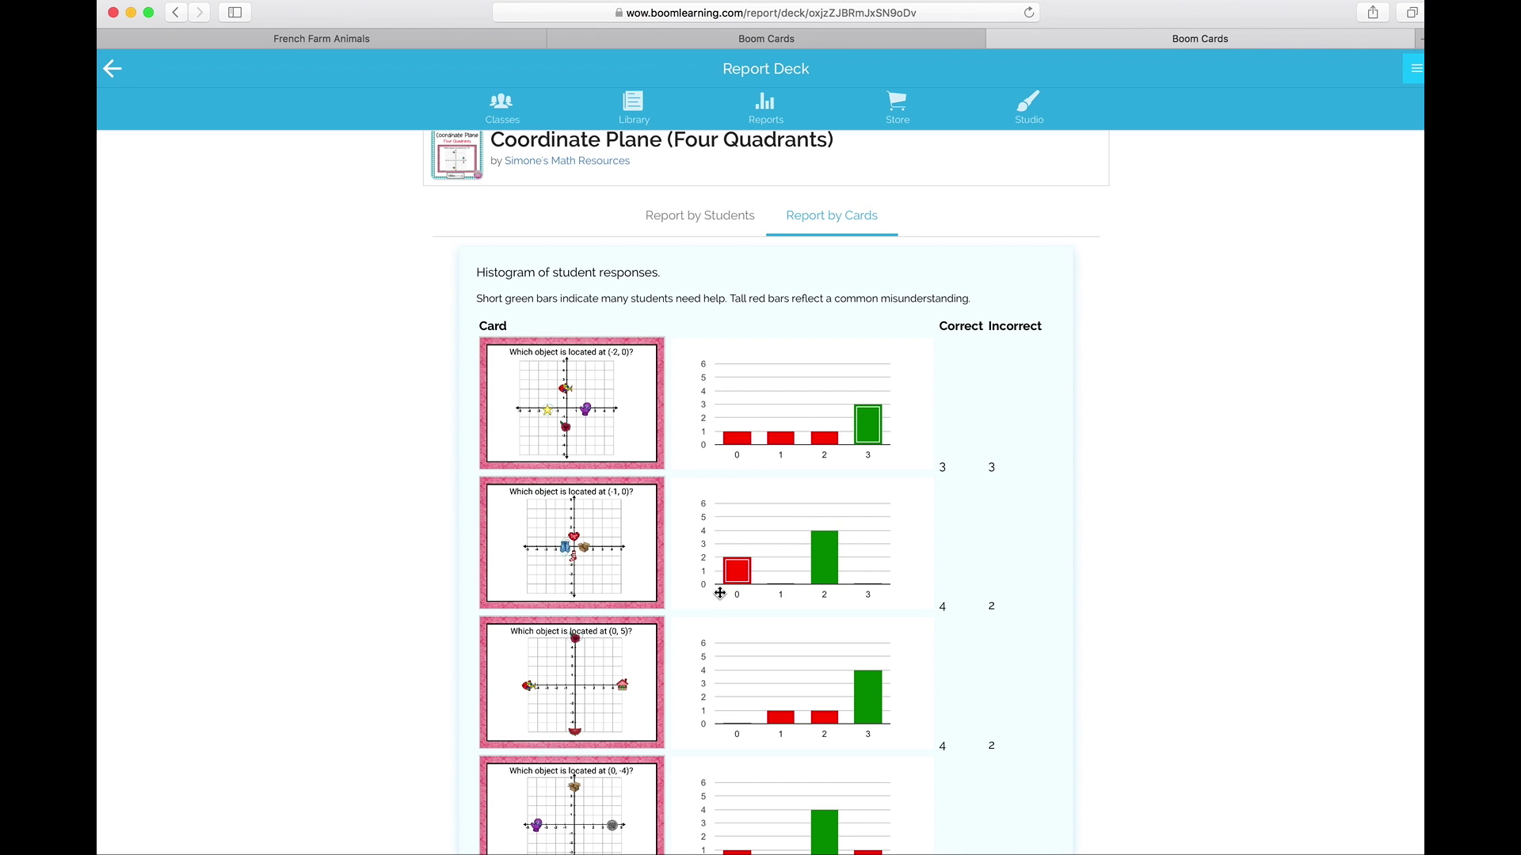
pyautogui.moveTo(730, 581)
pyautogui.scroll(-3, 730, 582)
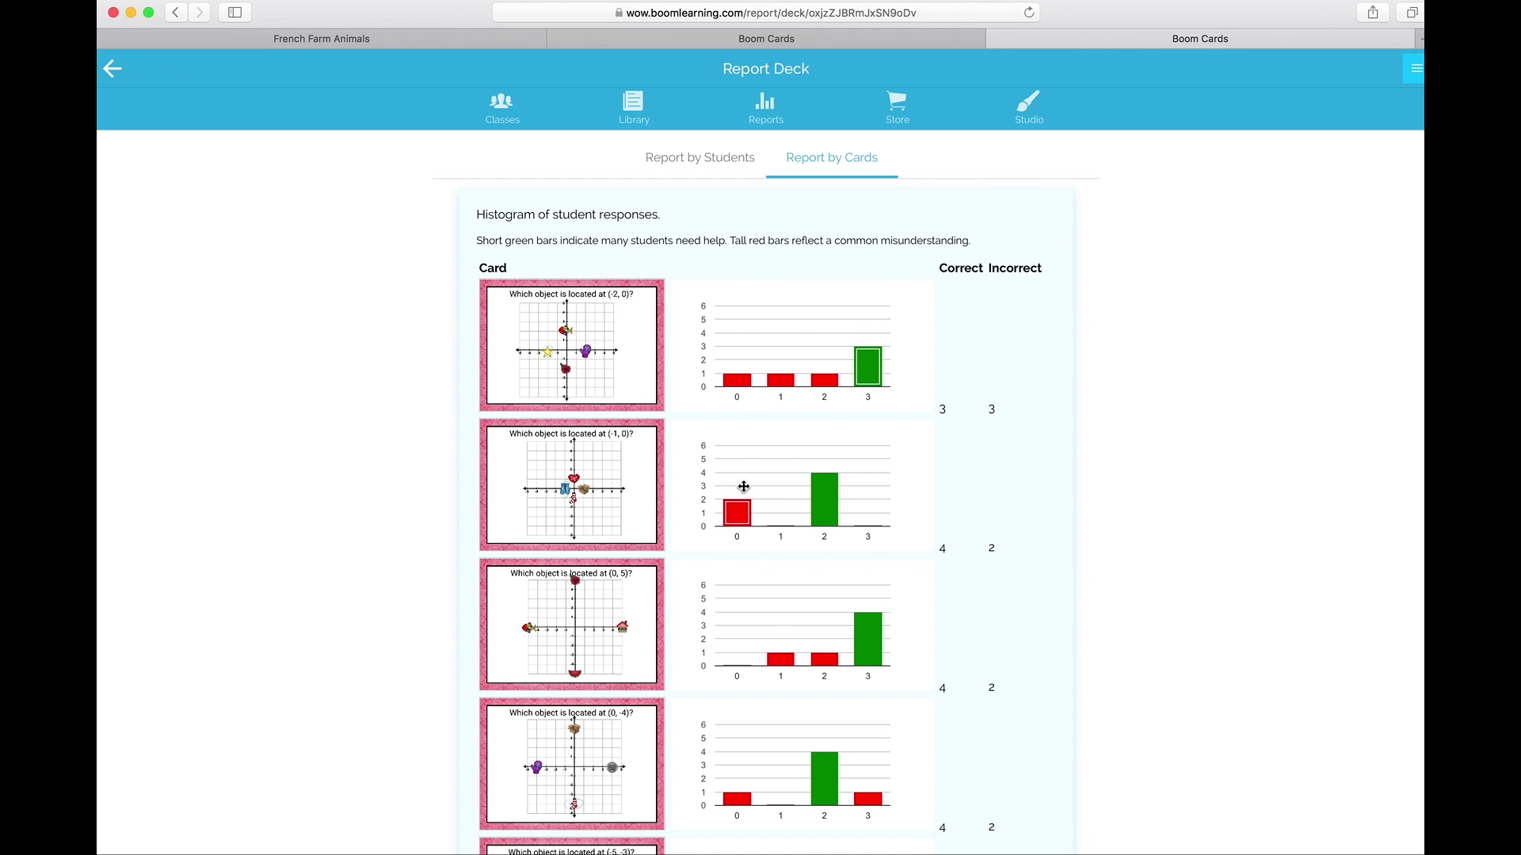
pyautogui.moveTo(739, 510)
pyautogui.scroll(-1, 739, 510)
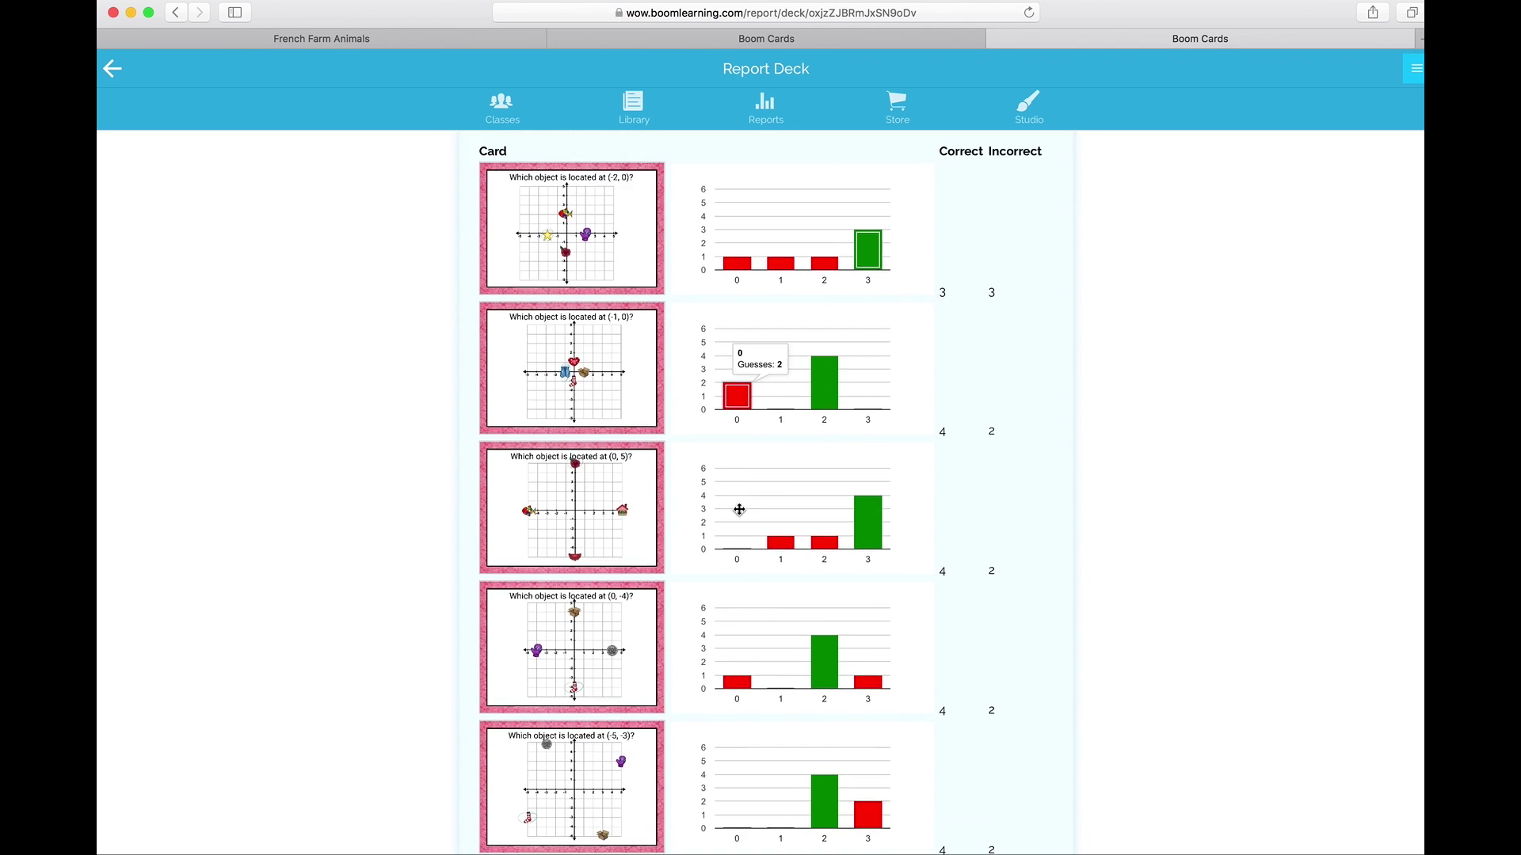
pyautogui.scroll(-15, 739, 509)
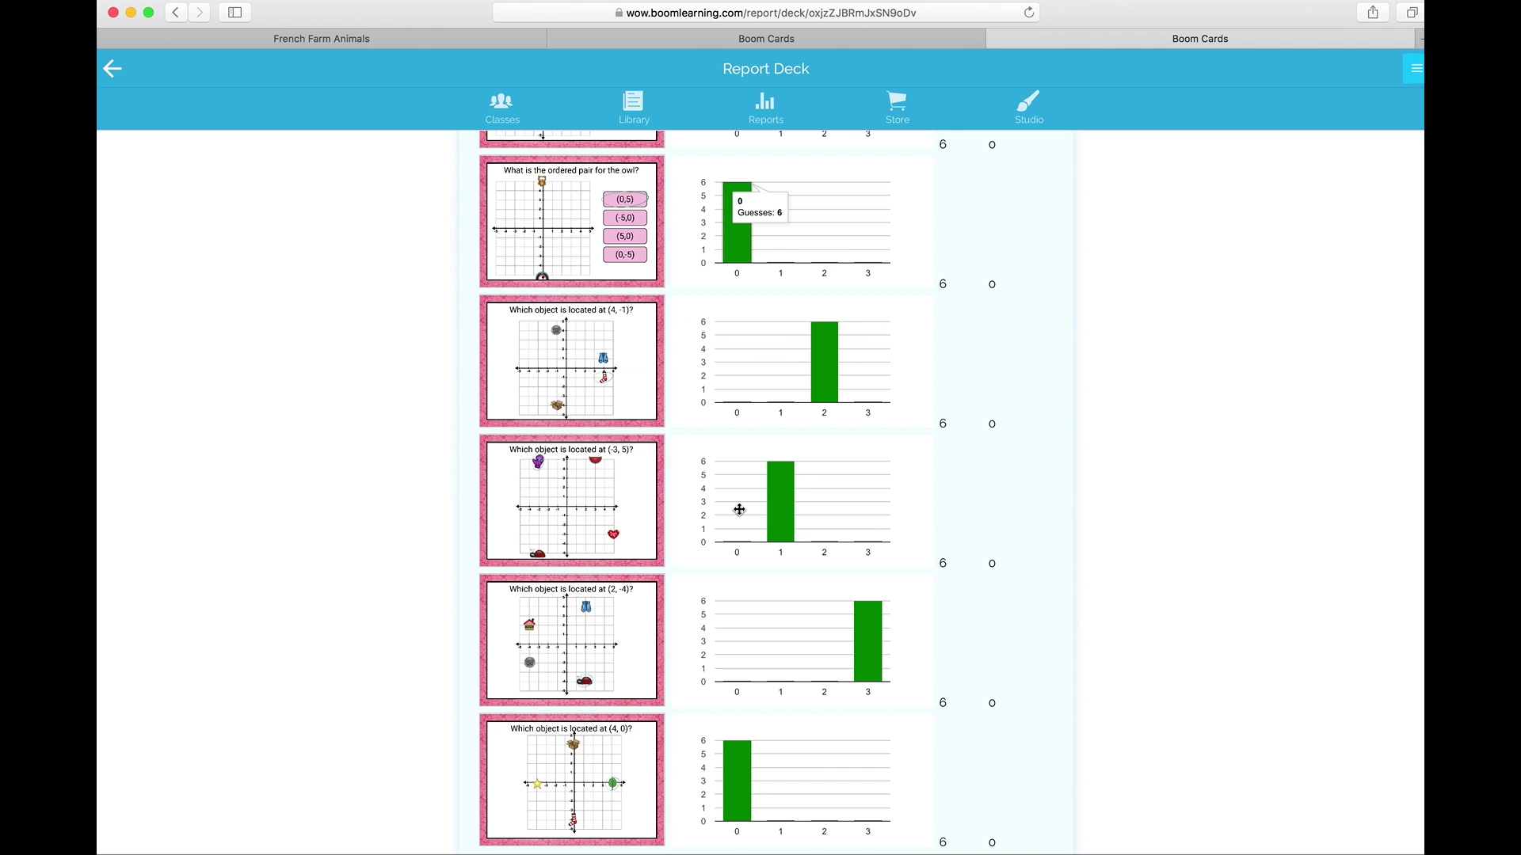
pyautogui.scroll(5, 739, 510)
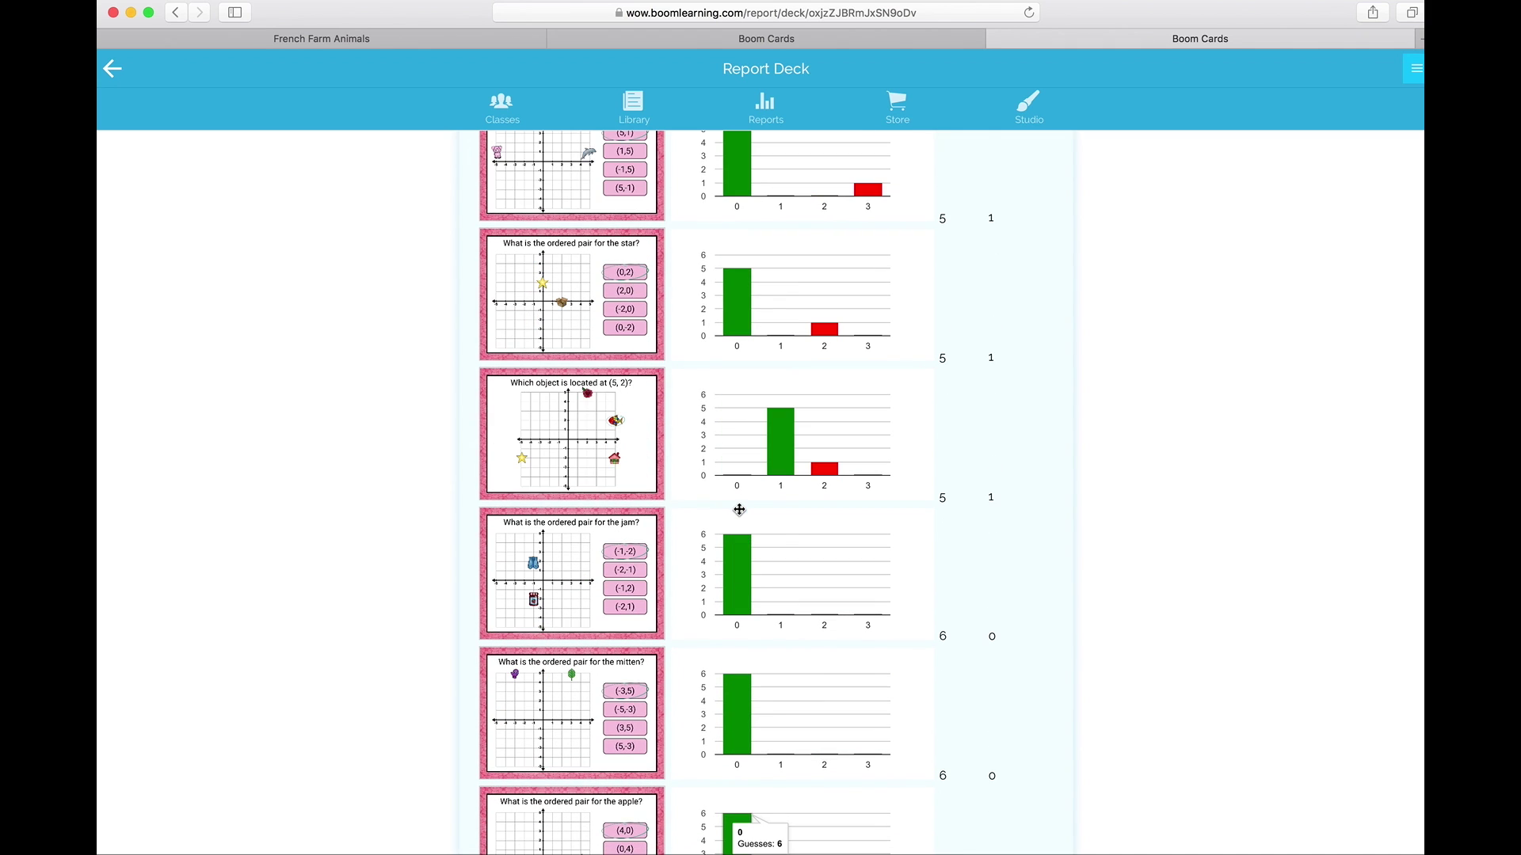
pyautogui.moveTo(823, 466)
pyautogui.scroll(10, 823, 466)
pyautogui.click(711, 234)
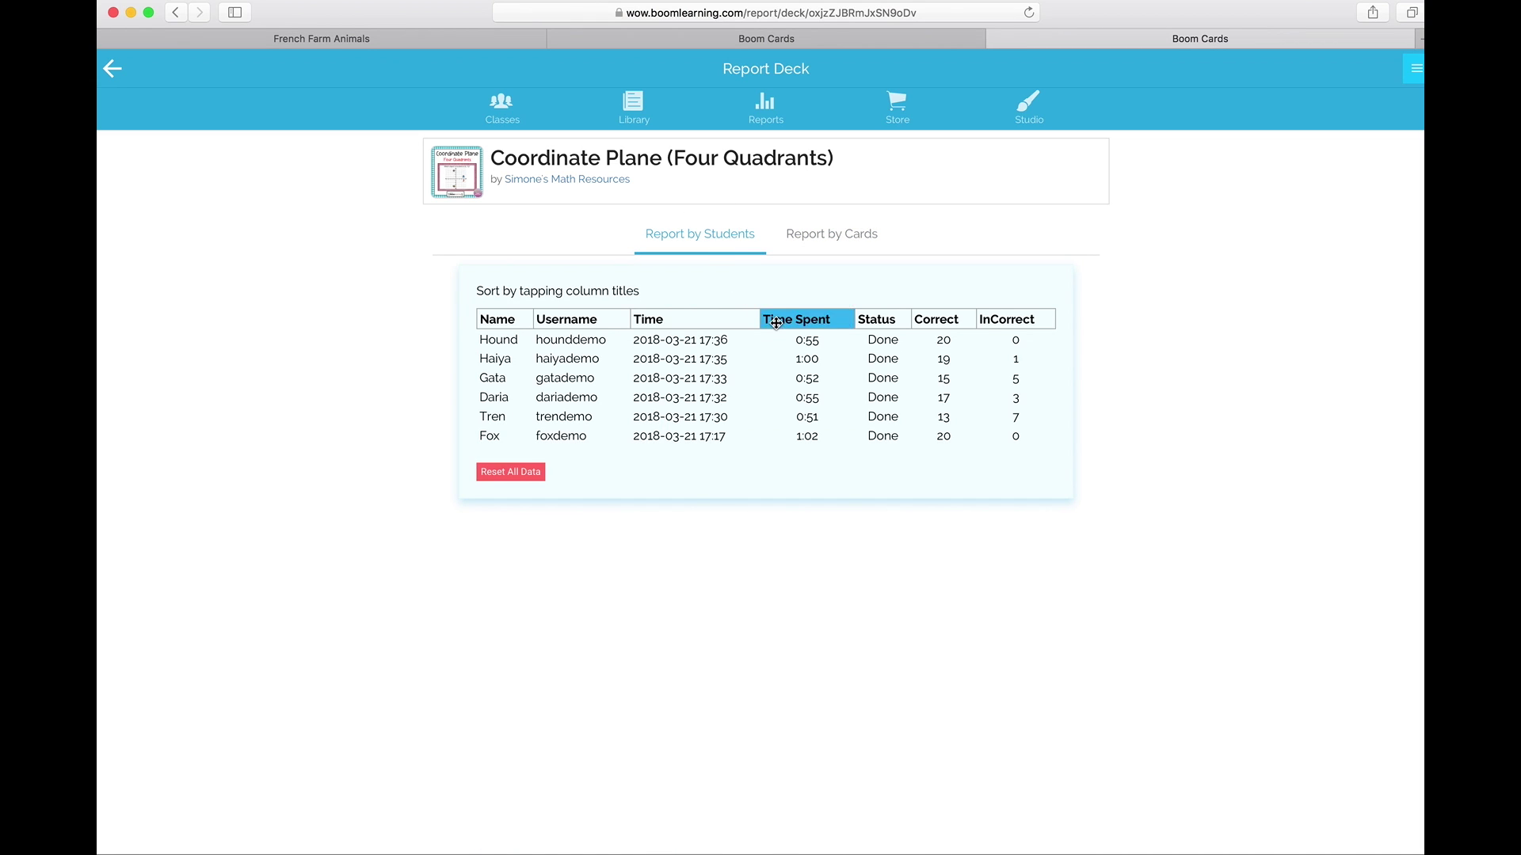
# Step: Re-sort the student table by Time Spent, Correct and InCorrect, then return to the library
pyautogui.click(813, 316)
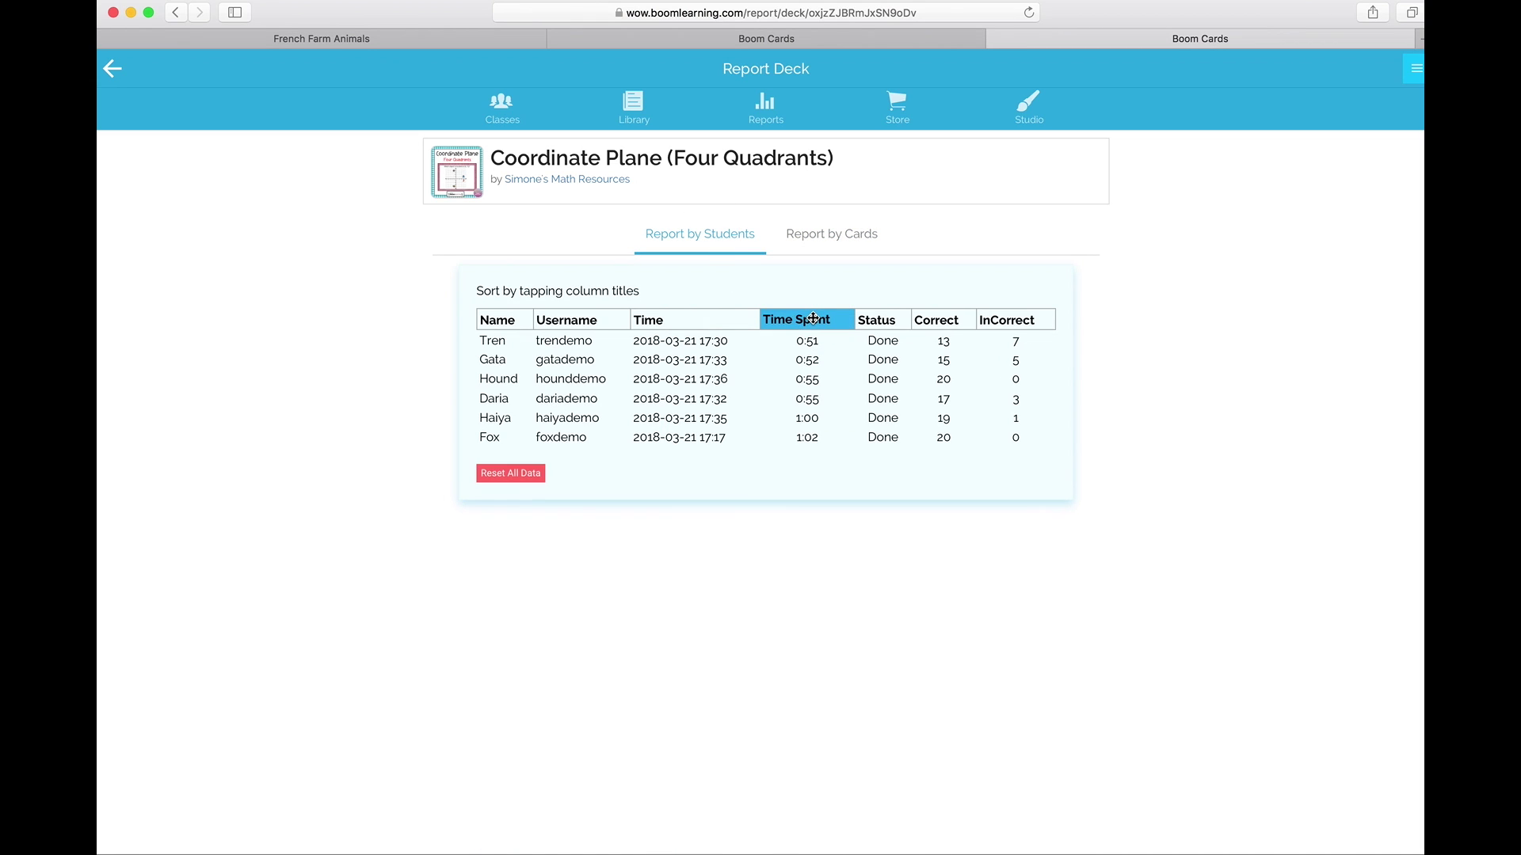
pyautogui.click(942, 320)
pyautogui.click(1014, 321)
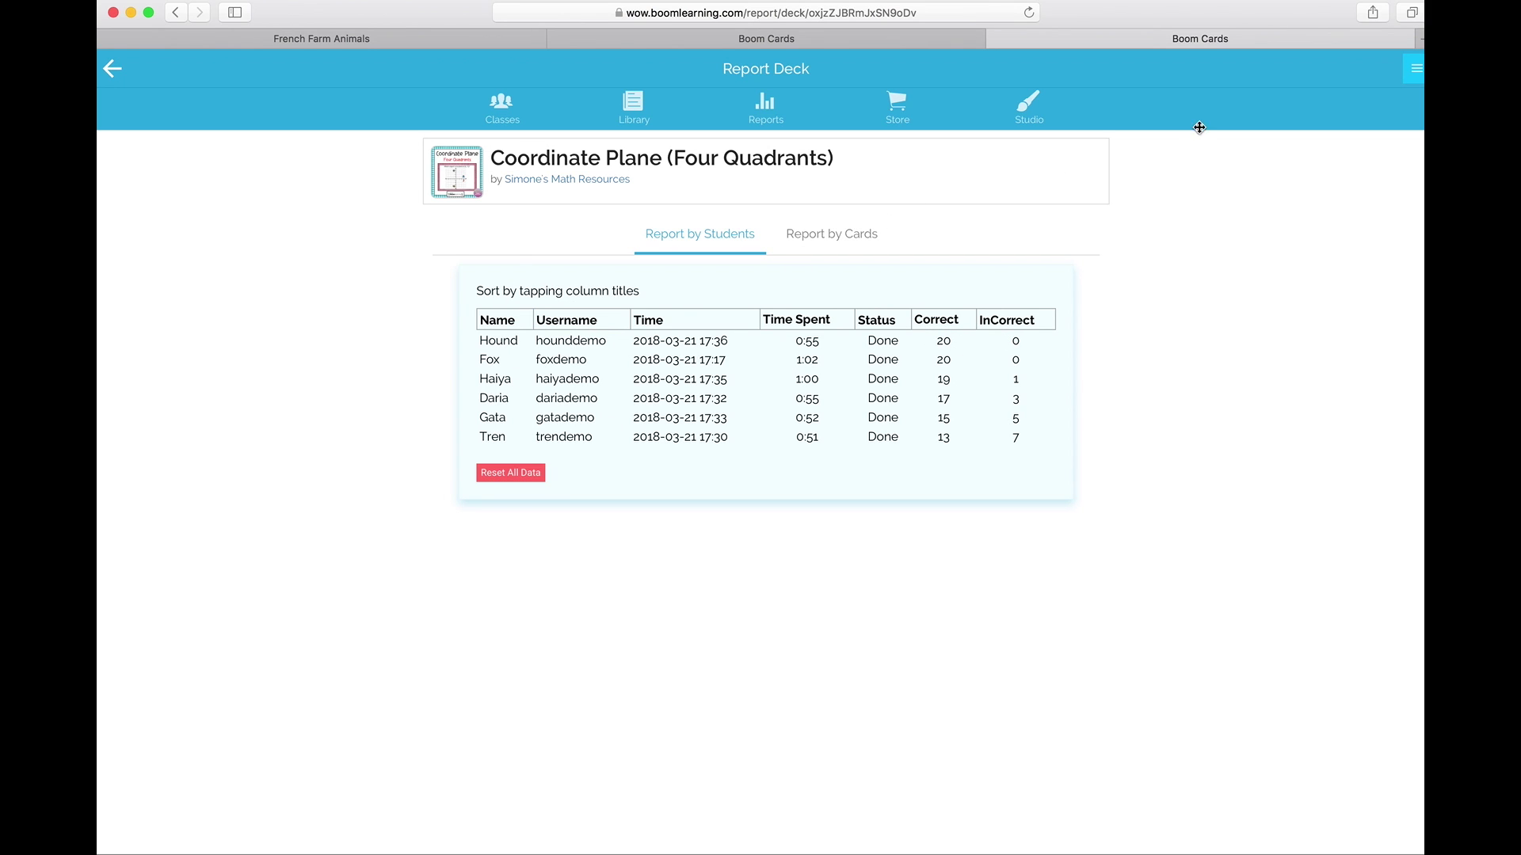
pyautogui.click(640, 109)
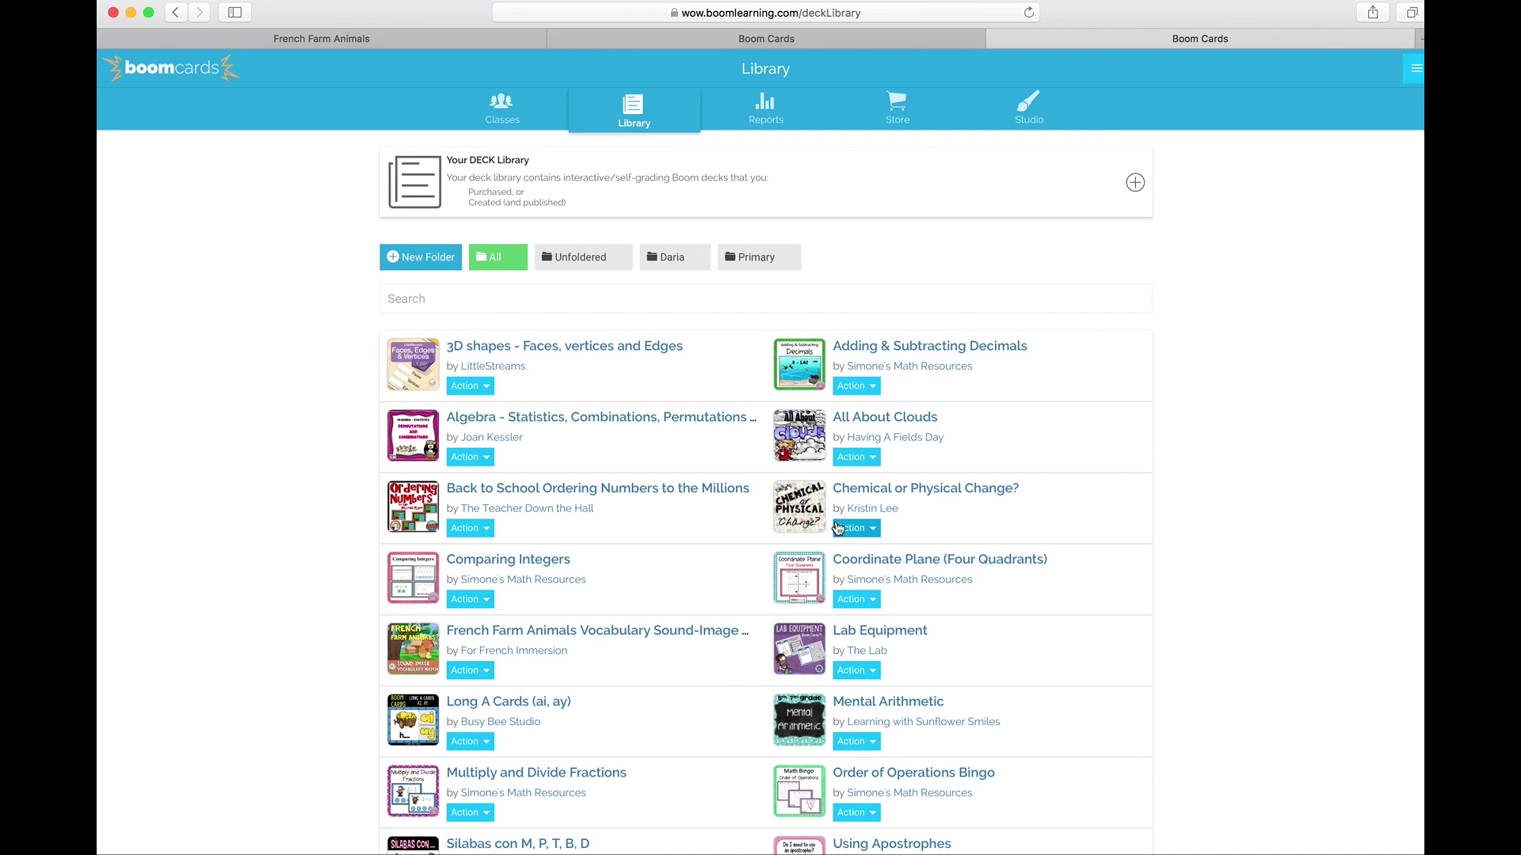
# Step: Open and close Coordinate Plane's Rate and Contact Author forms without submitting anything
pyautogui.click(875, 601)
pyautogui.click(874, 753)
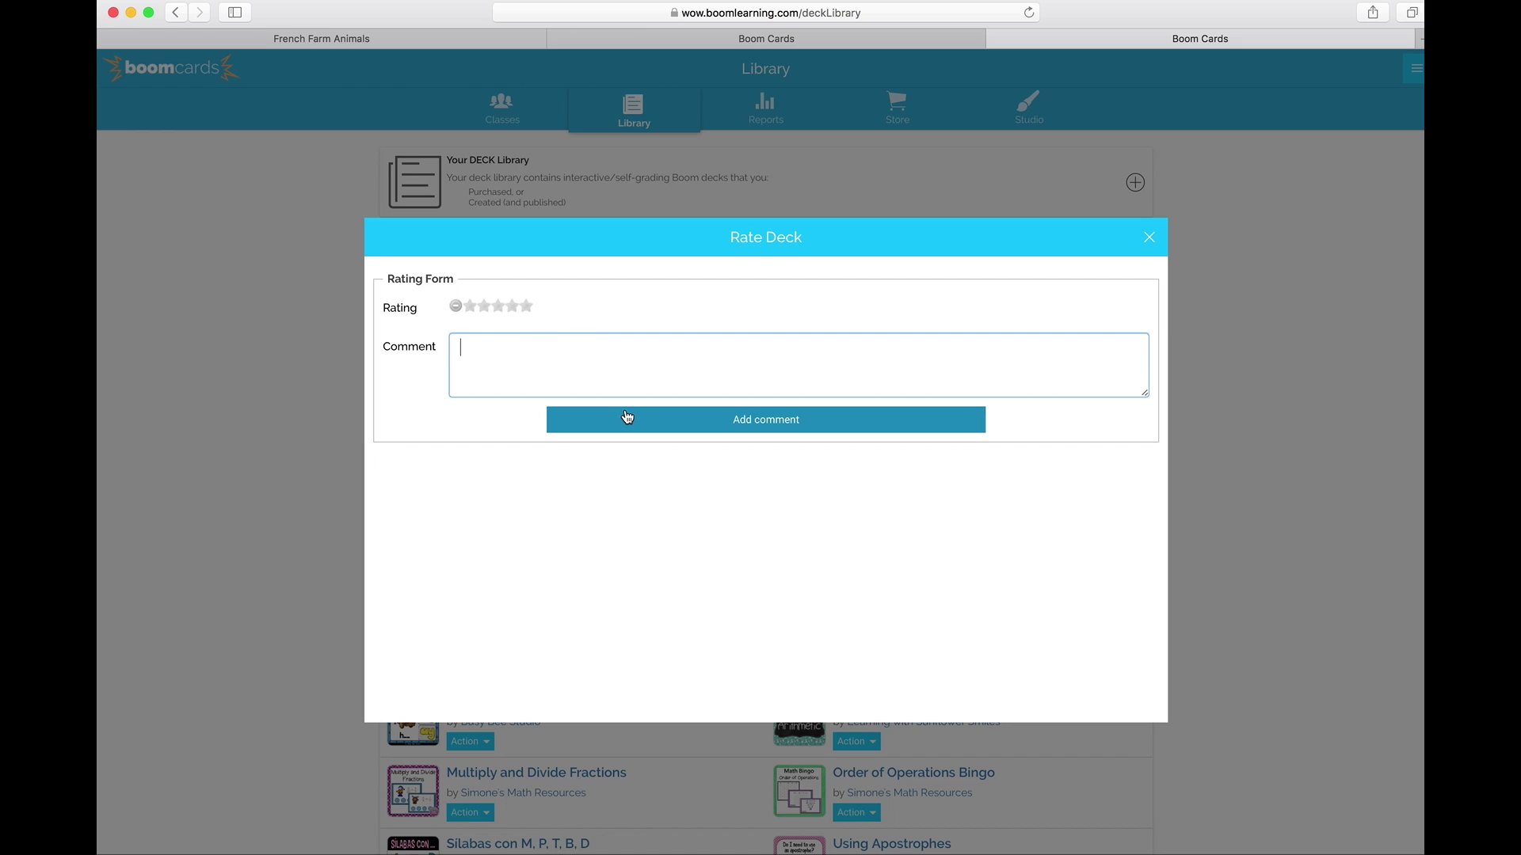
pyautogui.click(1149, 238)
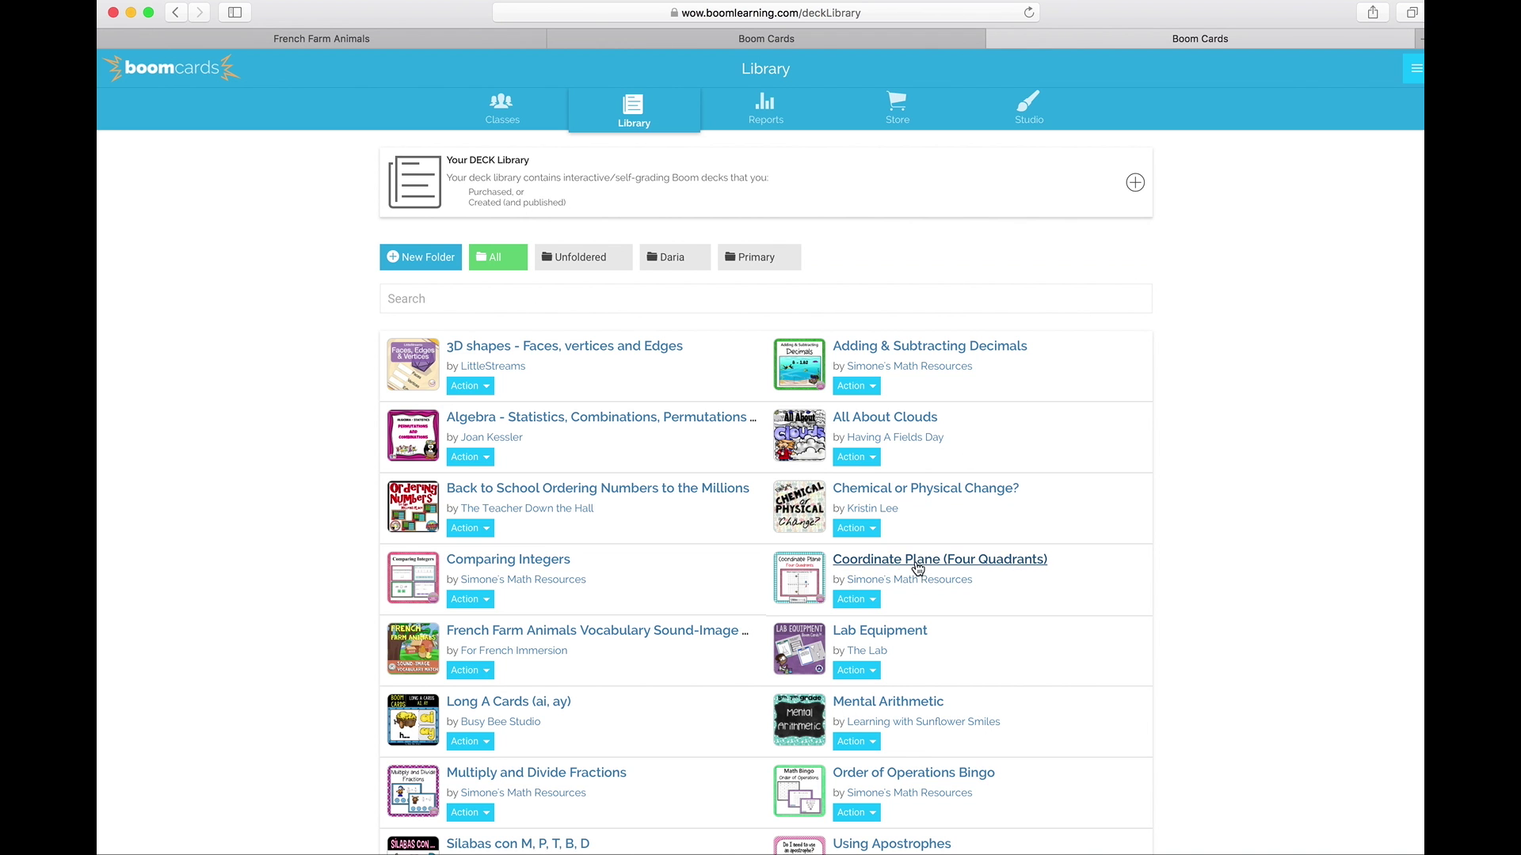
pyautogui.click(856, 600)
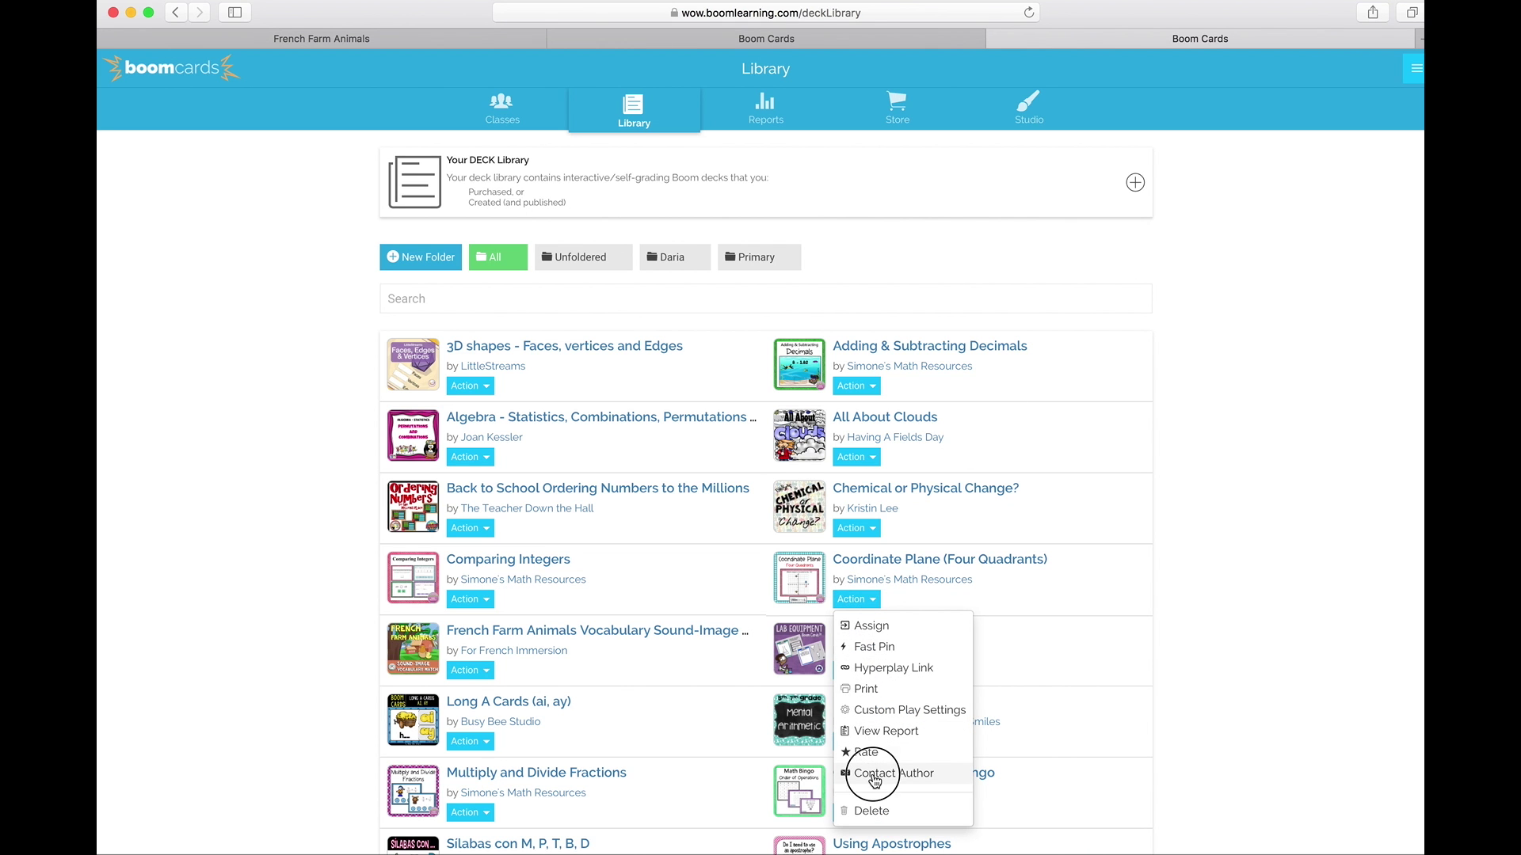
pyautogui.click(876, 773)
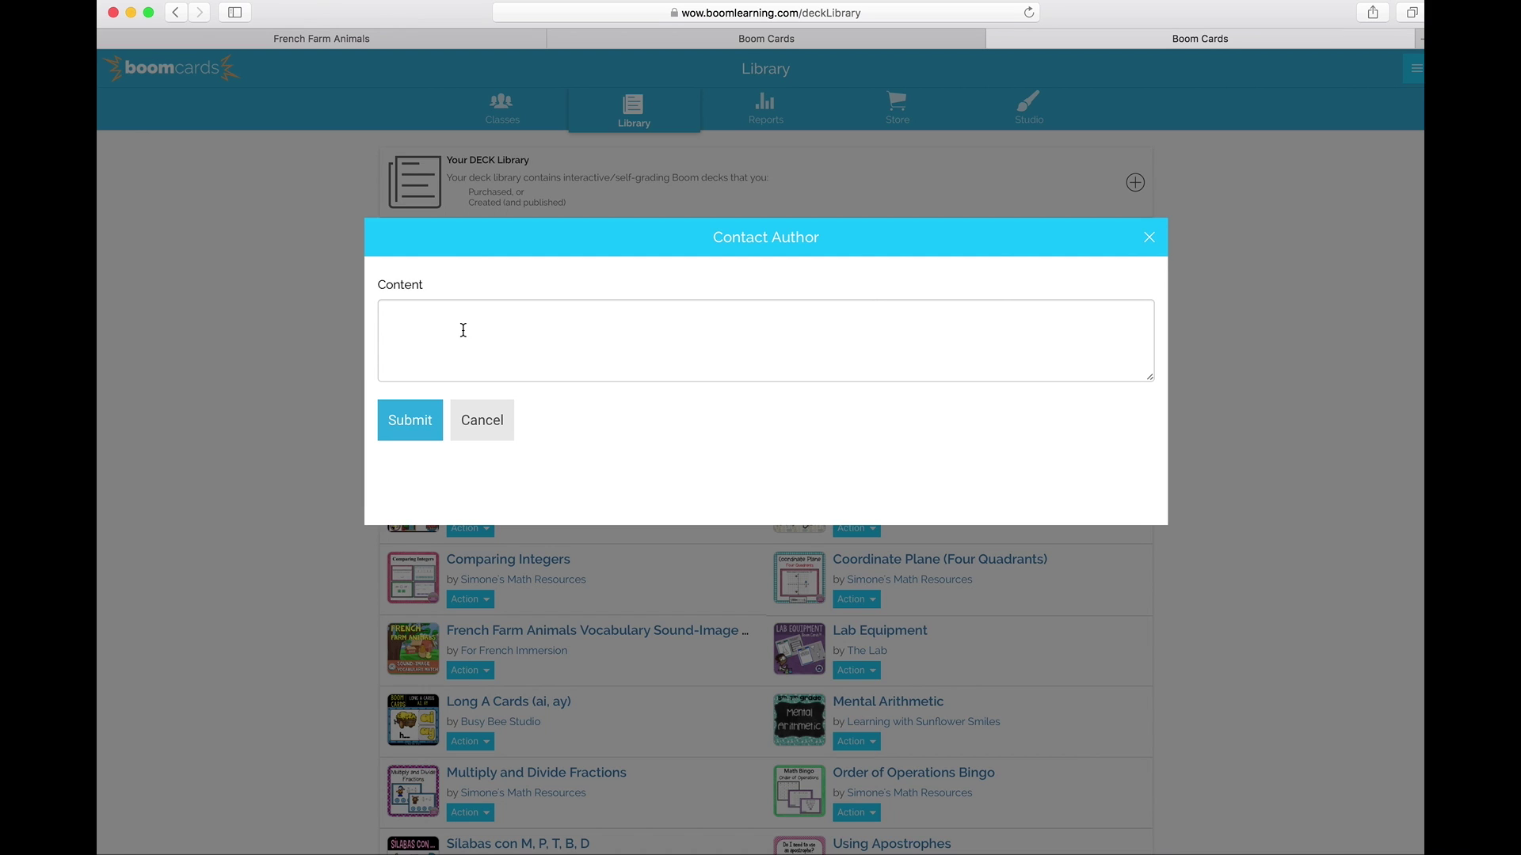
pyautogui.click(1150, 238)
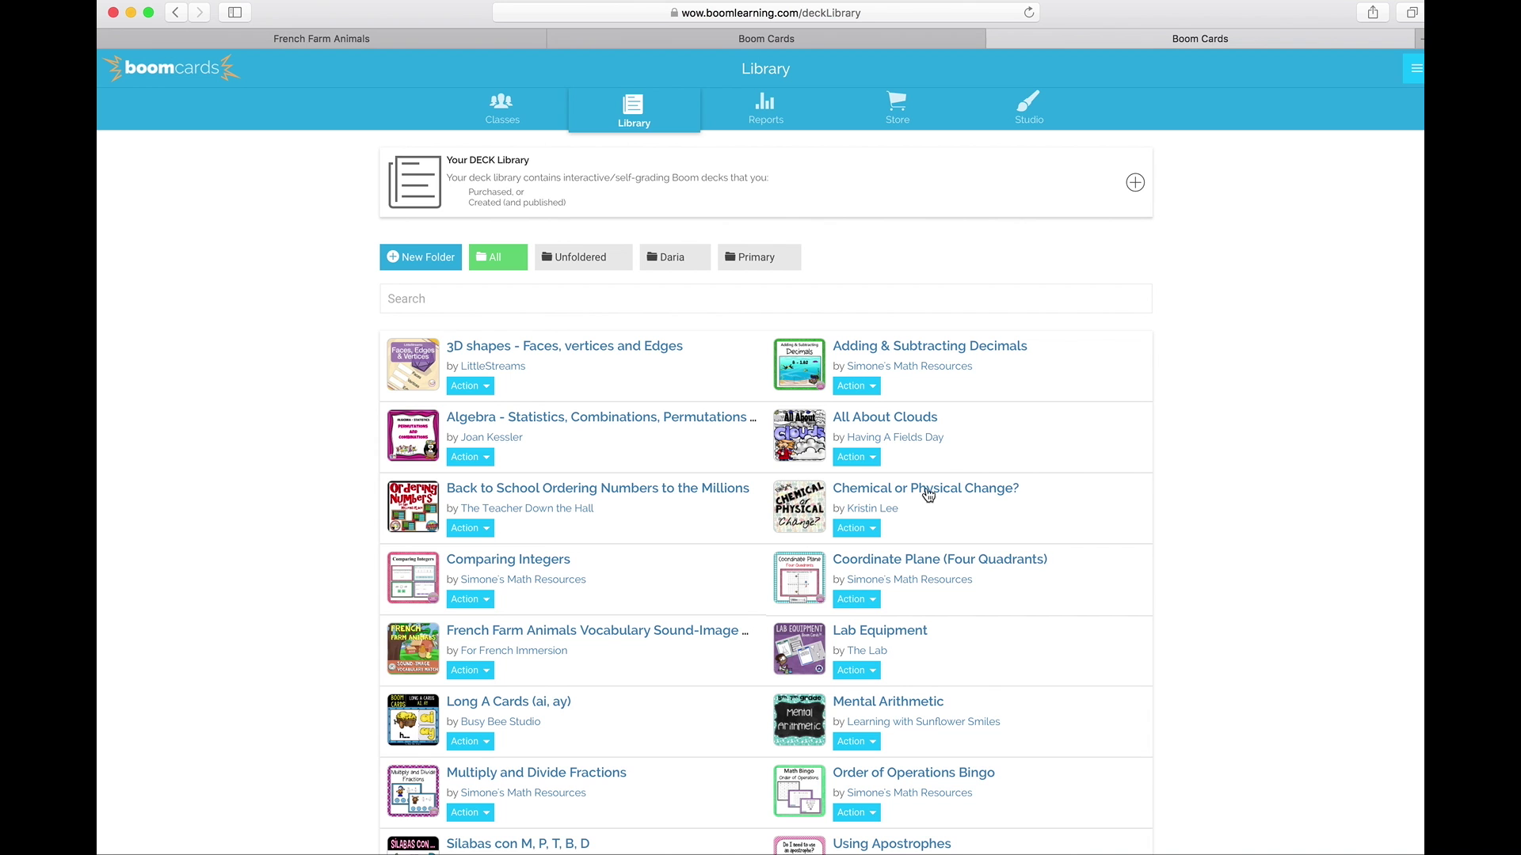
# Step: Start deleting the 3D shapes - Faces, vertices and Edges deck, then cancel
pyautogui.click(875, 675)
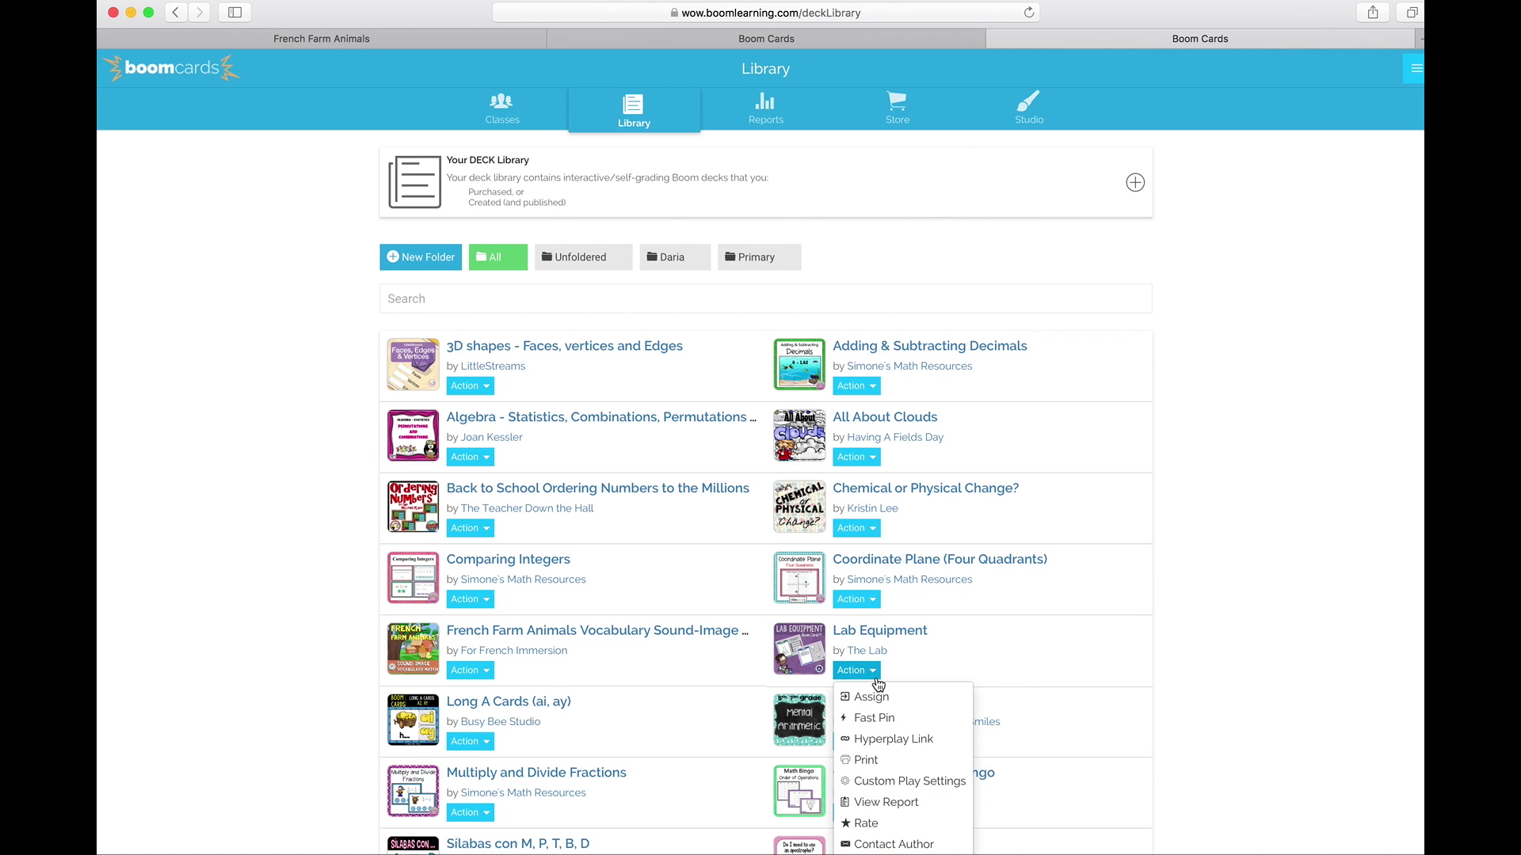
pyautogui.click(1058, 657)
pyautogui.scroll(-1, 909, 637)
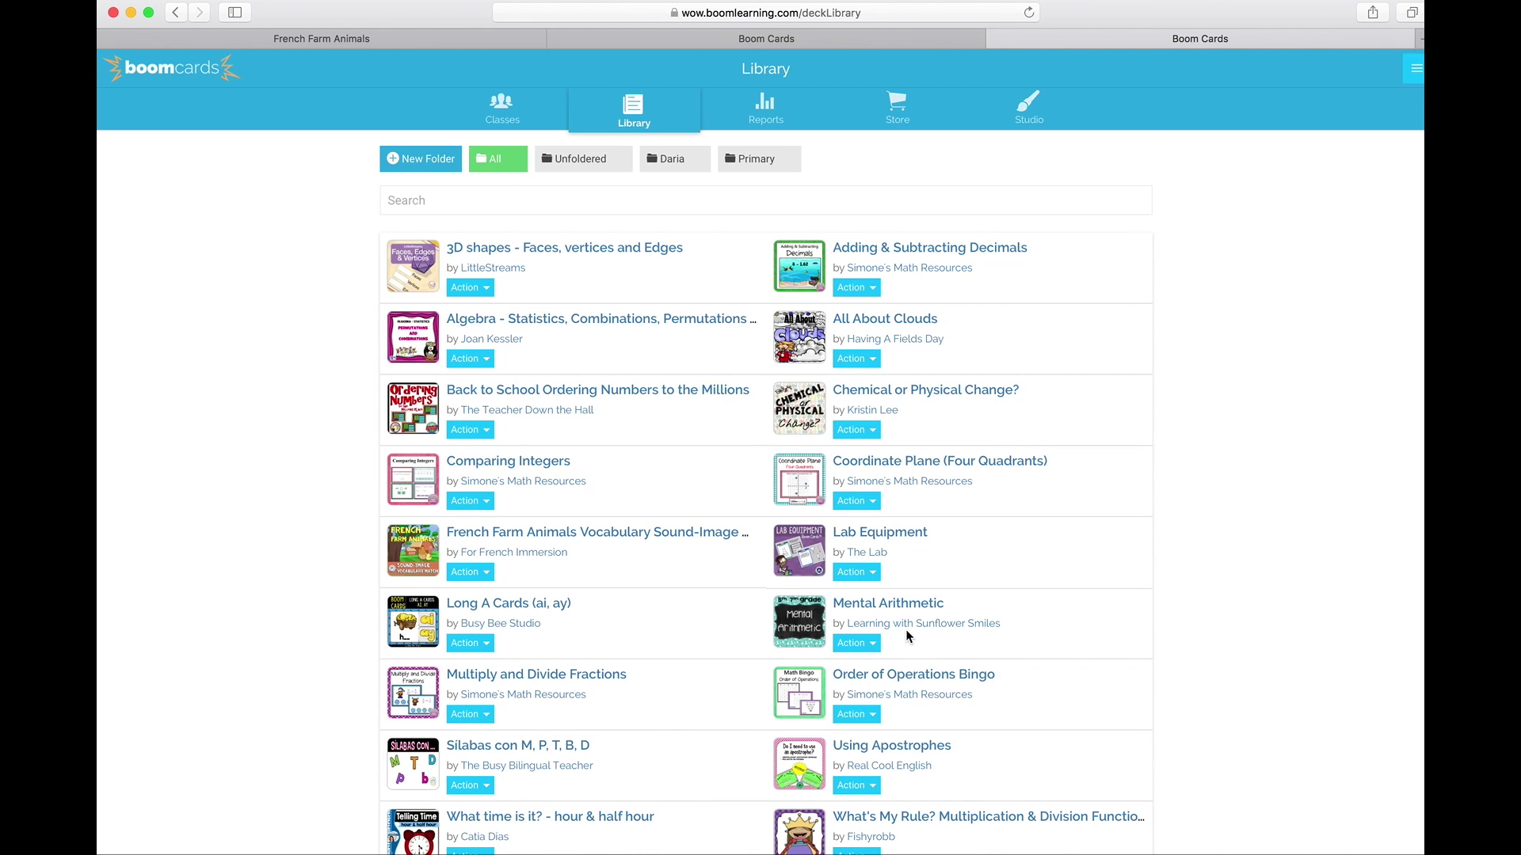
pyautogui.scroll(2, 877, 740)
pyautogui.click(467, 385)
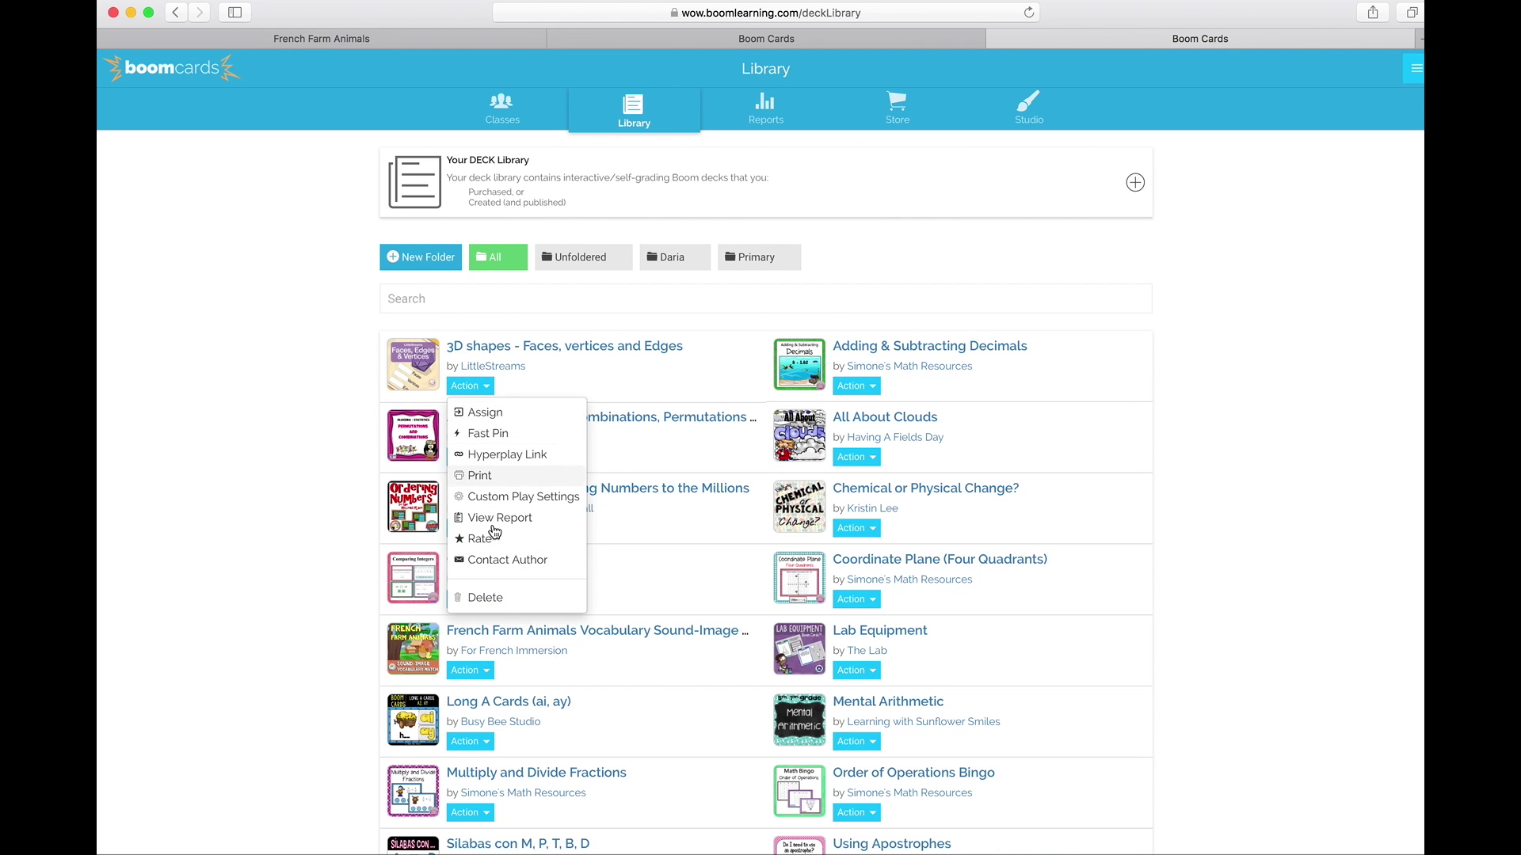
pyautogui.click(504, 600)
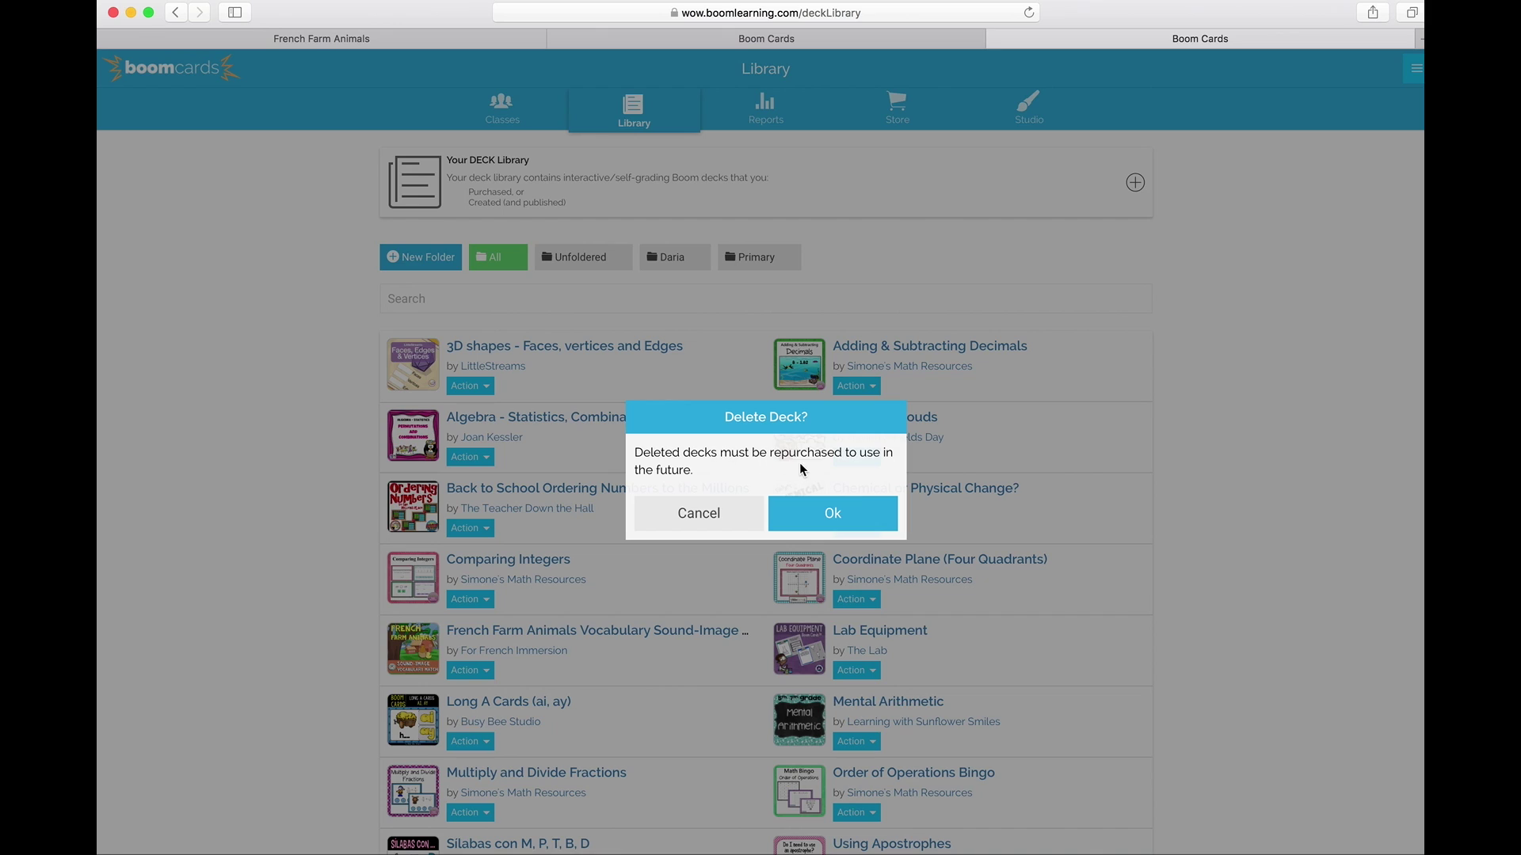
pyautogui.click(707, 515)
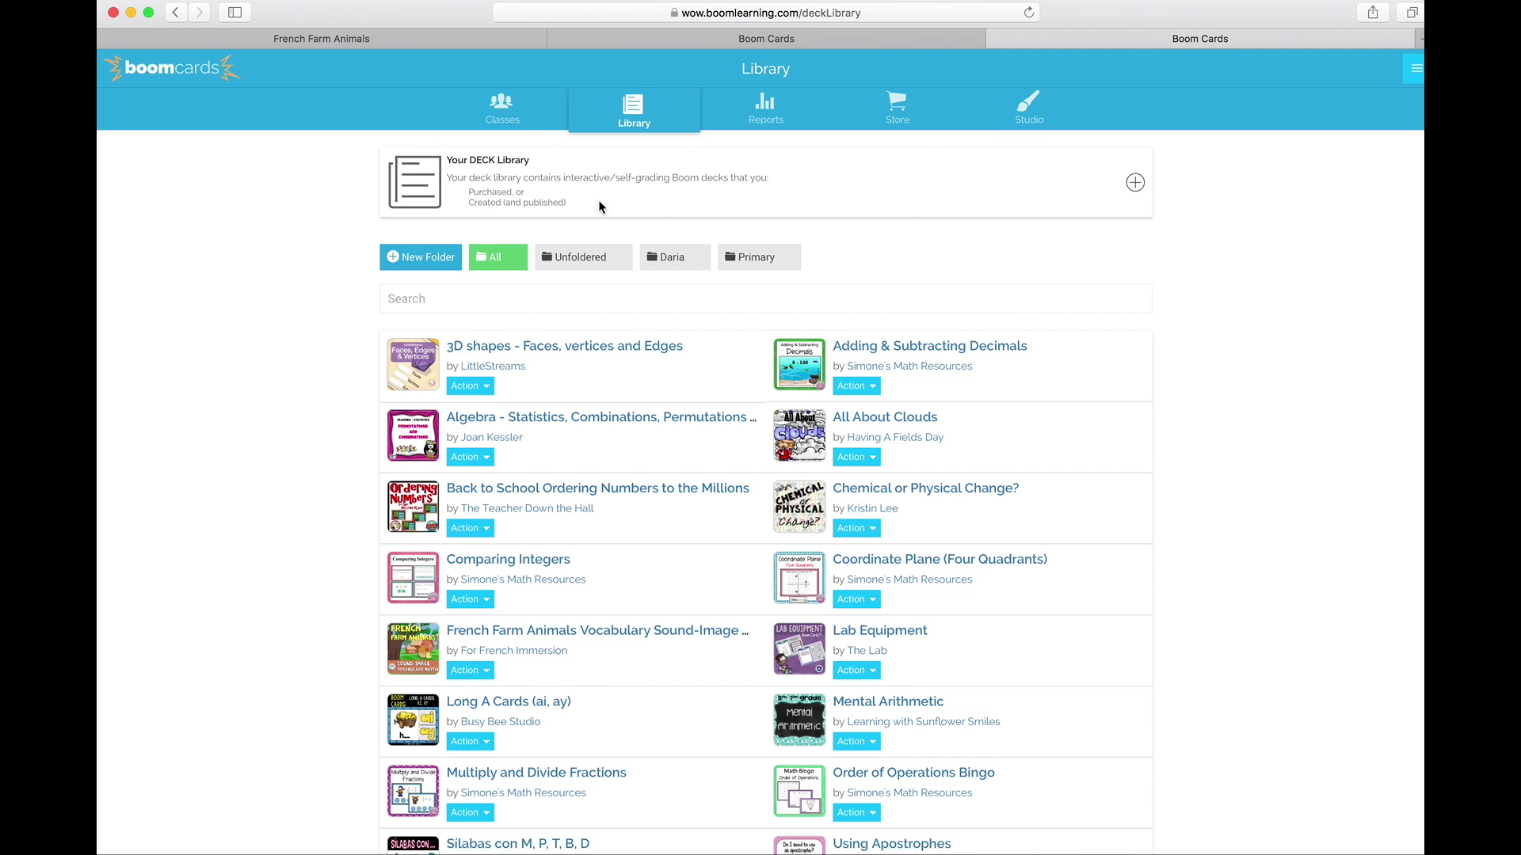
# Step: Create a new deck folder named Math in the library
pyautogui.click(1138, 181)
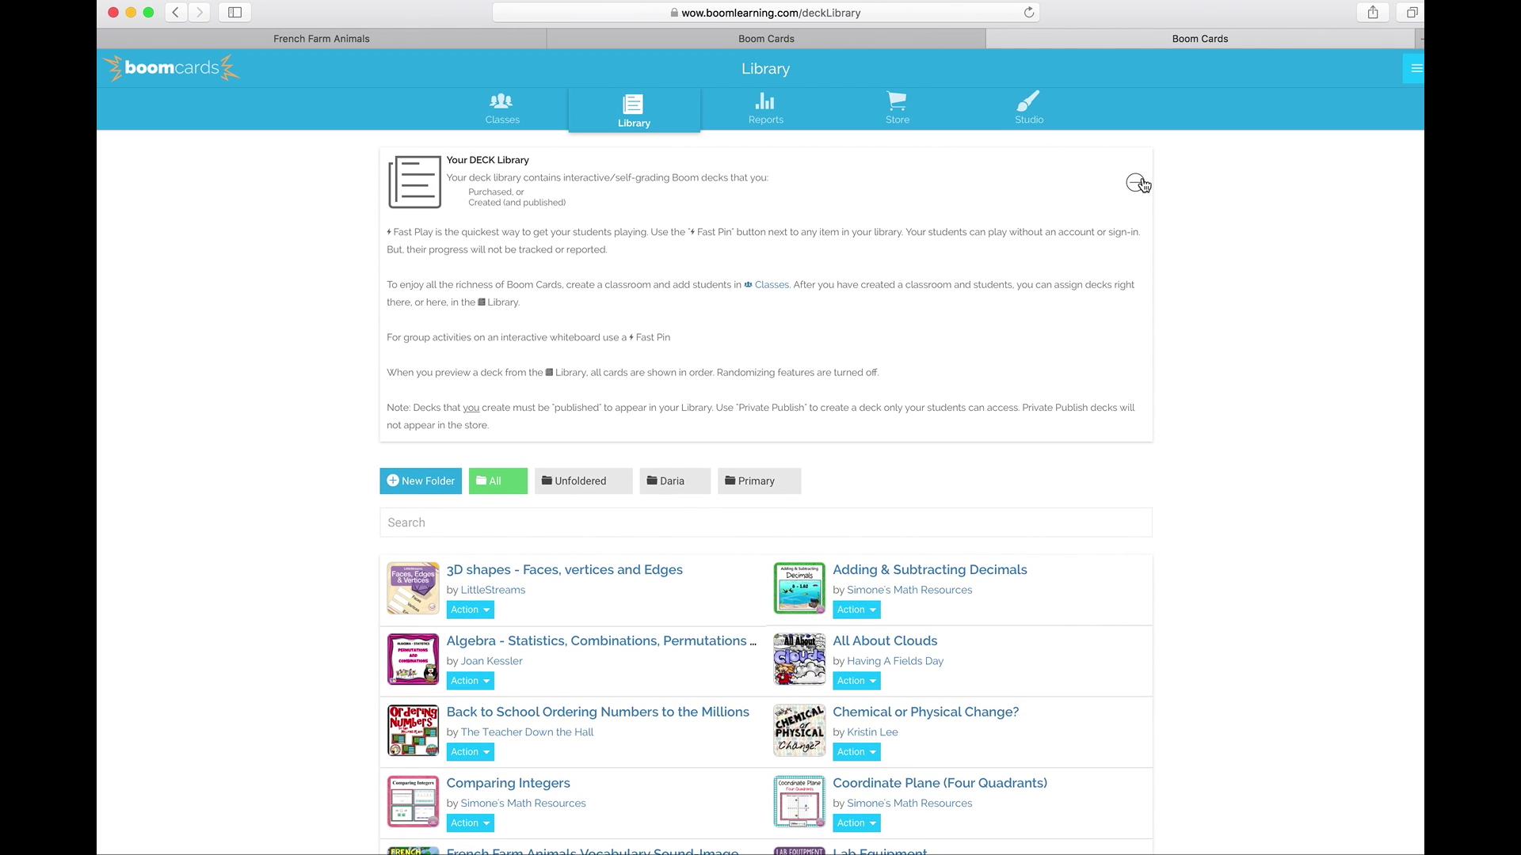
pyautogui.click(1138, 183)
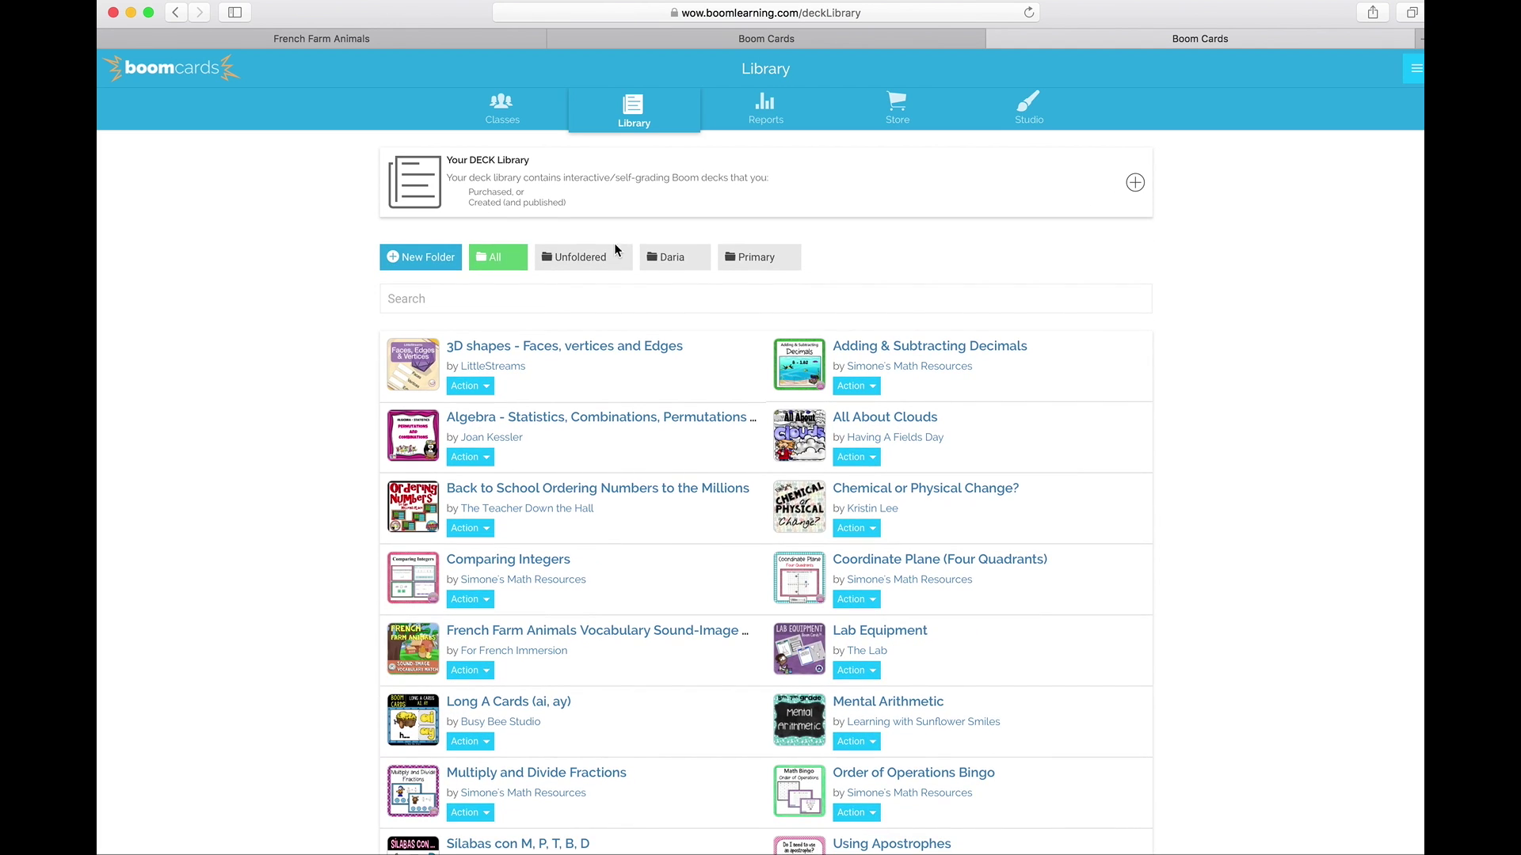
pyautogui.click(434, 263)
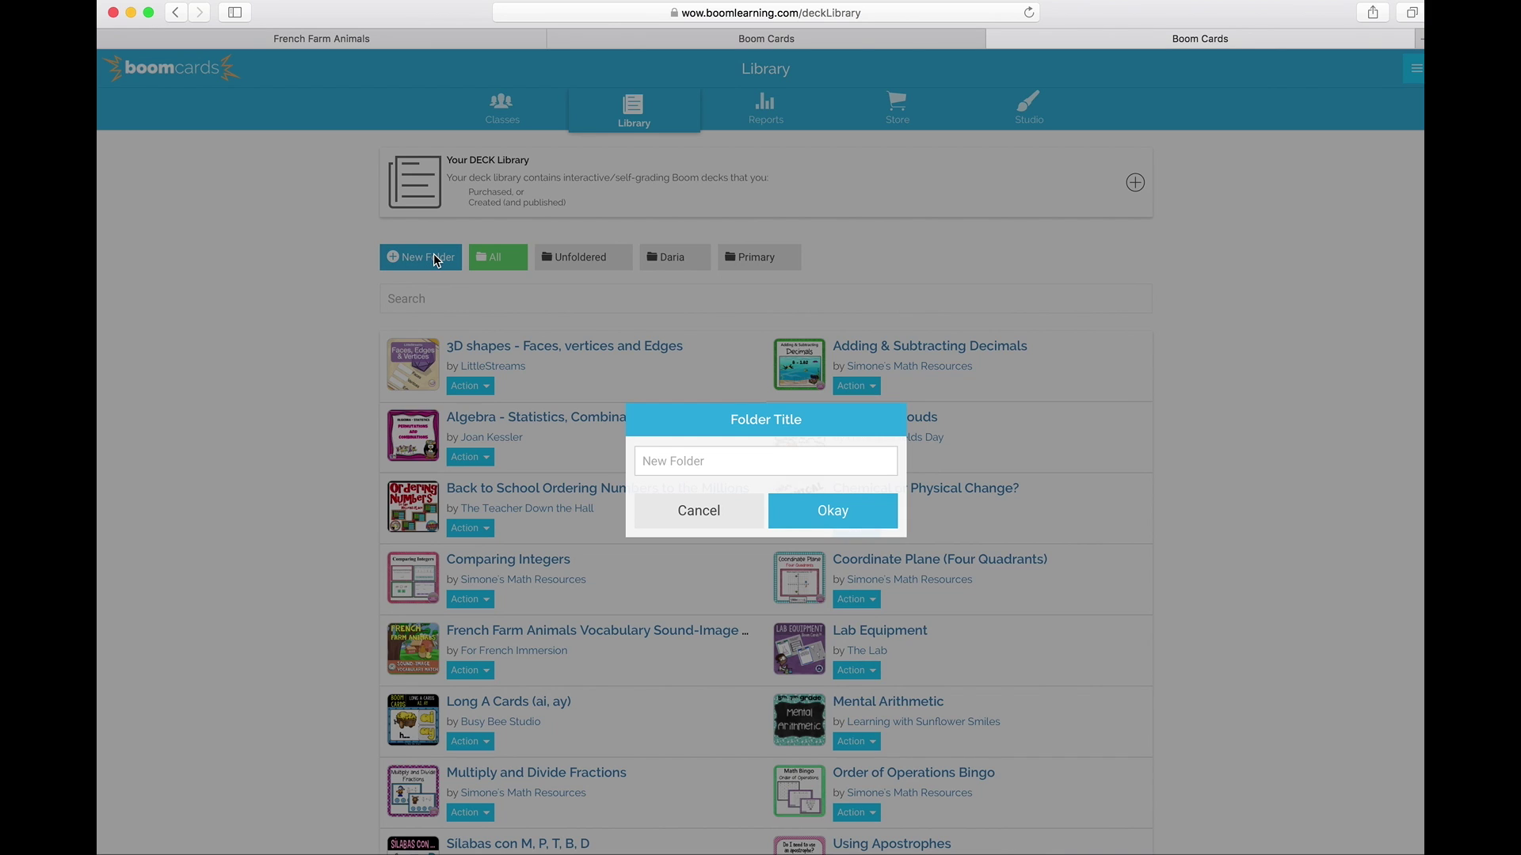
pyautogui.write('Math')
pyautogui.press('Return')
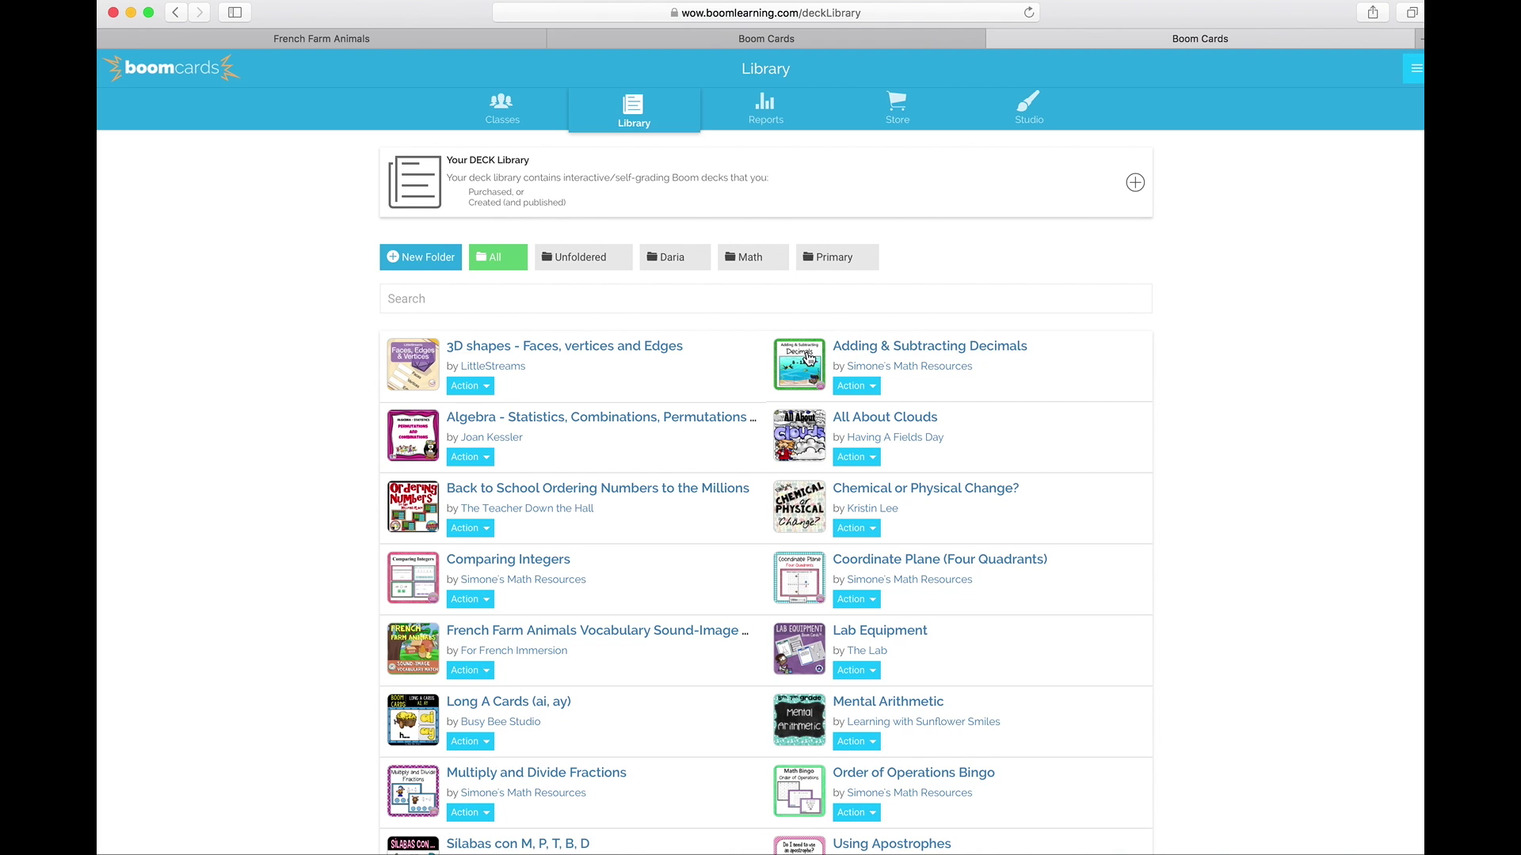
# Step: File Adding & Subtracting Decimals and the 3D shapes deck into Math, then list Unfoldered decks
pyautogui.moveTo(829, 362); pyautogui.dragTo(753, 258)
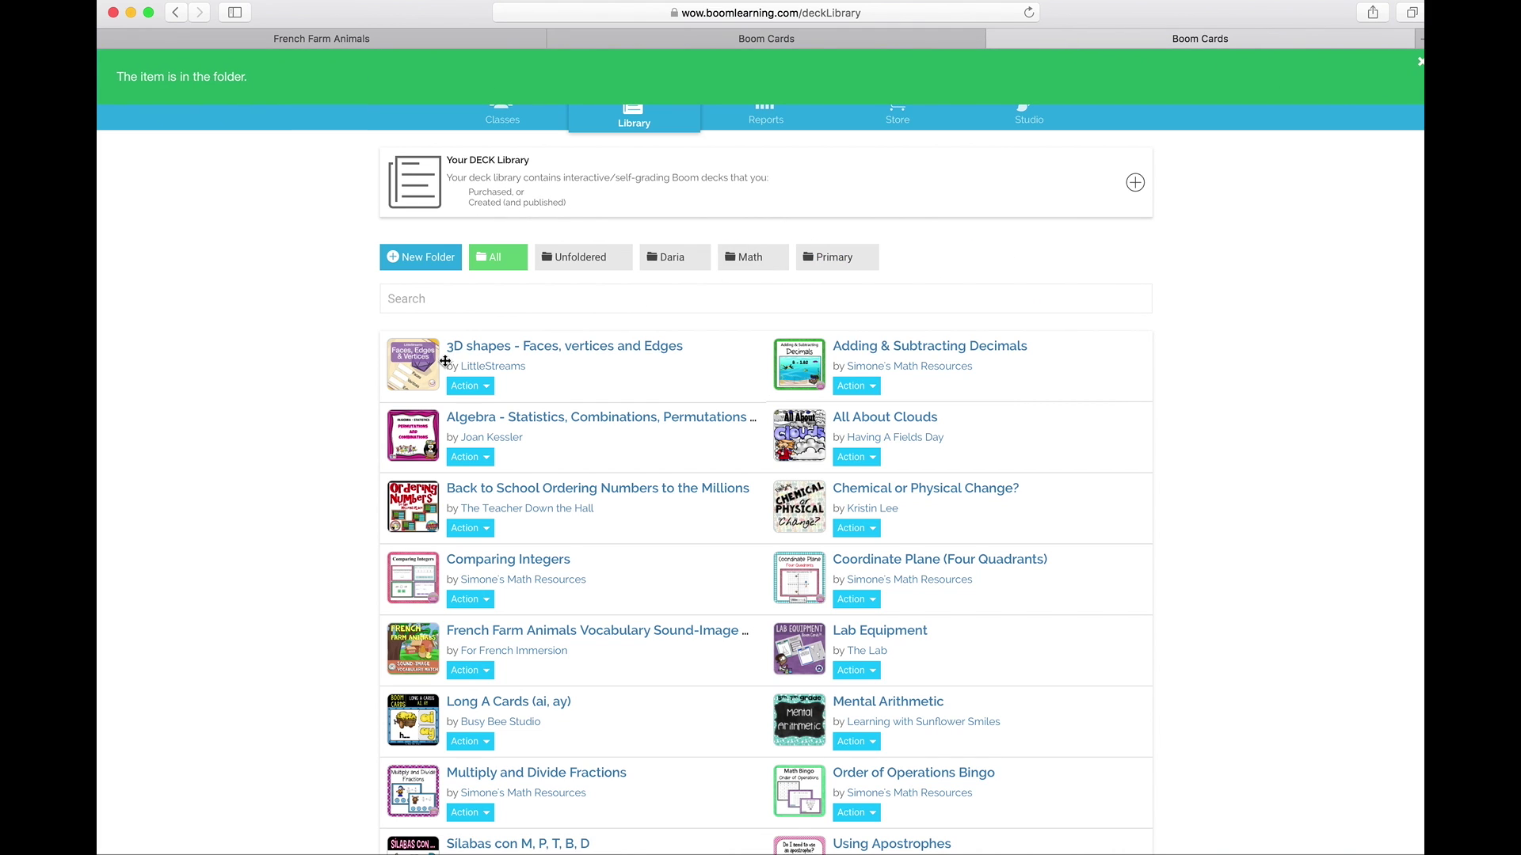
pyautogui.moveTo(409, 351); pyautogui.dragTo(758, 270)
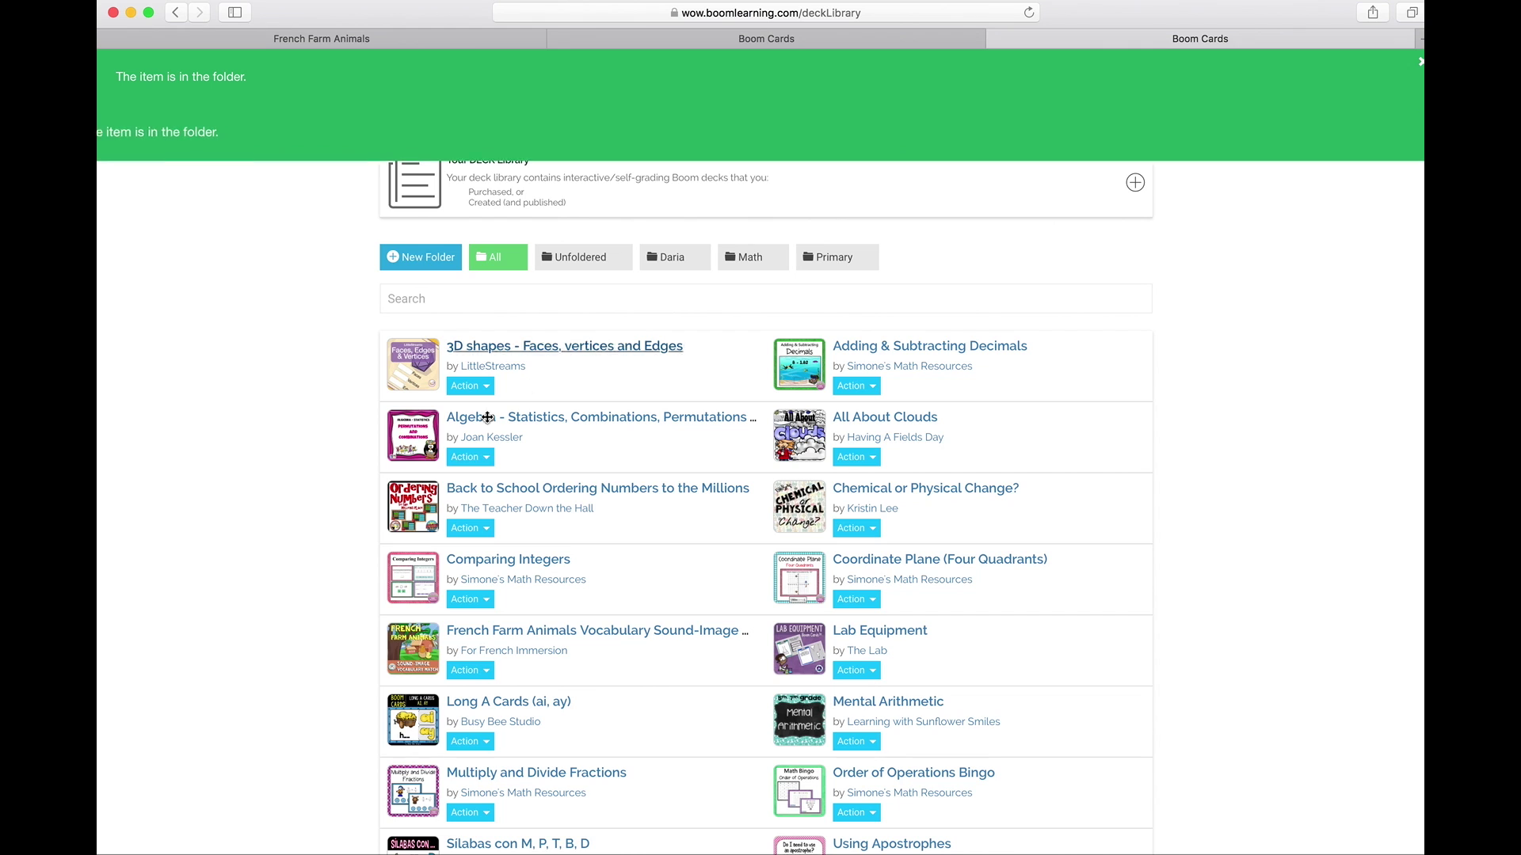
pyautogui.moveTo(412, 576); pyautogui.dragTo(753, 260)
pyautogui.click(583, 256)
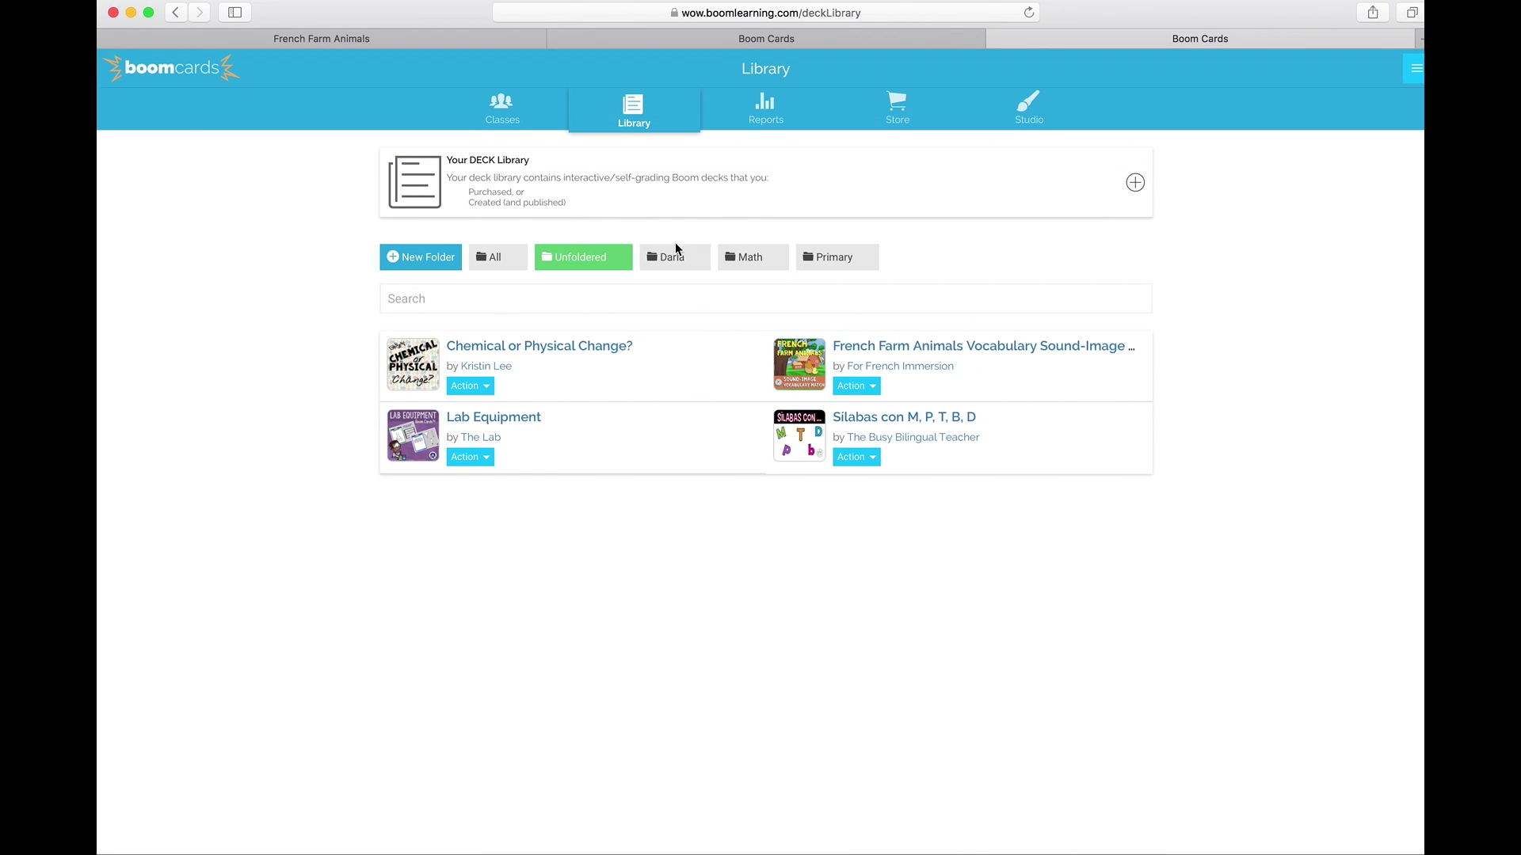
# Step: Remove What's My Rule? from the Math folder, then assign Math to the five-student classroom
pyautogui.click(735, 259)
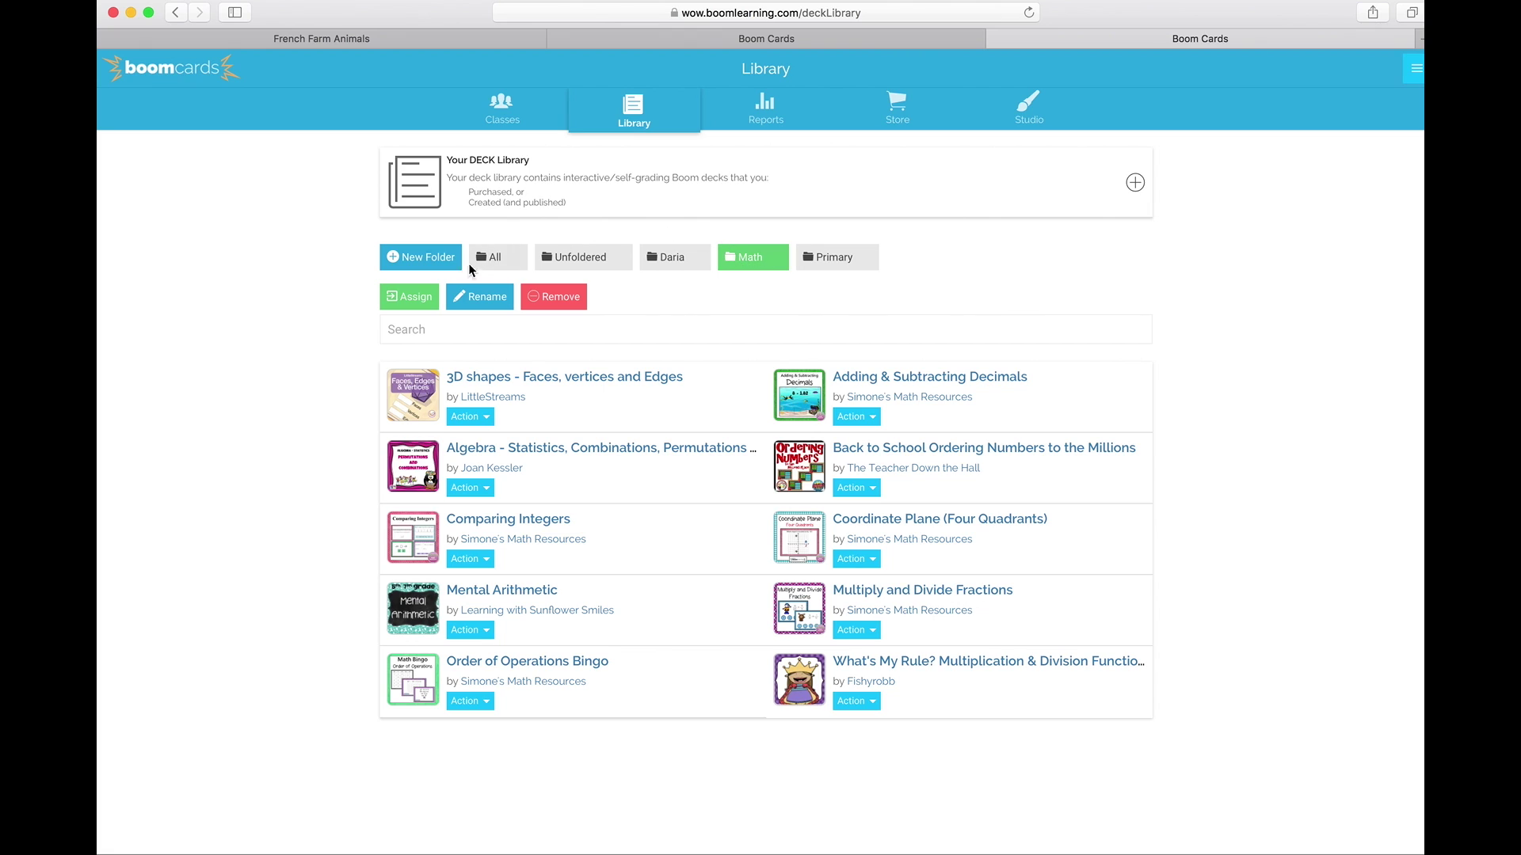
pyautogui.click(574, 306)
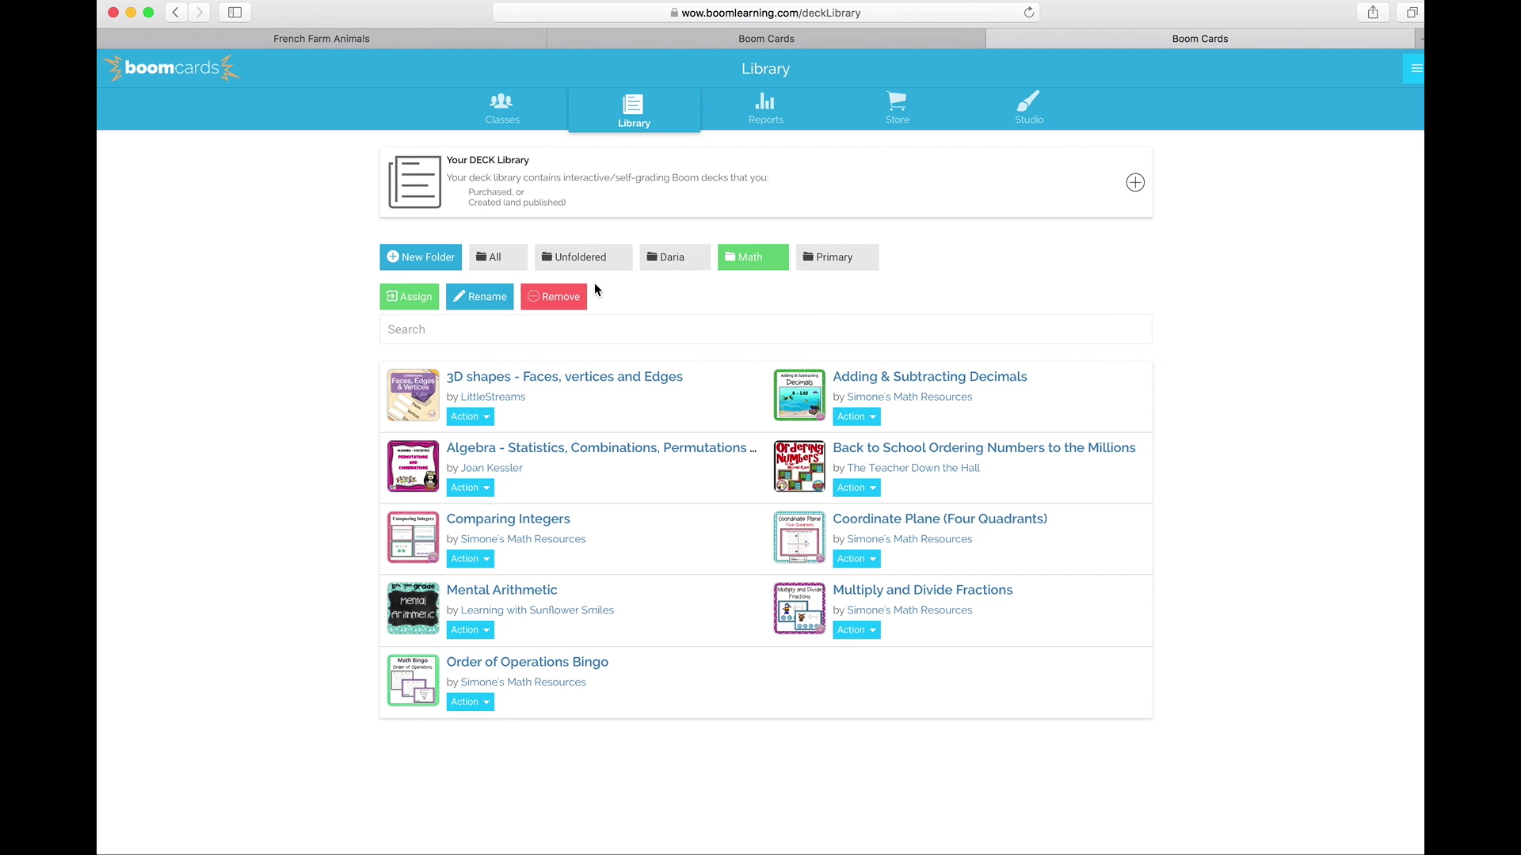
pyautogui.click(407, 299)
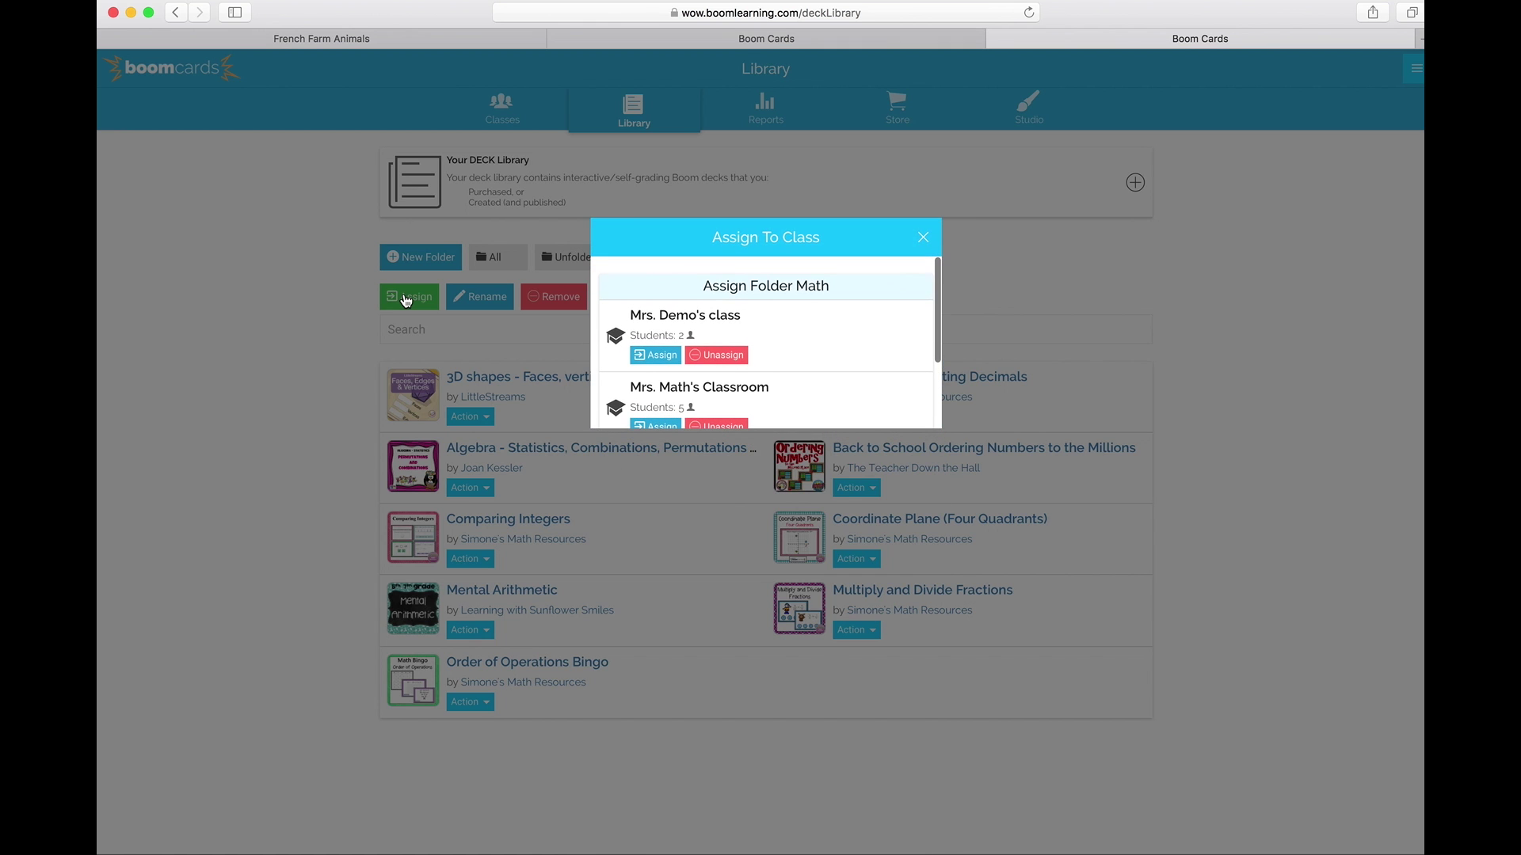
pyautogui.scroll(-3, 874, 355)
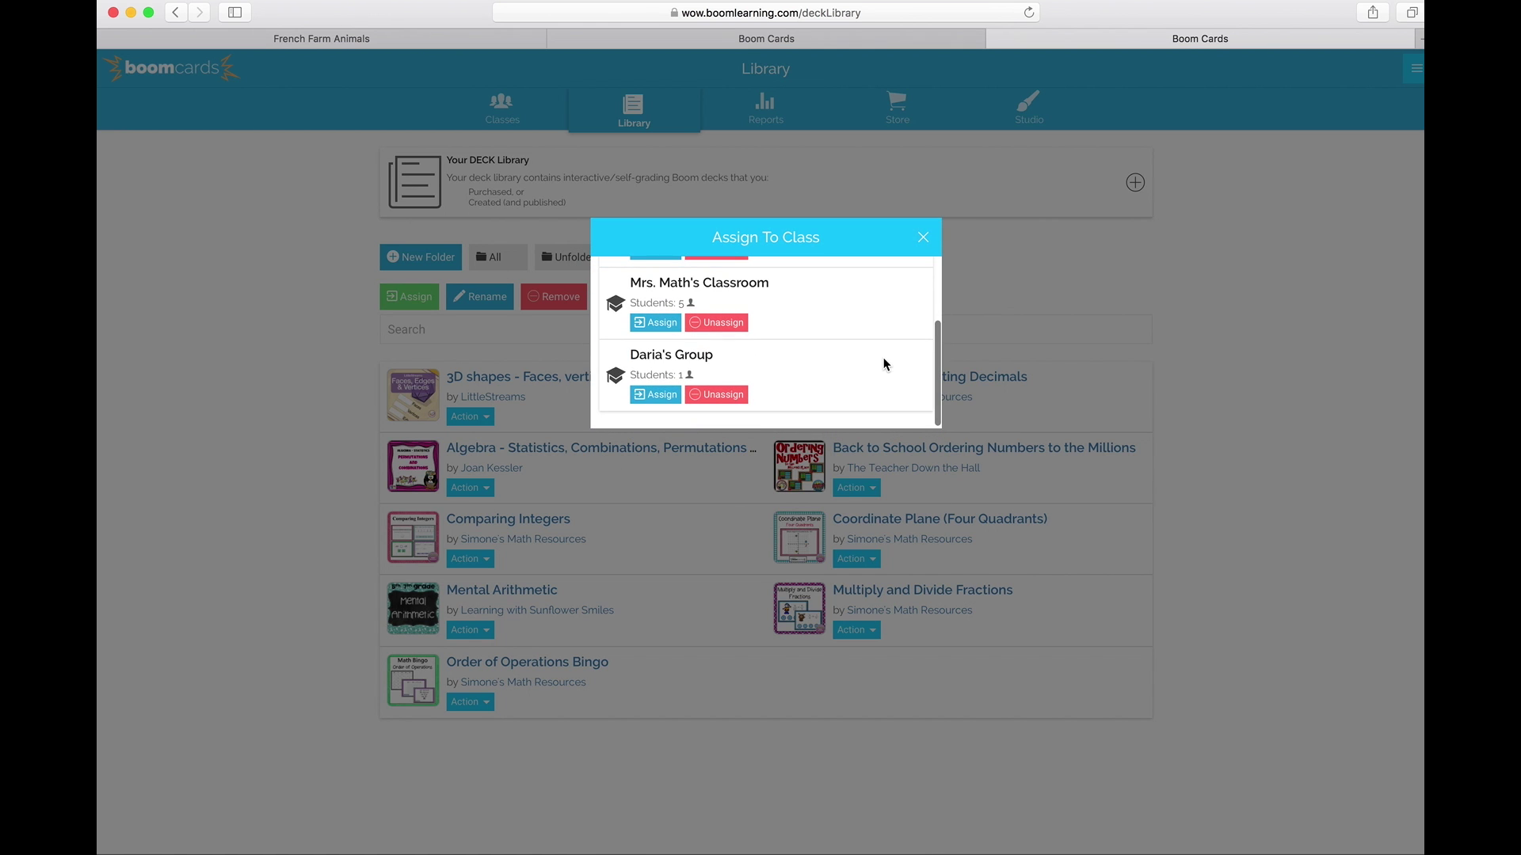
pyautogui.click(682, 333)
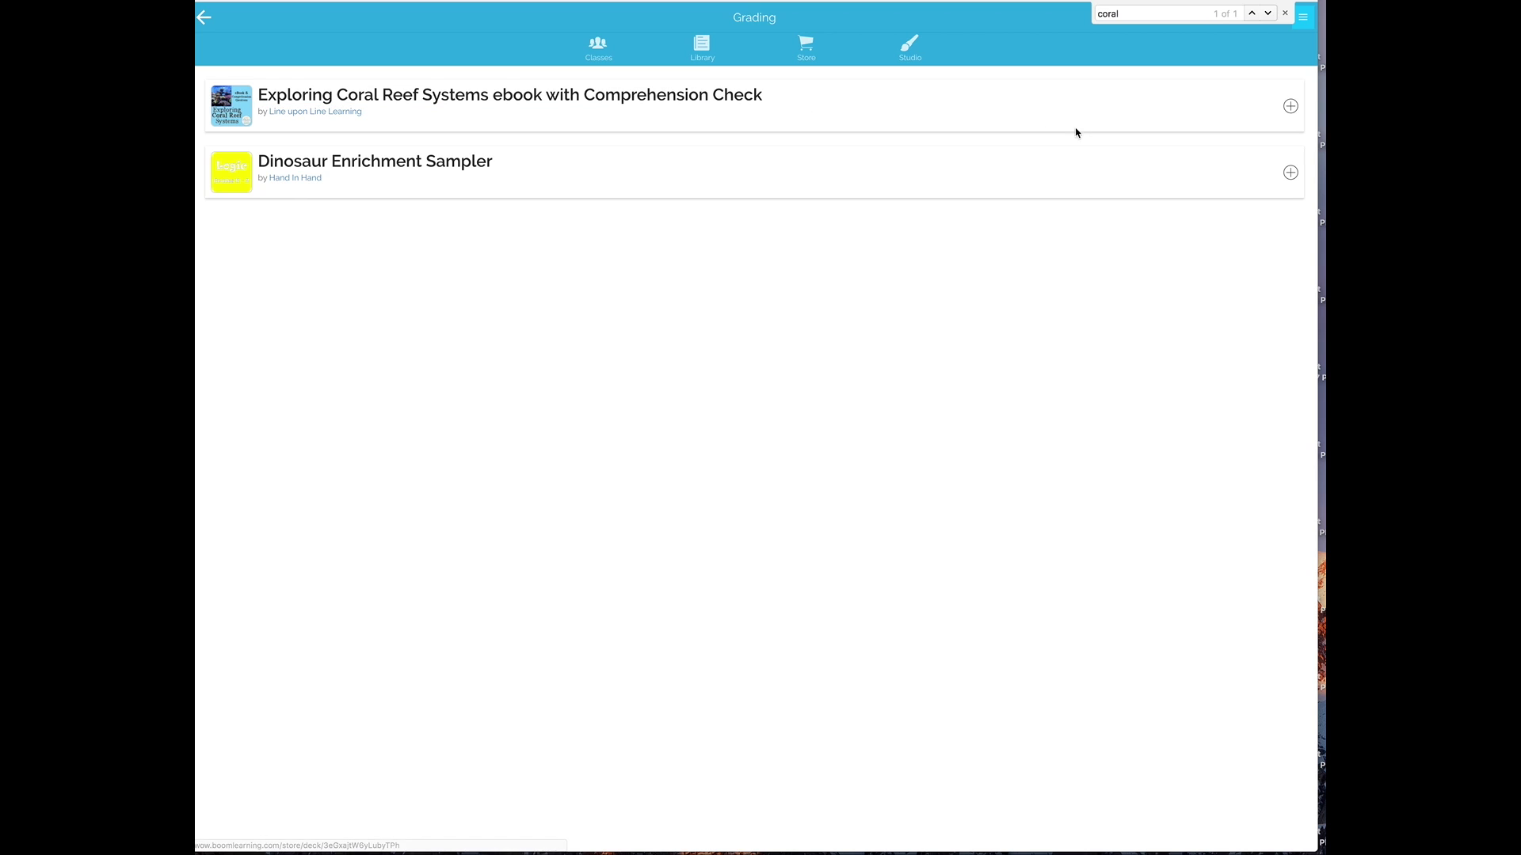
# Step: Grade the Coral Reef ecosystem answer 0, then expand Dinosaur Enrichment Sampler's answers
pyautogui.click(1292, 108)
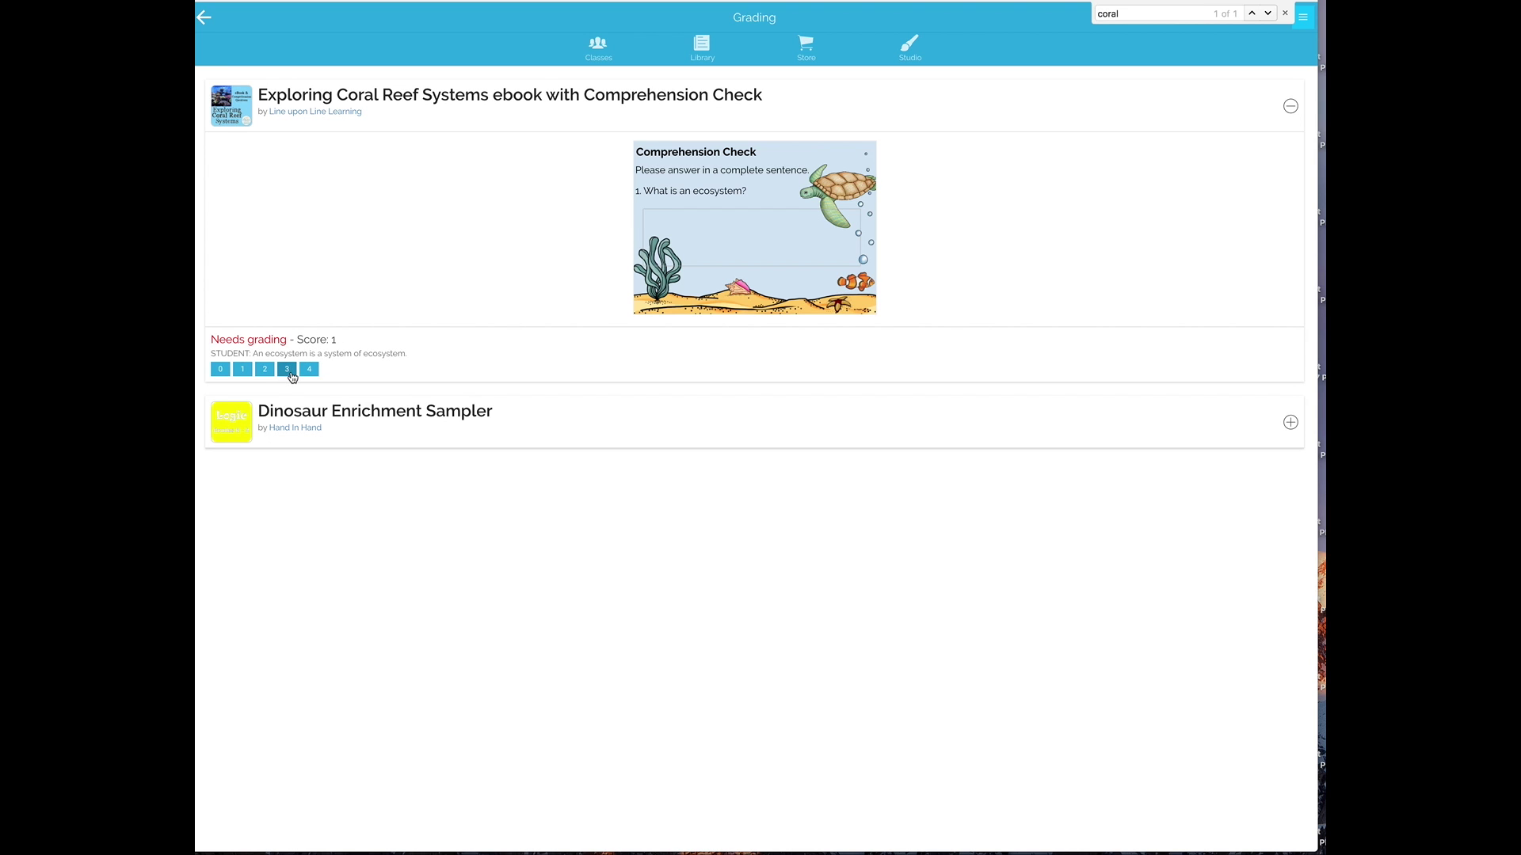
pyautogui.click(220, 369)
pyautogui.click(1291, 425)
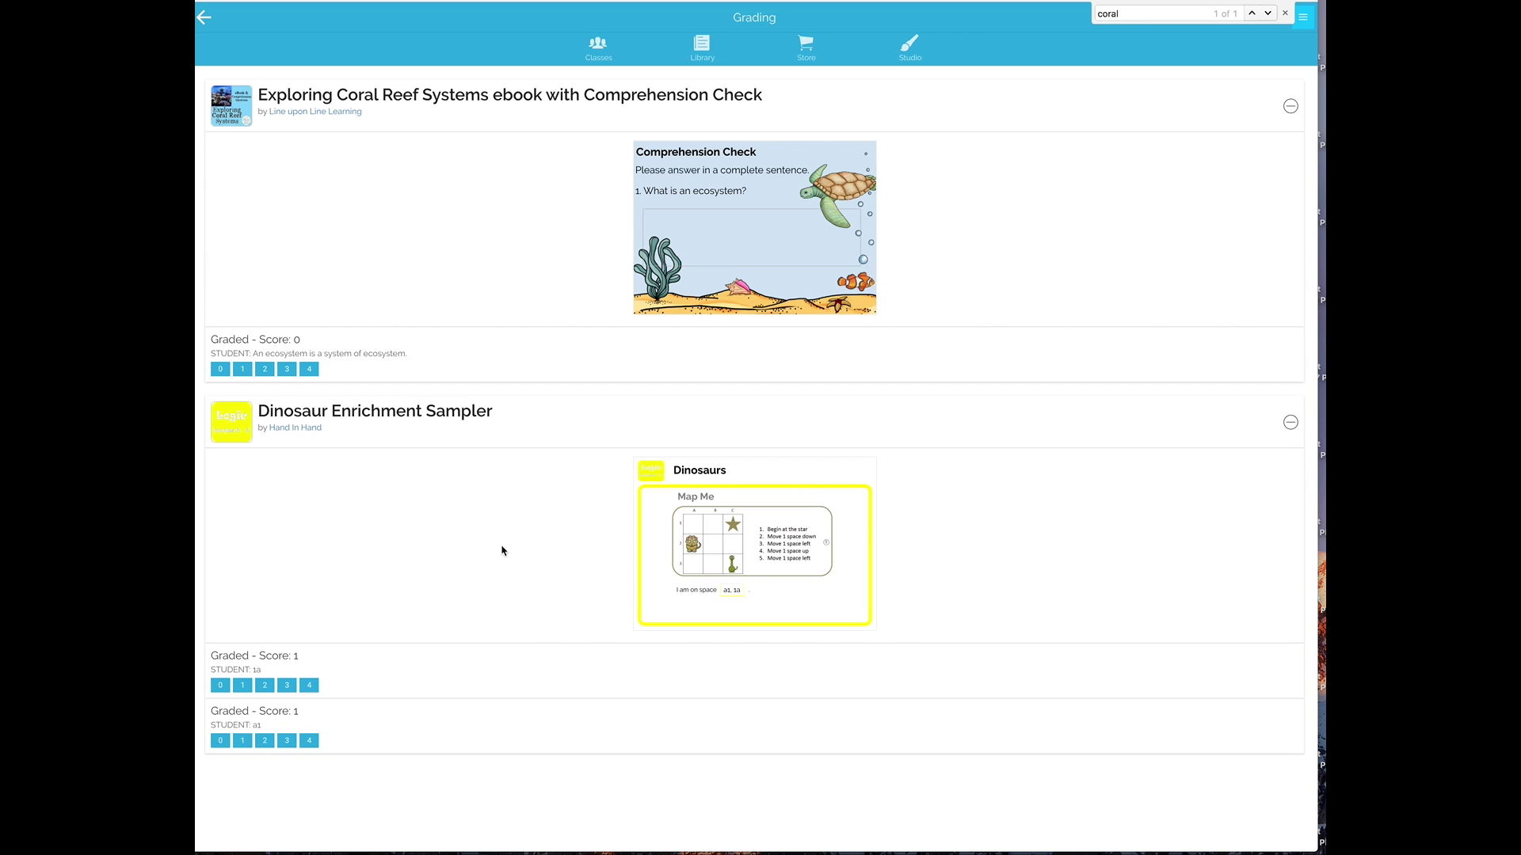